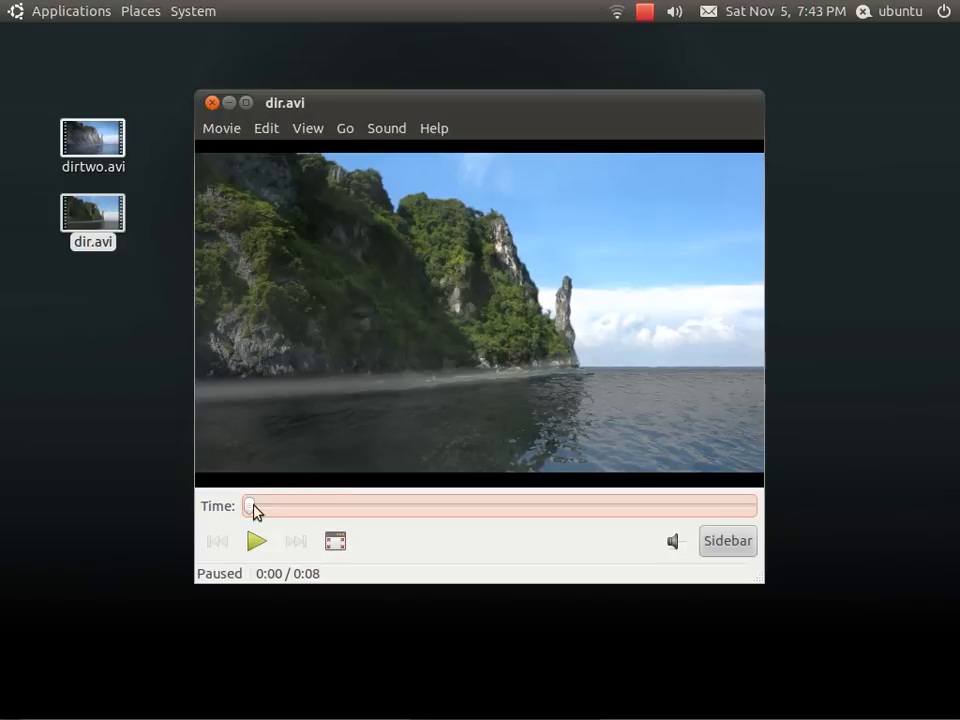
Scrub through the dir.avi video to preview the island shot at several moments, and return to its first frame
drag(250, 506, 381, 503)
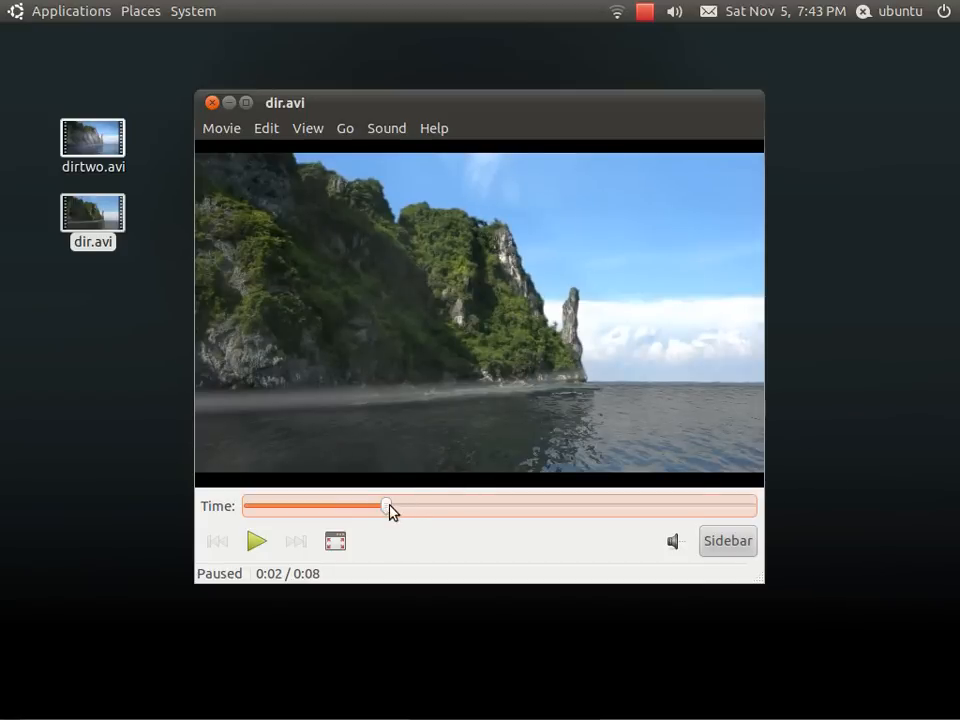
drag(388, 507, 533, 506)
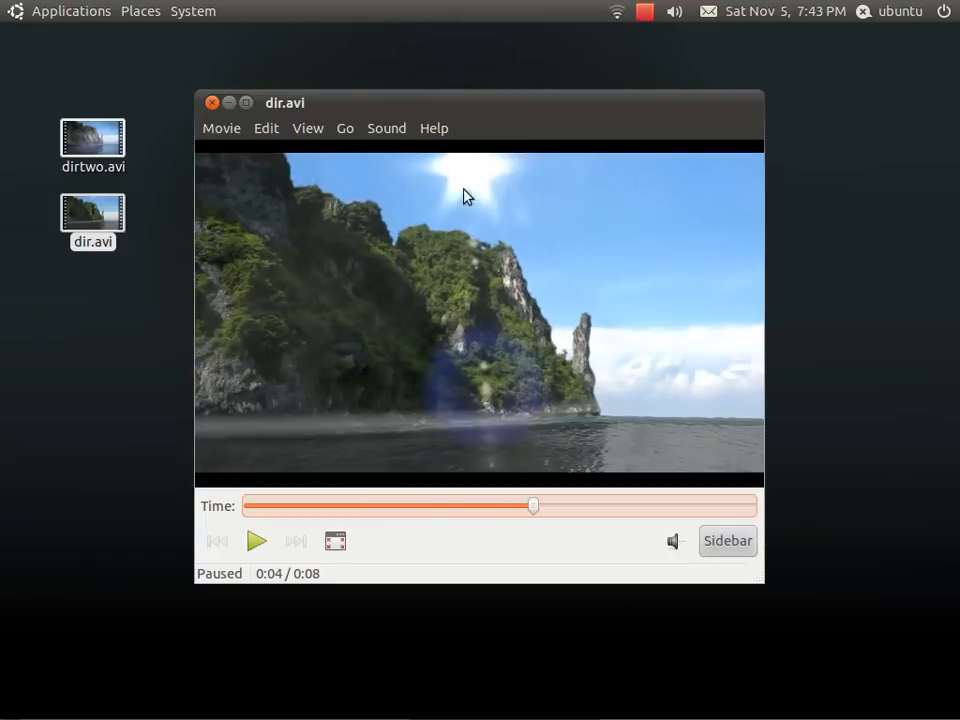
drag(535, 508, 481, 503)
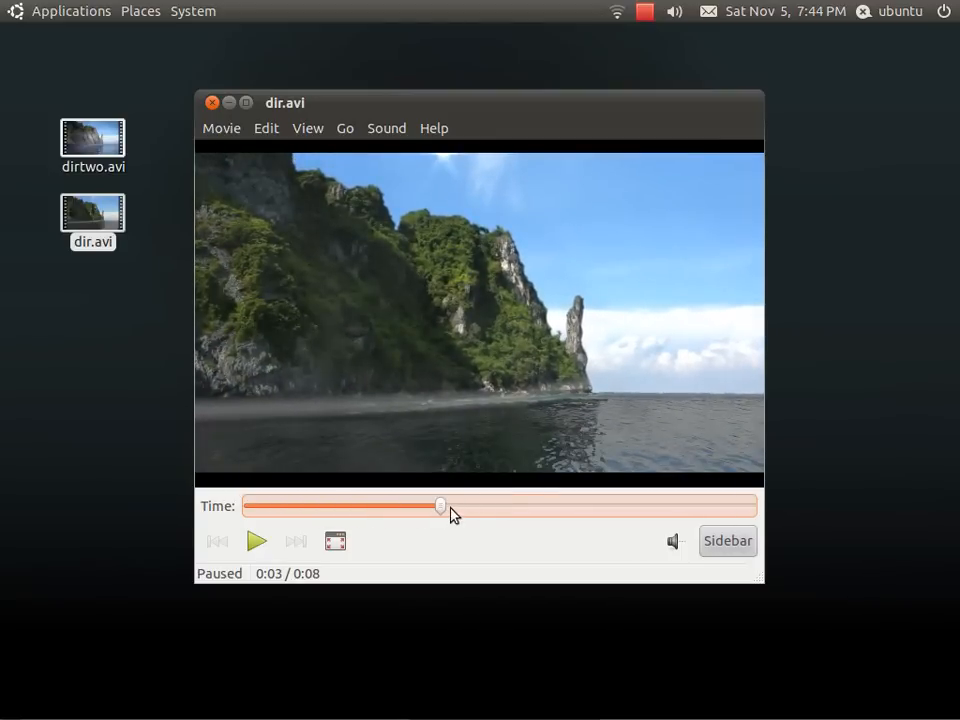
drag(450, 510, 405, 508)
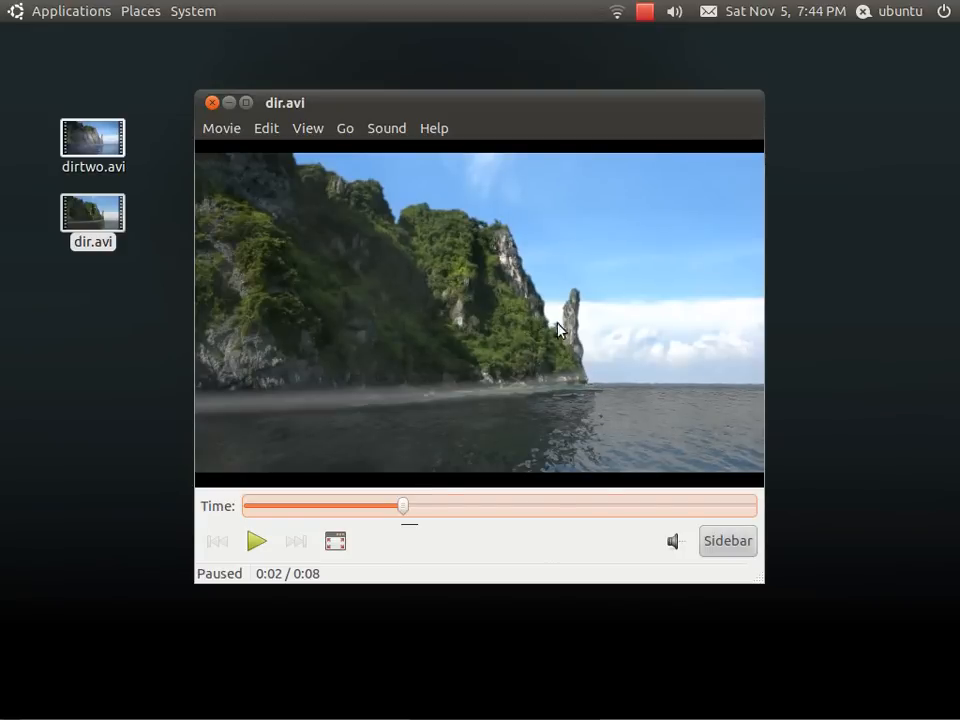
drag(403, 507, 246, 507)
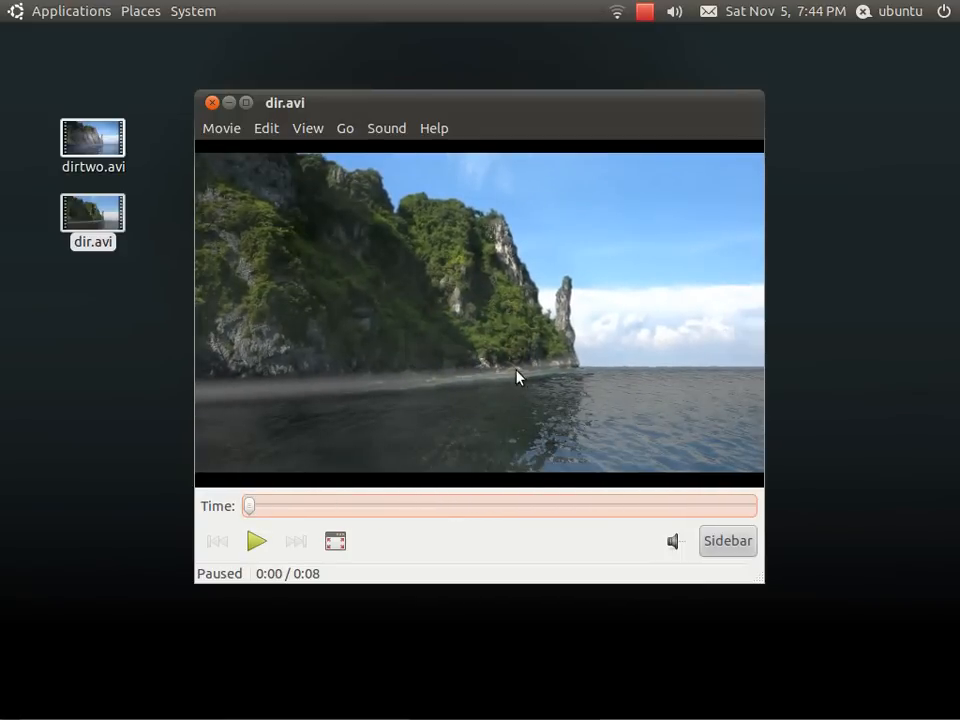
mouse_move(647, 706)
drag(248, 506, 171, 512)
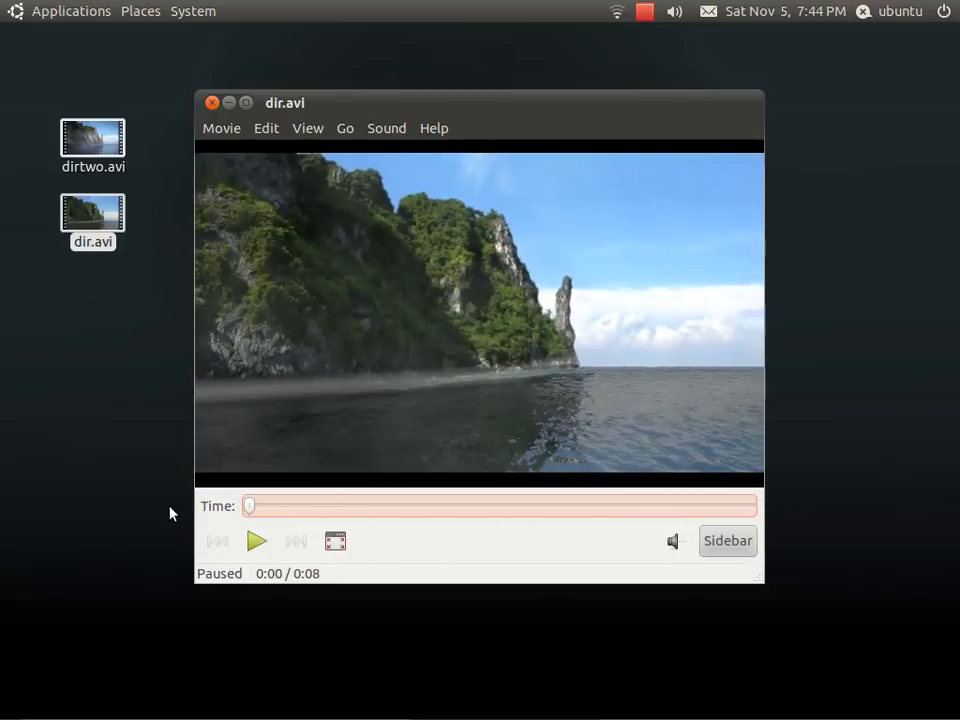
Minimize the video player and switch to Blender with the desertedisland.blend project
click(228, 102)
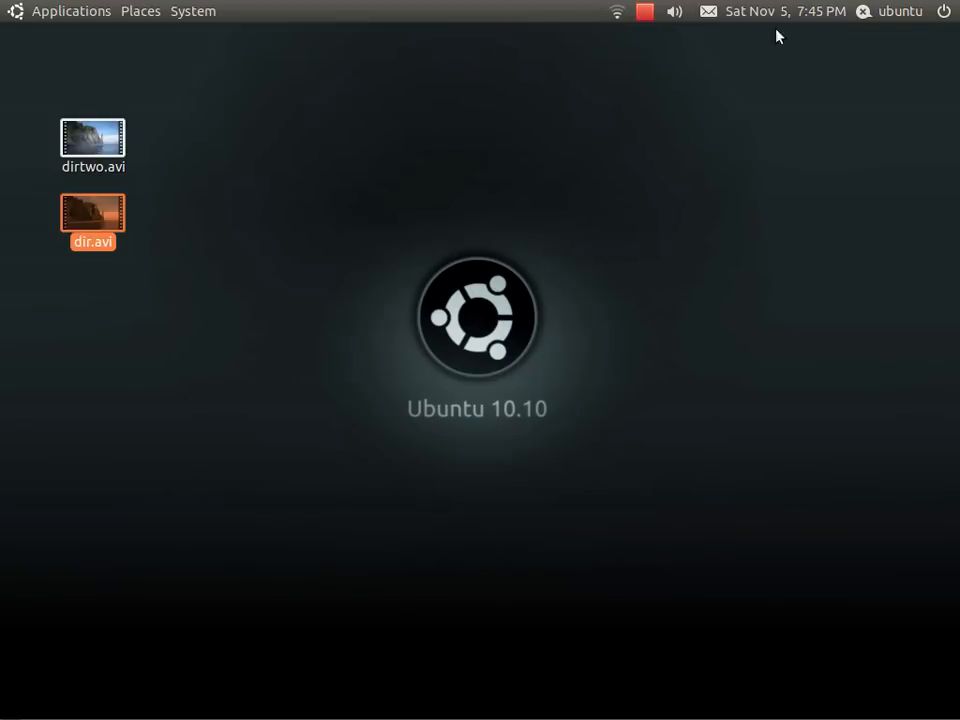
mouse_move(414, 716)
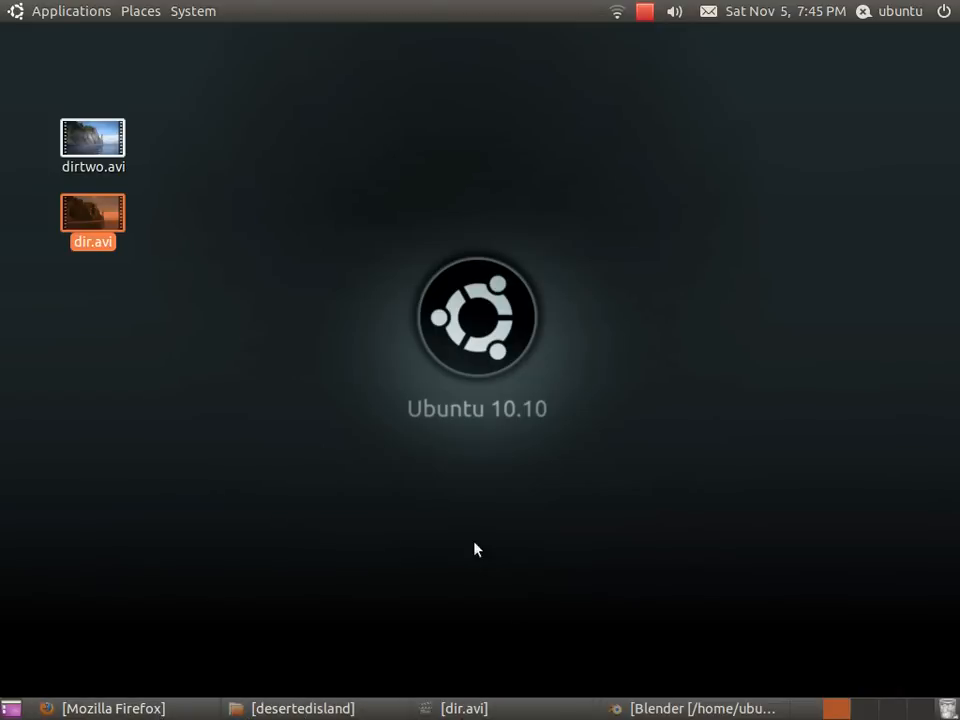
click(660, 708)
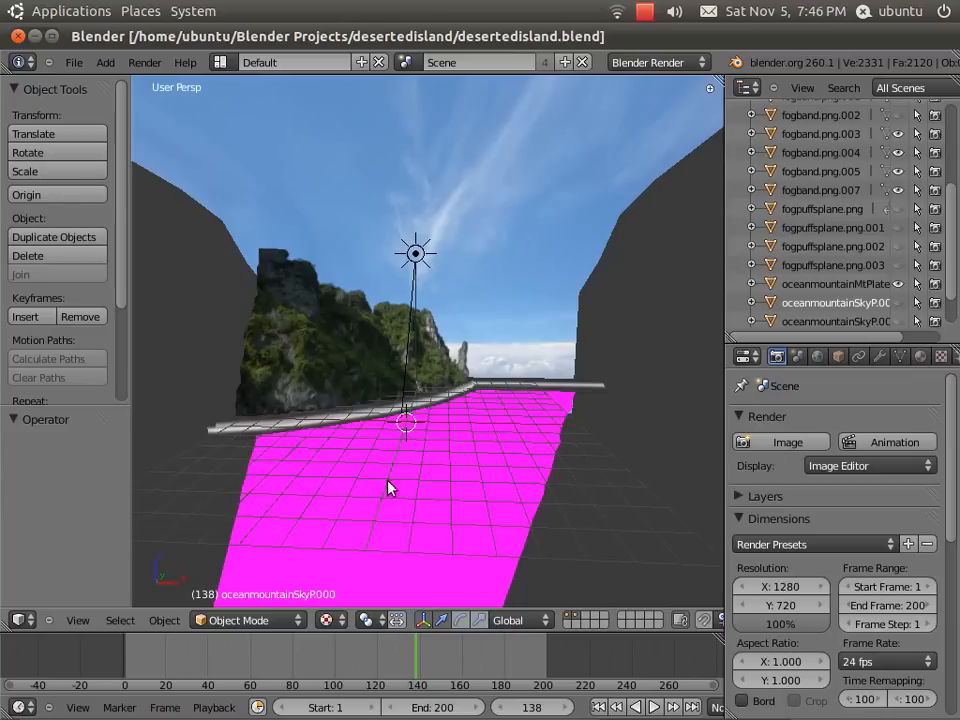
Examine the sky, water and mountain plates from several angles and select the mountain plate
middle_drag(386, 491, 515, 472)
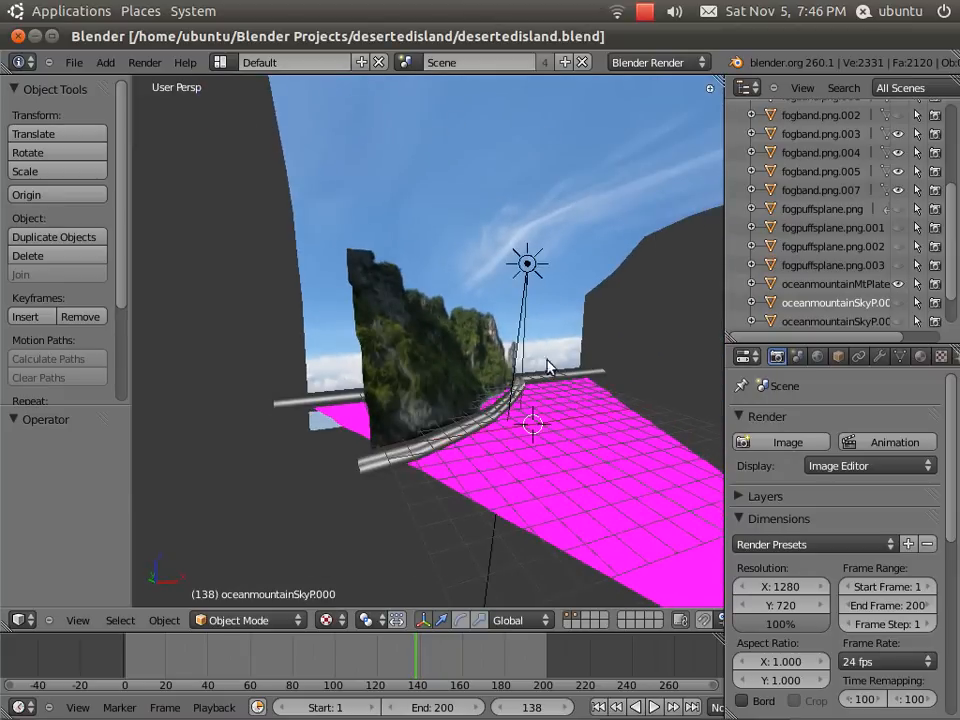
middle_drag(628, 437, 540, 460)
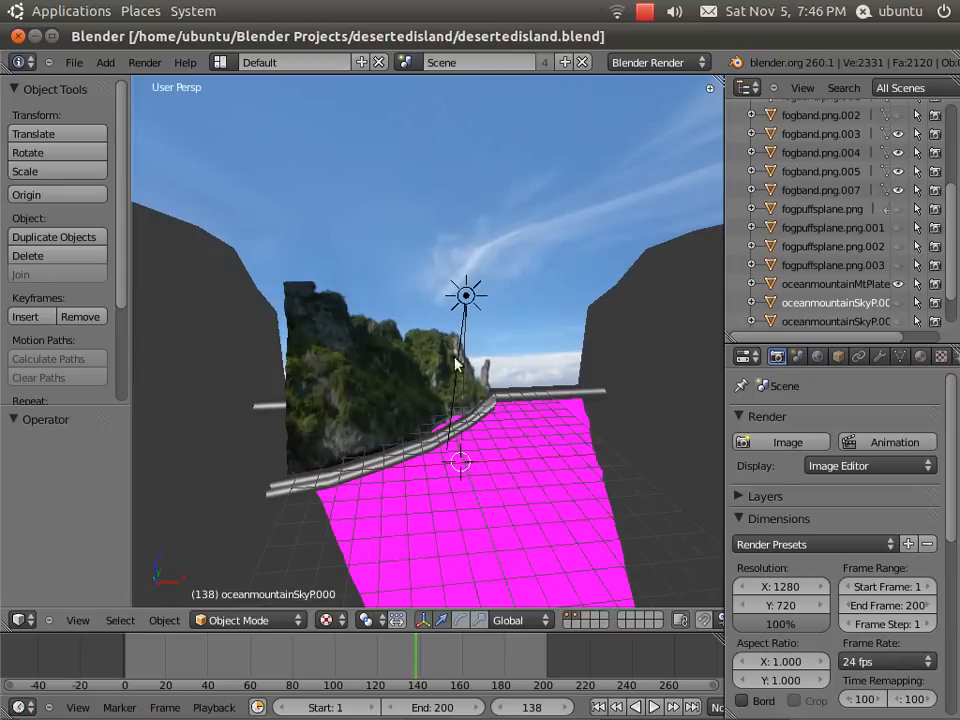
middle_drag(400, 408, 512, 405)
scroll(514, 403, up, 2)
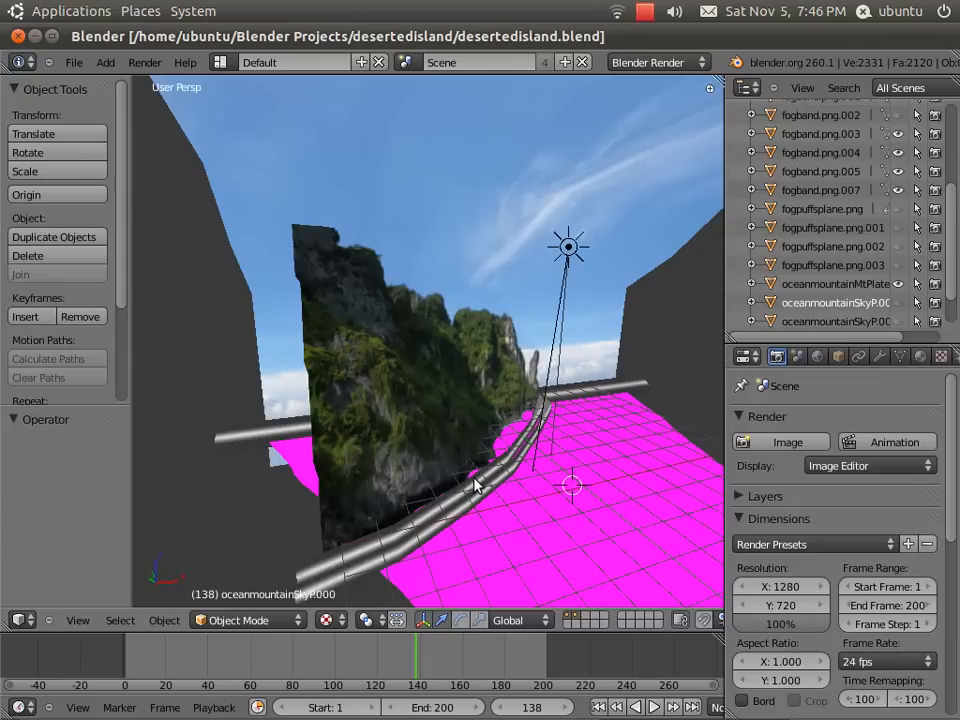
middle_drag(435, 465, 432, 427)
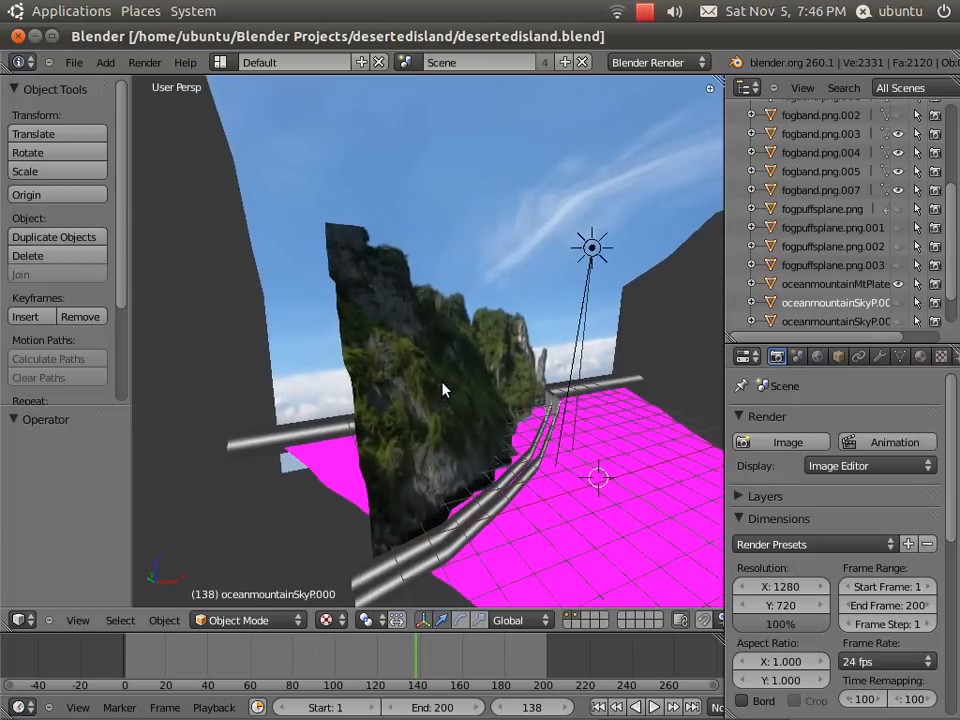
right_click(436, 390)
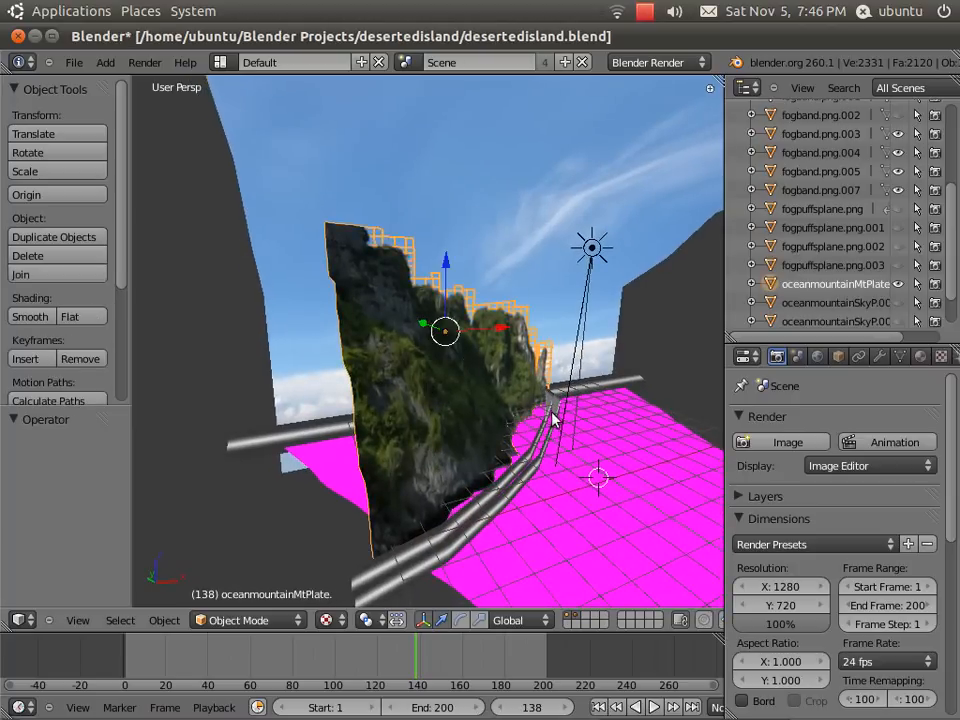
middle_drag(553, 413, 420, 369)
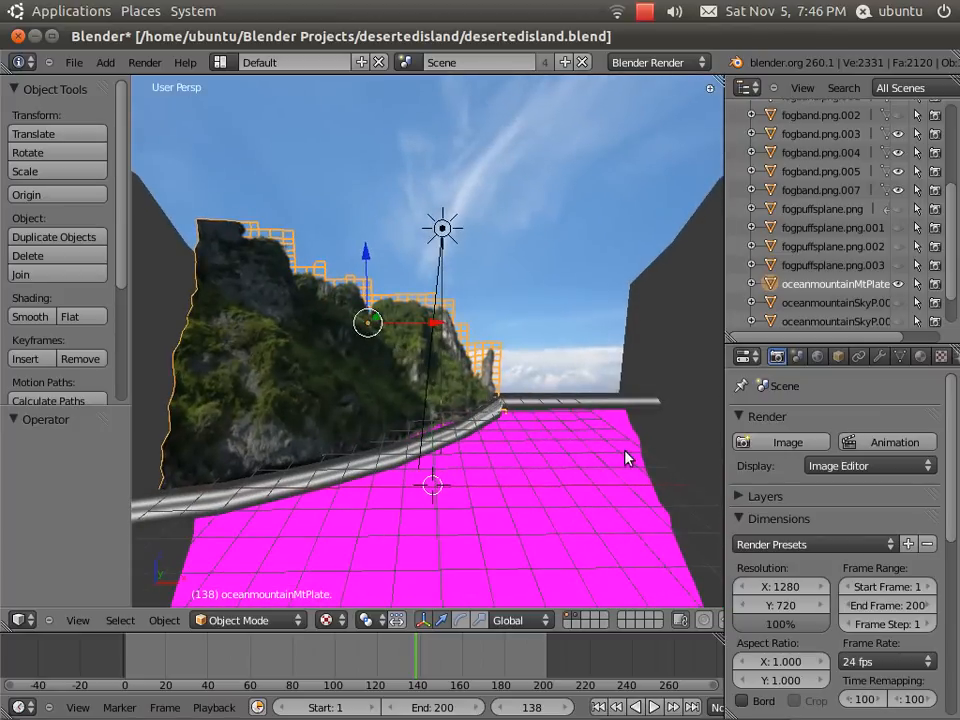
click(80, 63)
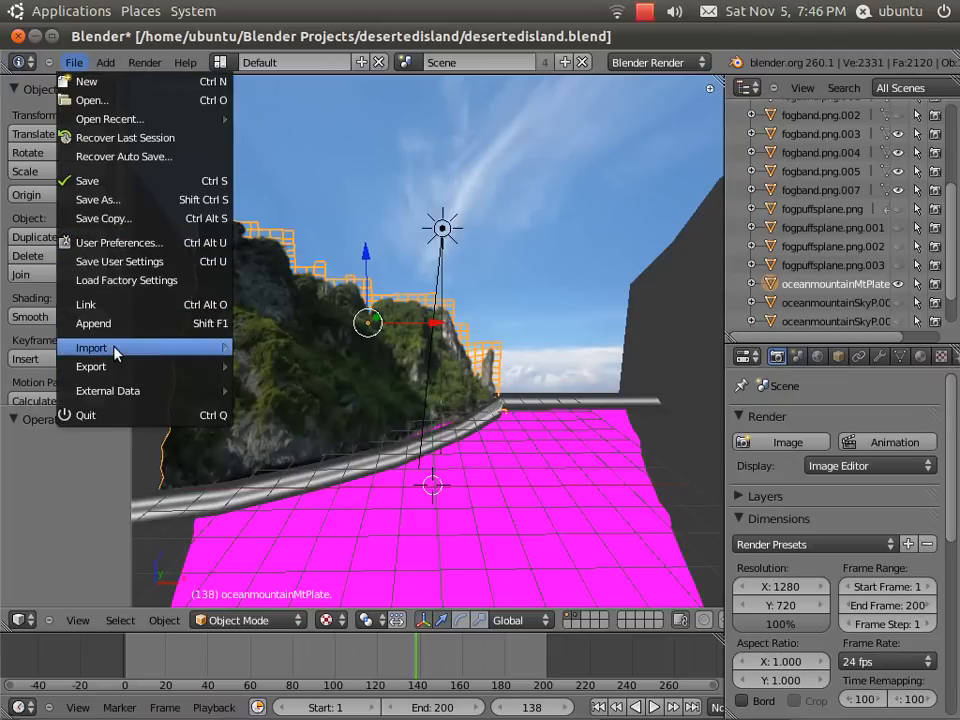
mouse_move(114, 348)
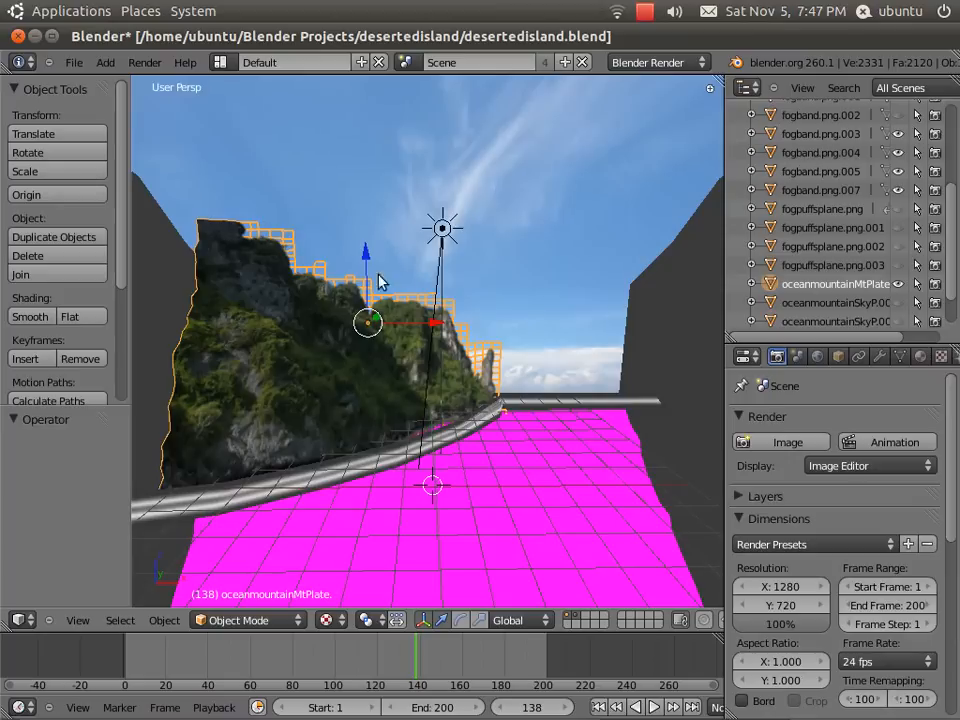
mouse_move(518, 412)
middle_down()
mouse_move(525, 392)
mouse_move(528, 404)
middle_up()
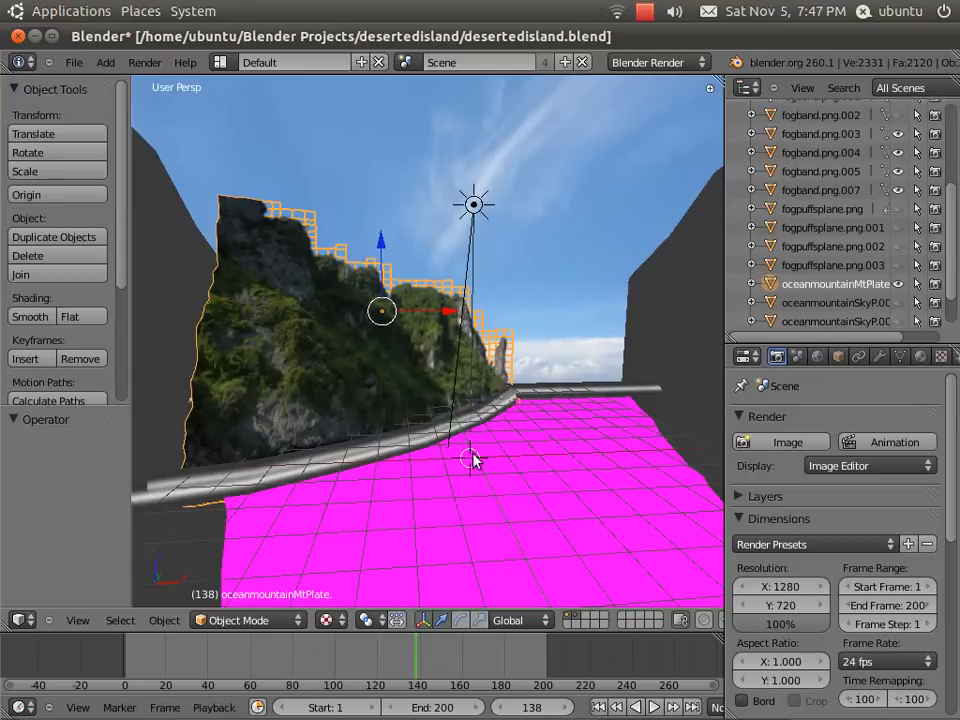
Set the 3D viewport shading to Textured
right_click(343, 620)
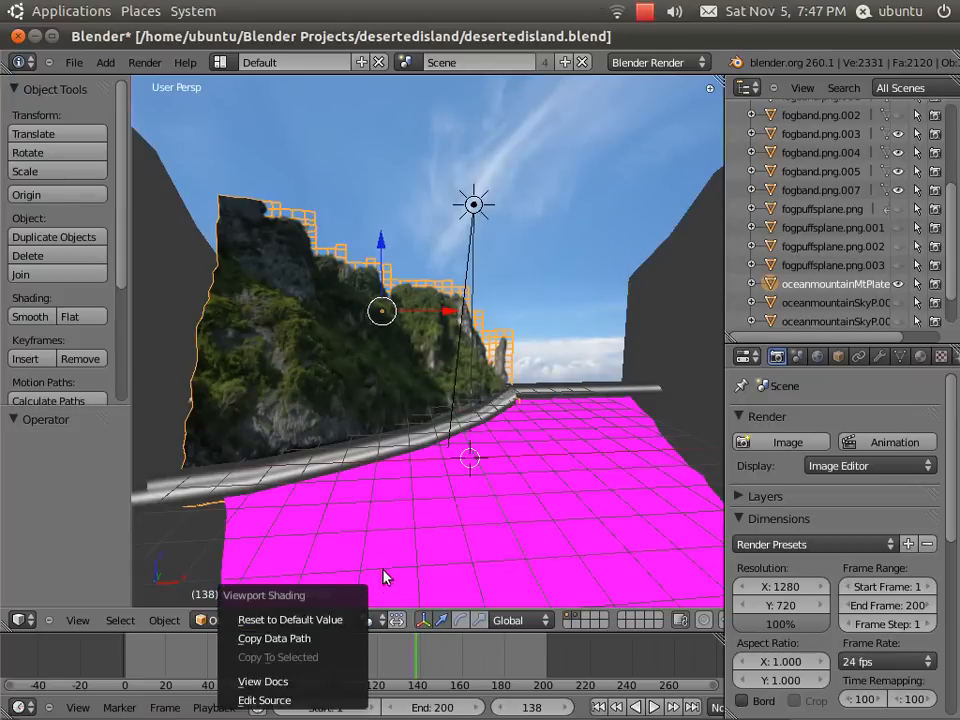
click(341, 620)
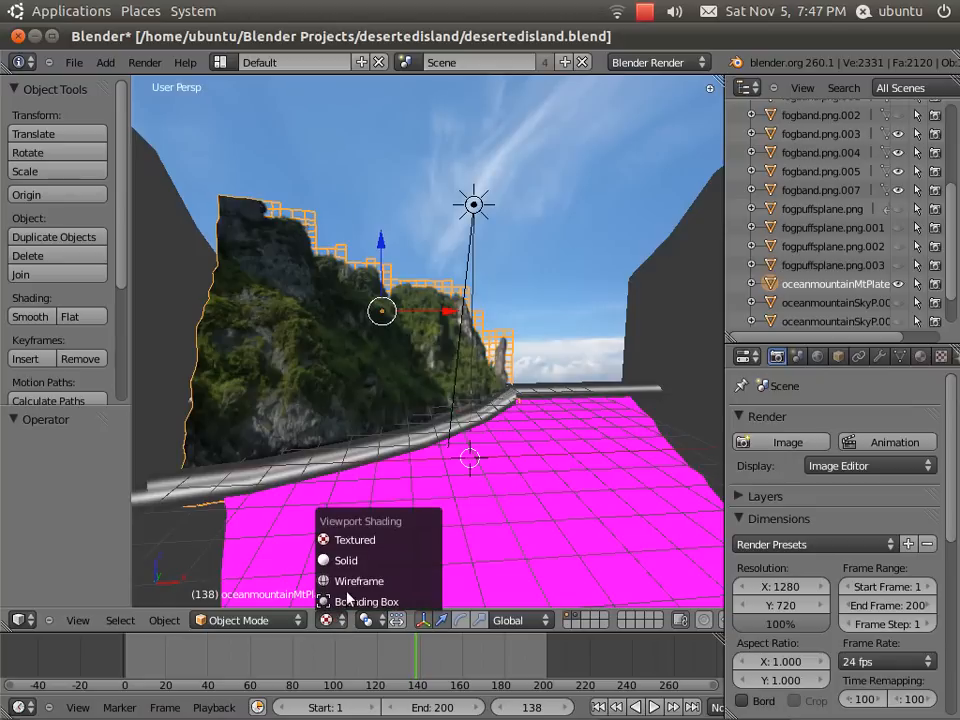
click(362, 540)
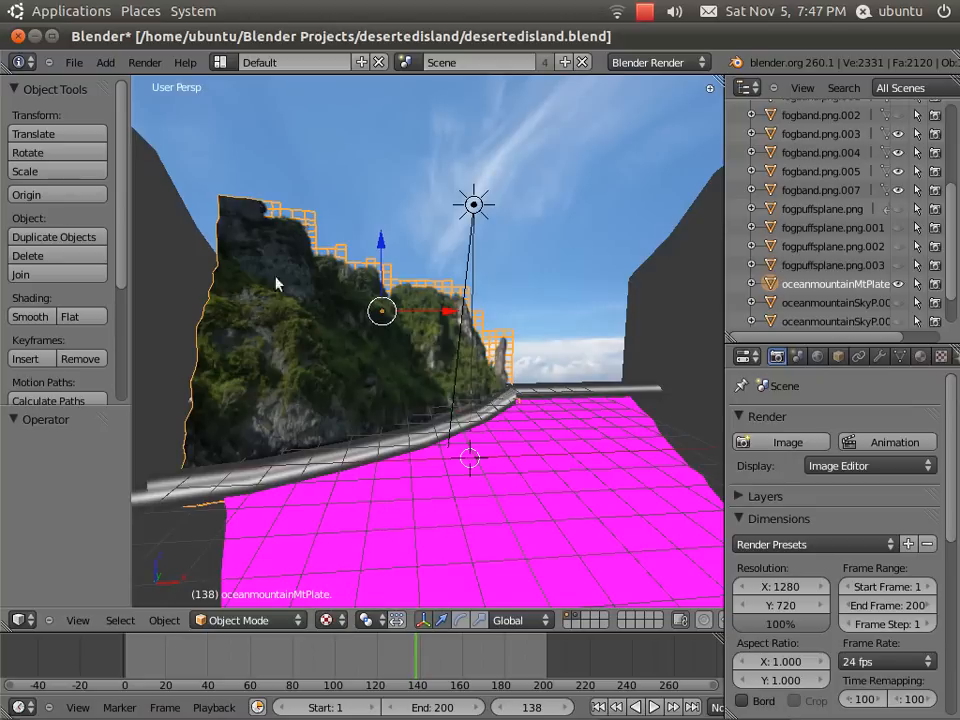
Inspect the mountain plate's geometry from the side in Solid shading and return the viewport to Textured shading
click(341, 620)
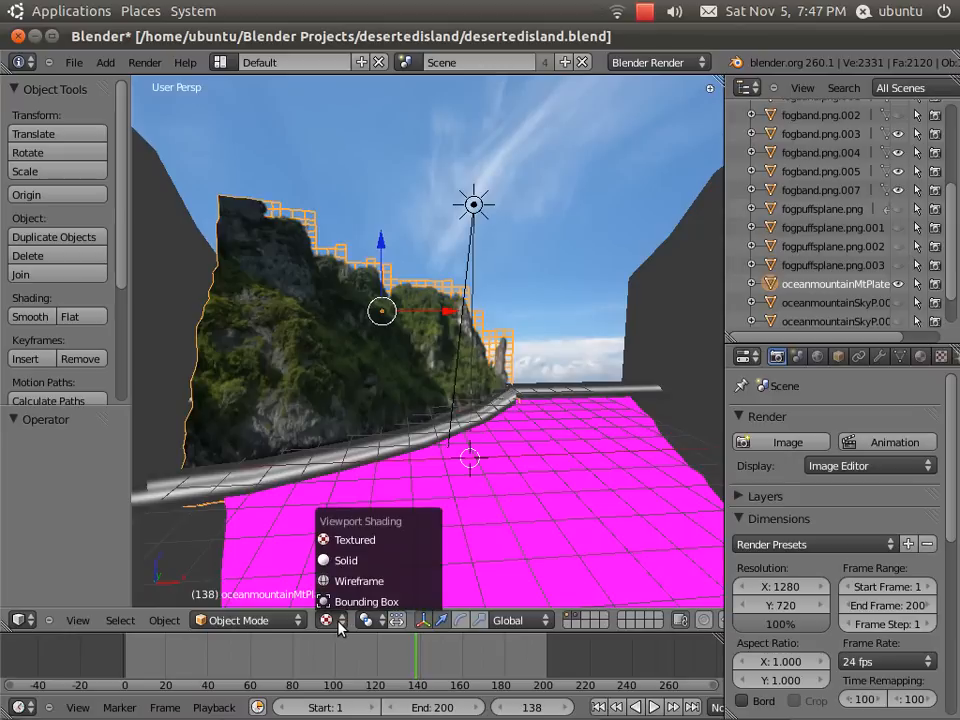
click(340, 560)
middle_drag(365, 397, 448, 465)
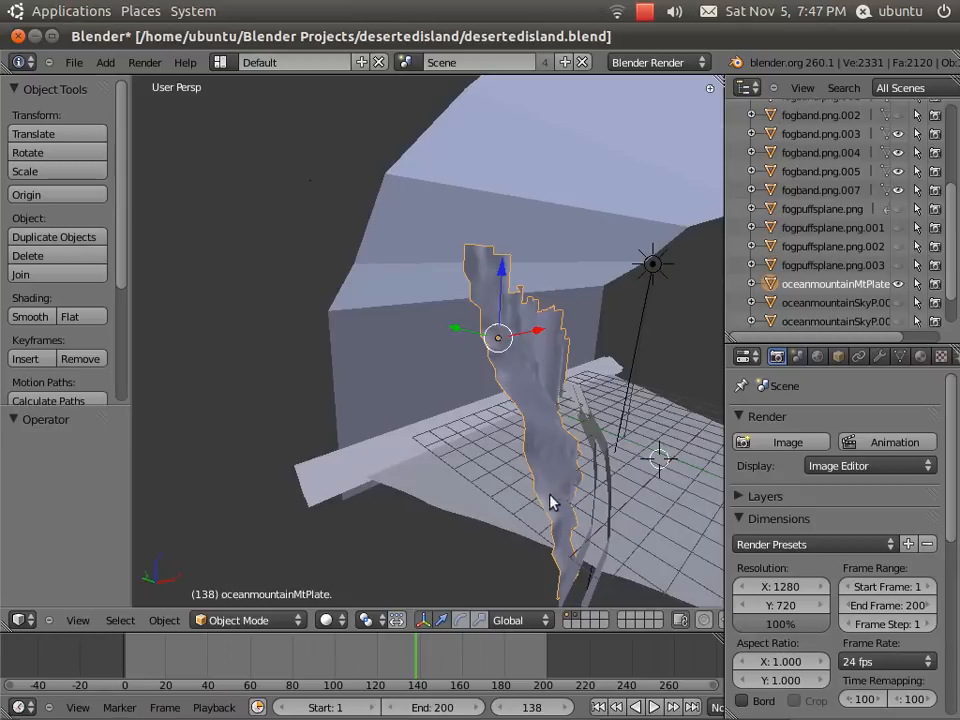
click(330, 620)
click(345, 540)
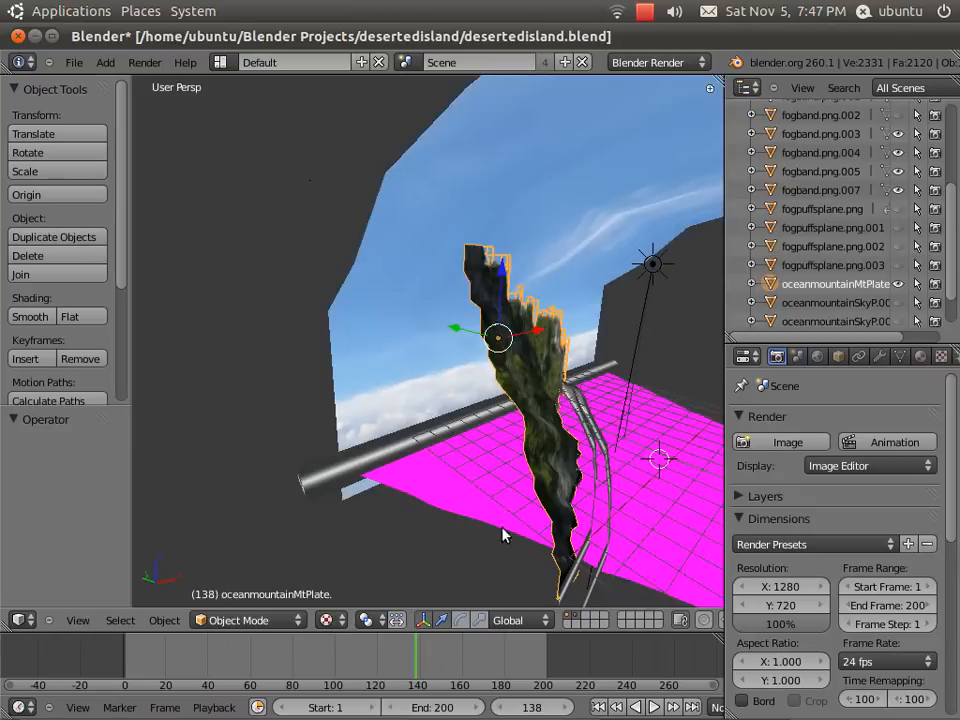
middle_drag(677, 510, 546, 493)
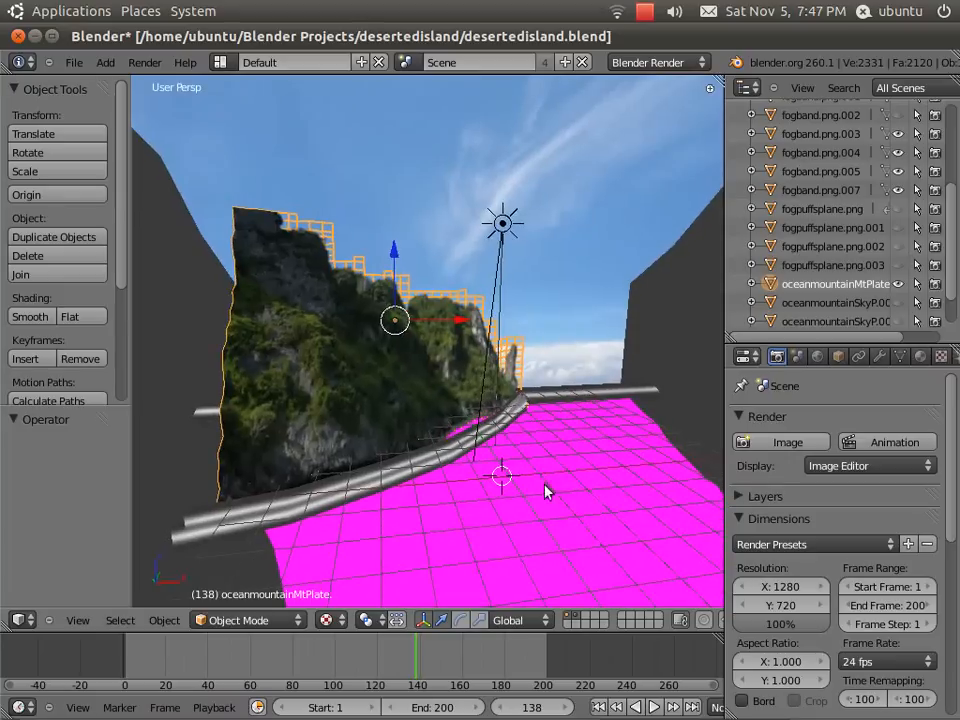
Start an Images as Planes import and choose oceanmountainMtPlate.png from the desertedisland folder
click(68, 62)
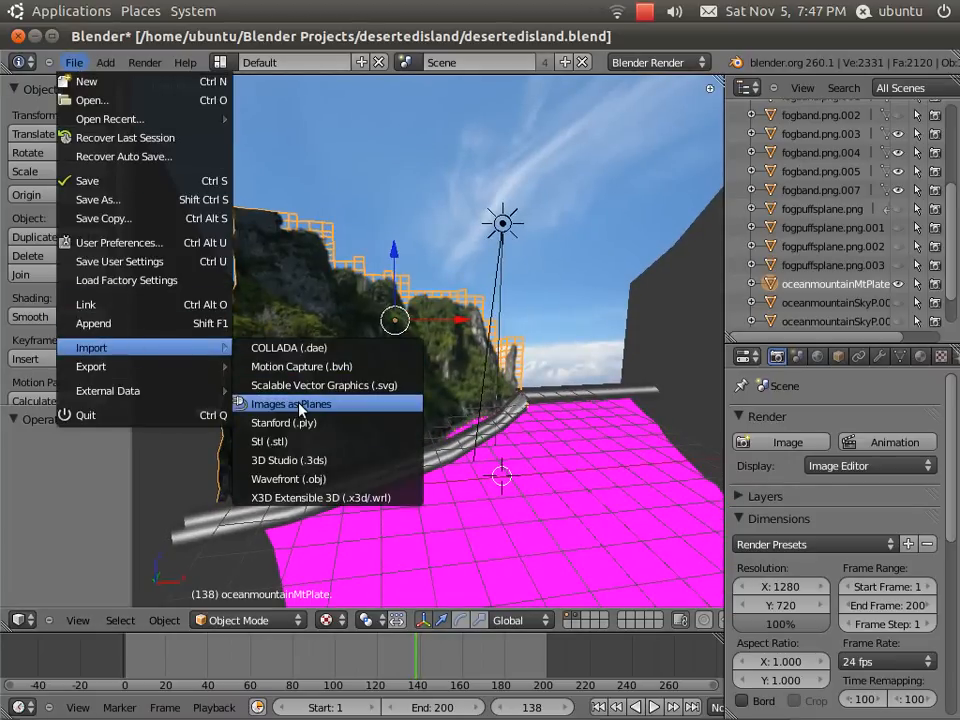
click(240, 403)
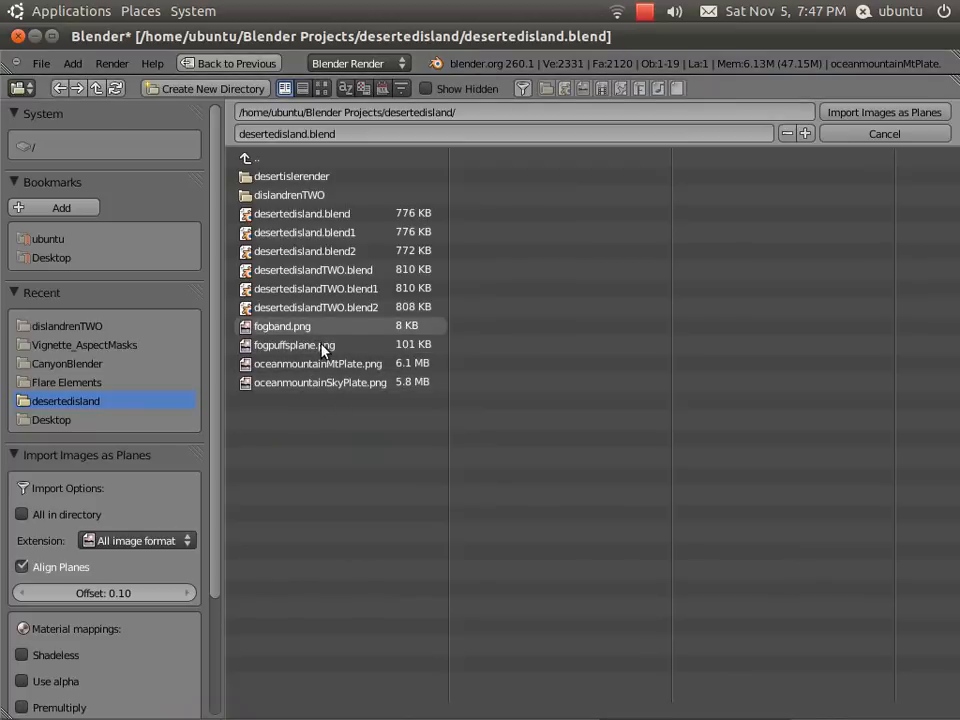
click(320, 366)
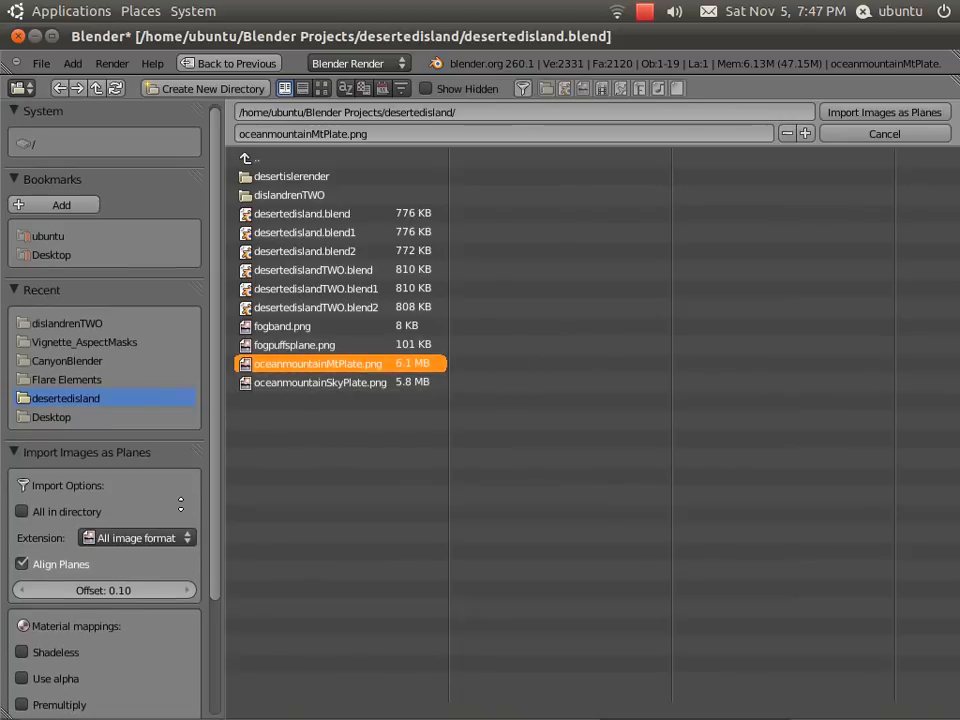
Enable Shadeless, Use alpha, Premultiply and Use image dimensions for the import, and import the image as a plane
scroll(92, 500, down, 5)
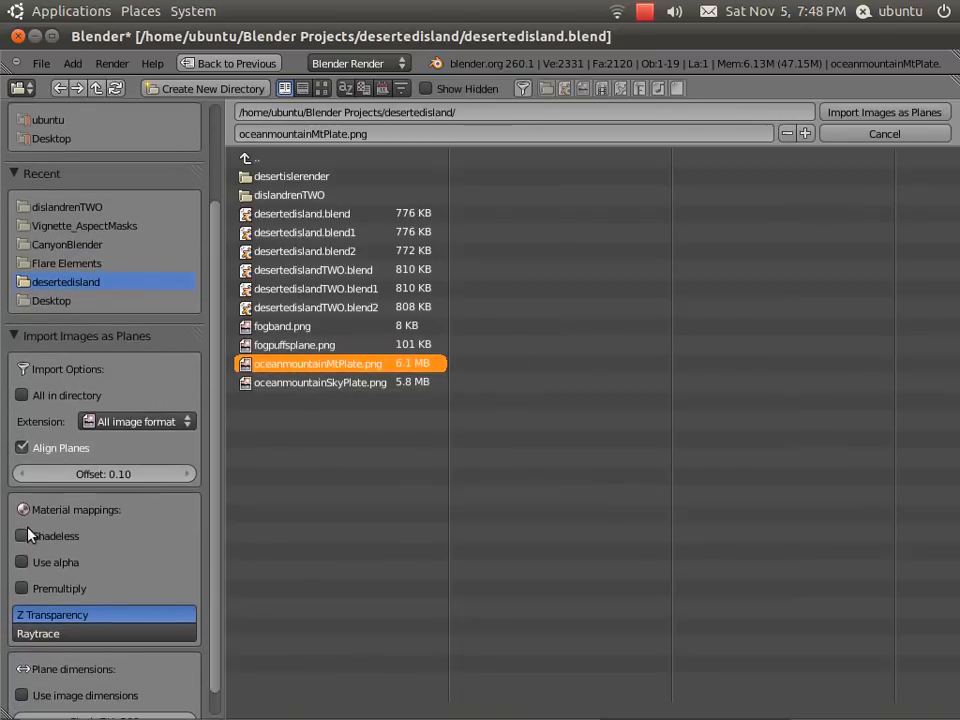
click(23, 565)
scroll(165, 545, down, 1)
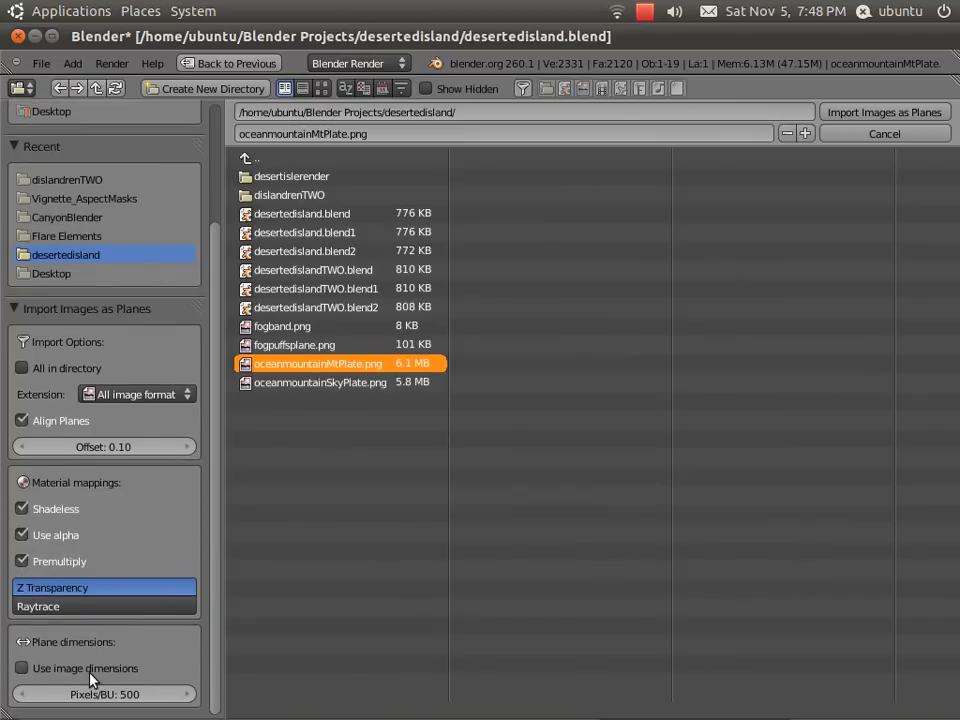
click(21, 670)
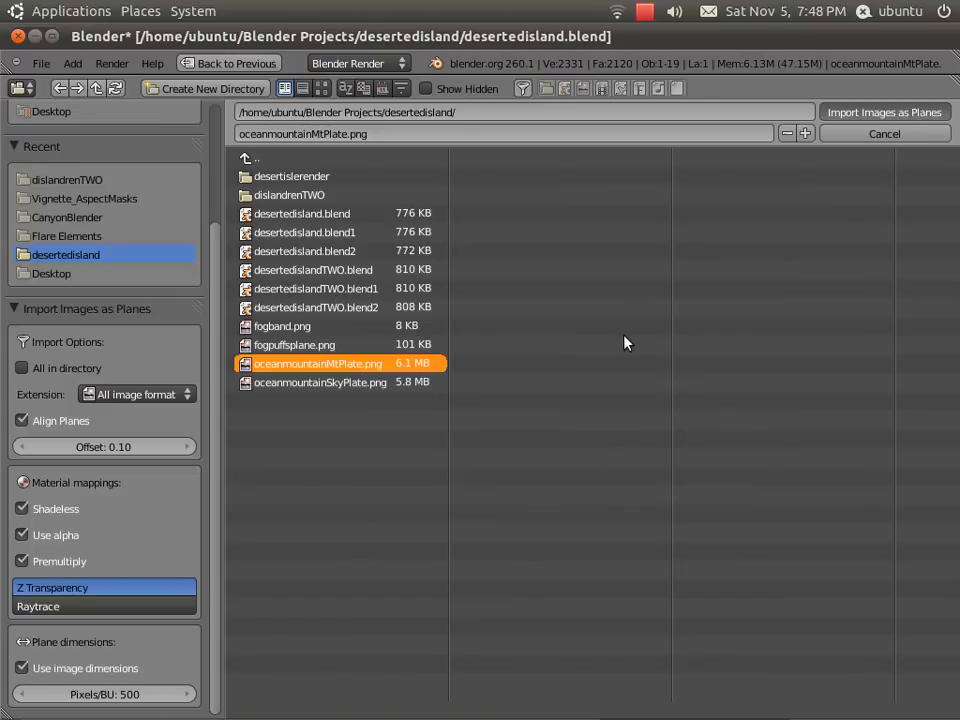
key(Return)
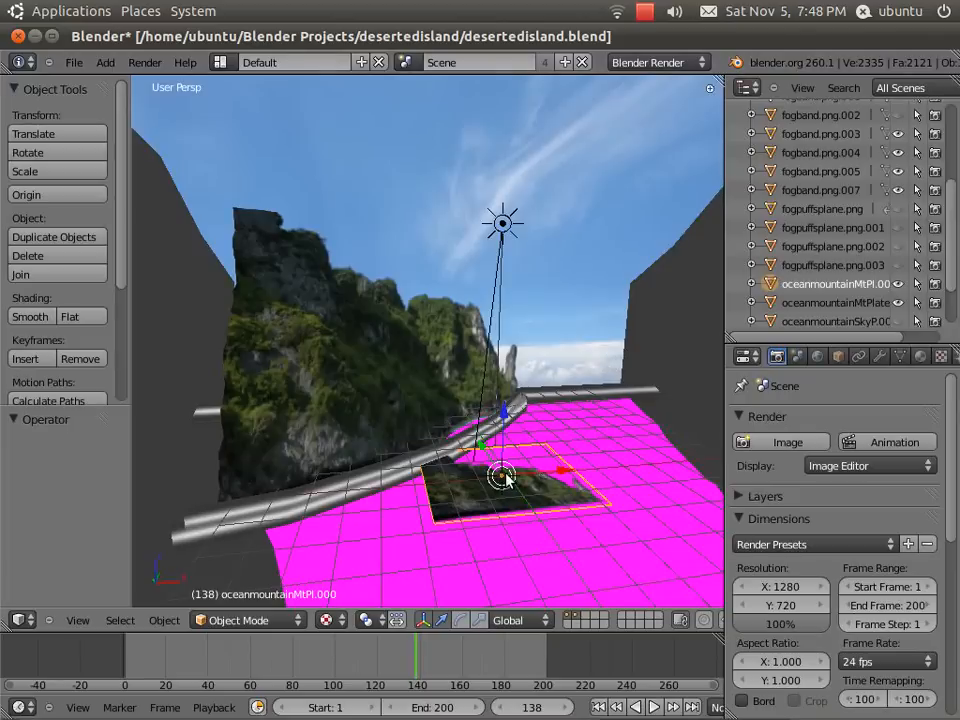
Raise the imported mountain plane about 1 unit along Z and rotate it 90° about the global X axis
drag(505, 415, 540, 410)
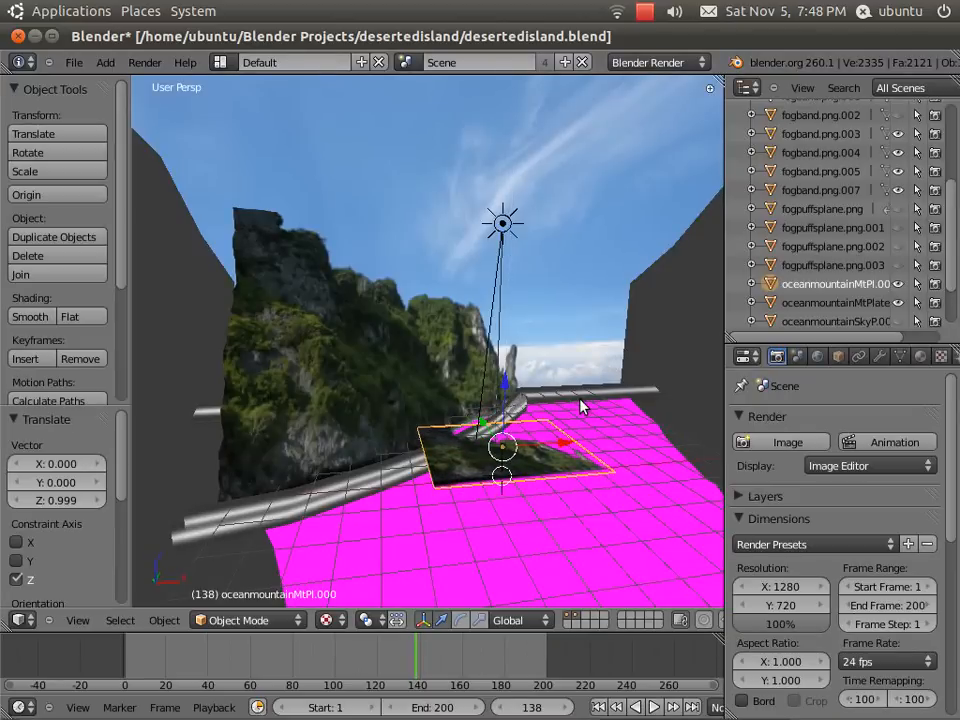
text(rx90)
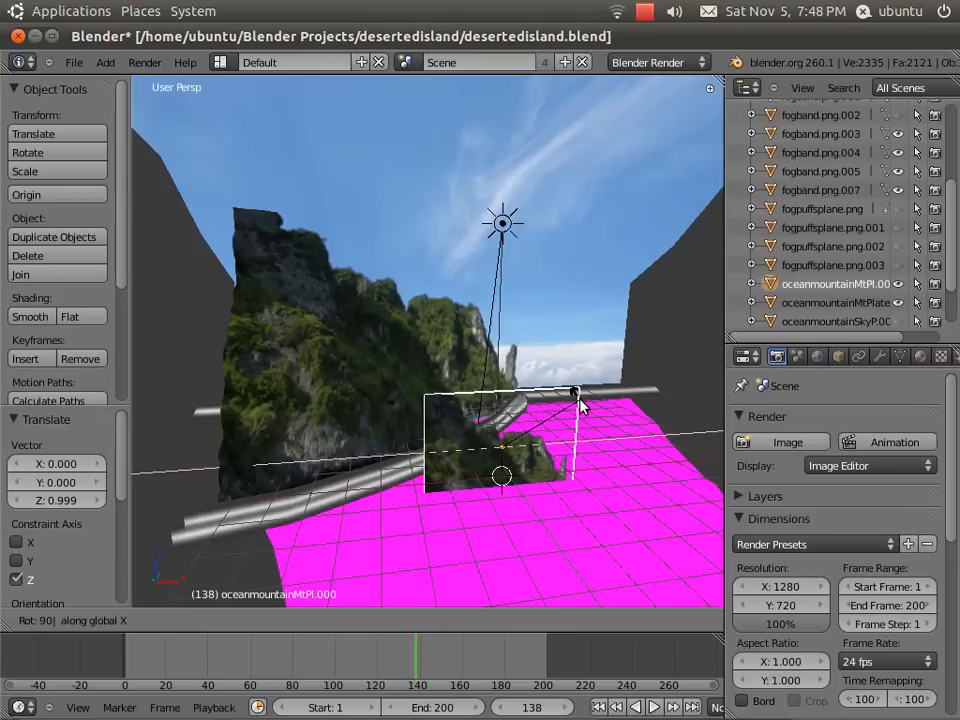
key(Return)
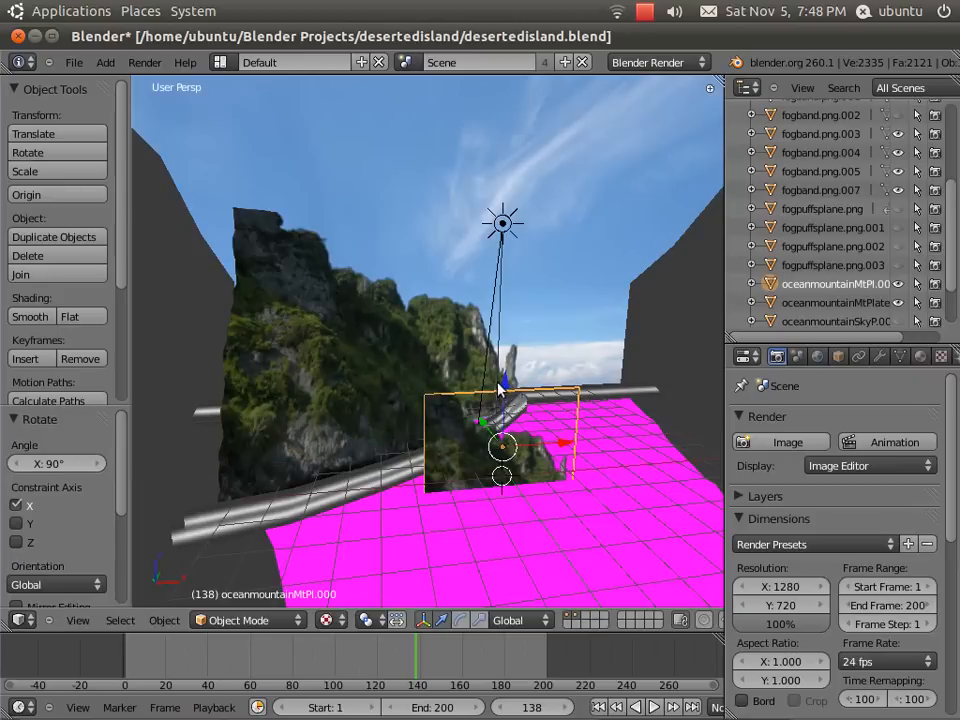
Raise the imported mountain plane about 2.7 units along Z and scale it up uniformly by about 1.77
drag(506, 388, 540, 322)
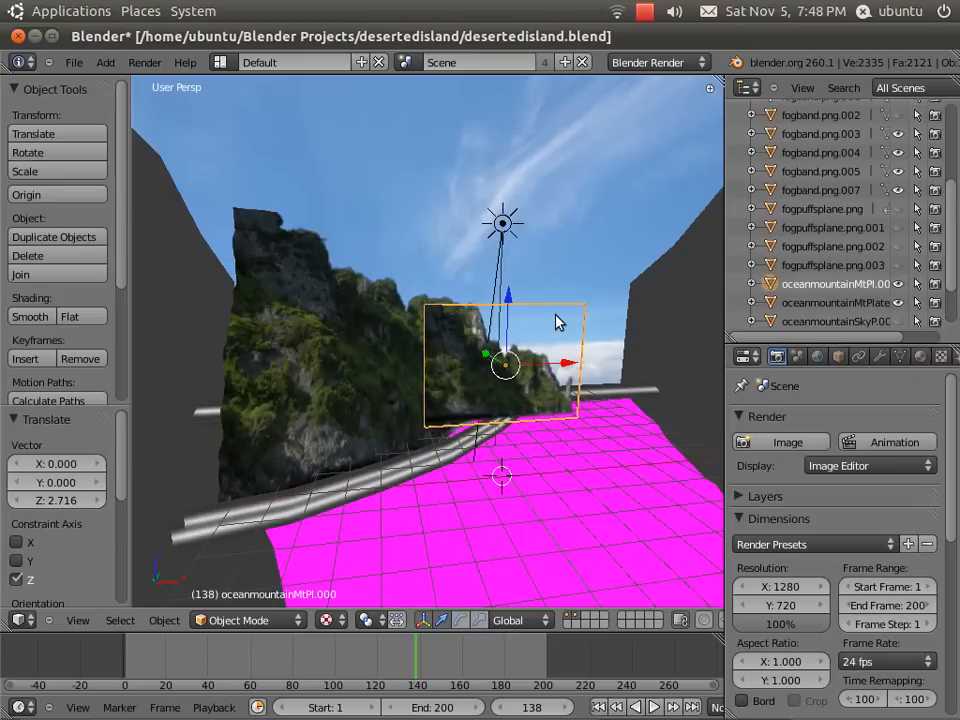
key(s)
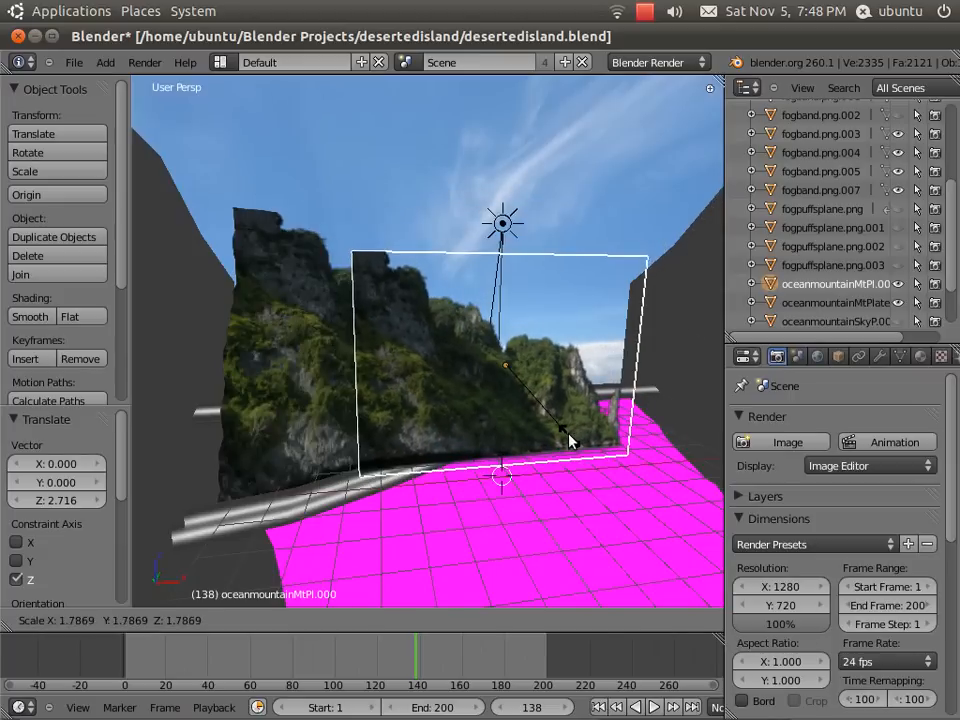
click(570, 439)
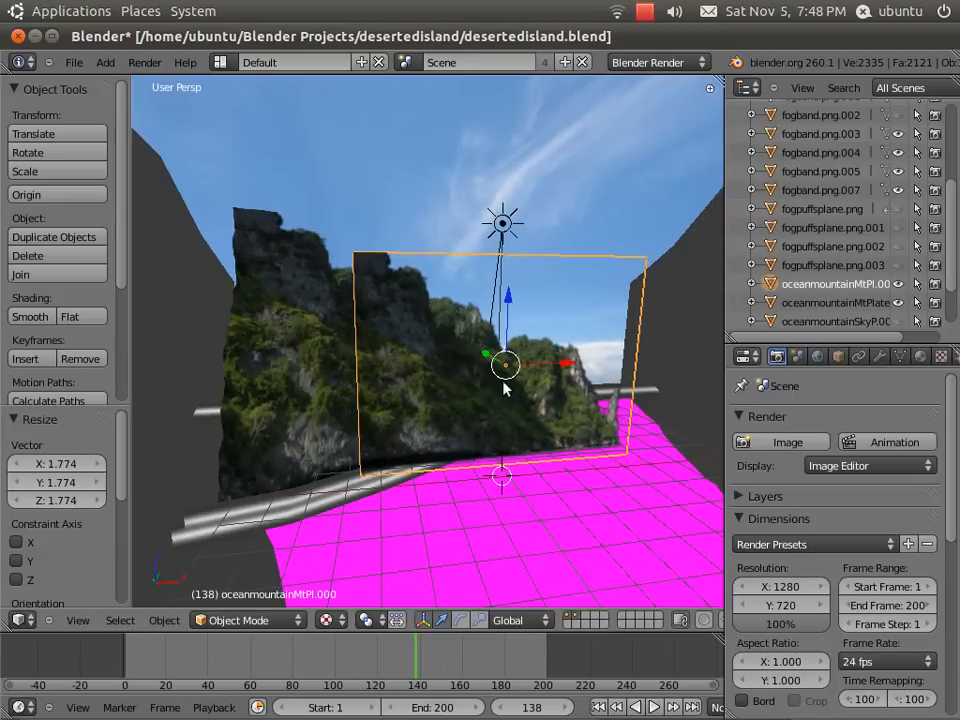
Enter Edit Mode on the imported mountain plane and subdivide its mesh four times with one cut each
key(Tab)
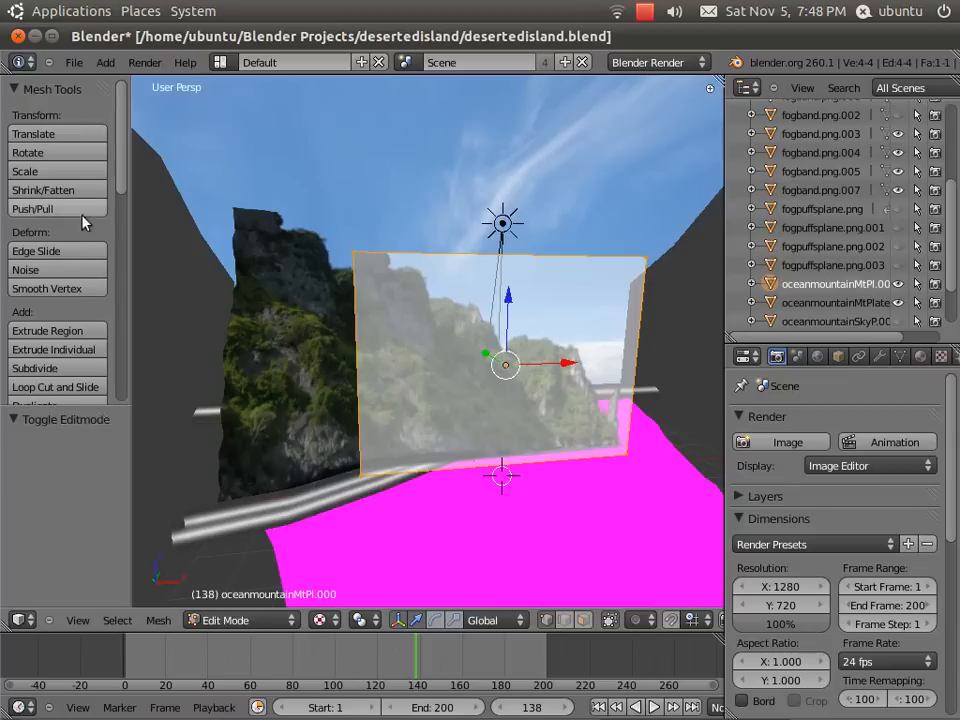
click(66, 369)
click(65, 370)
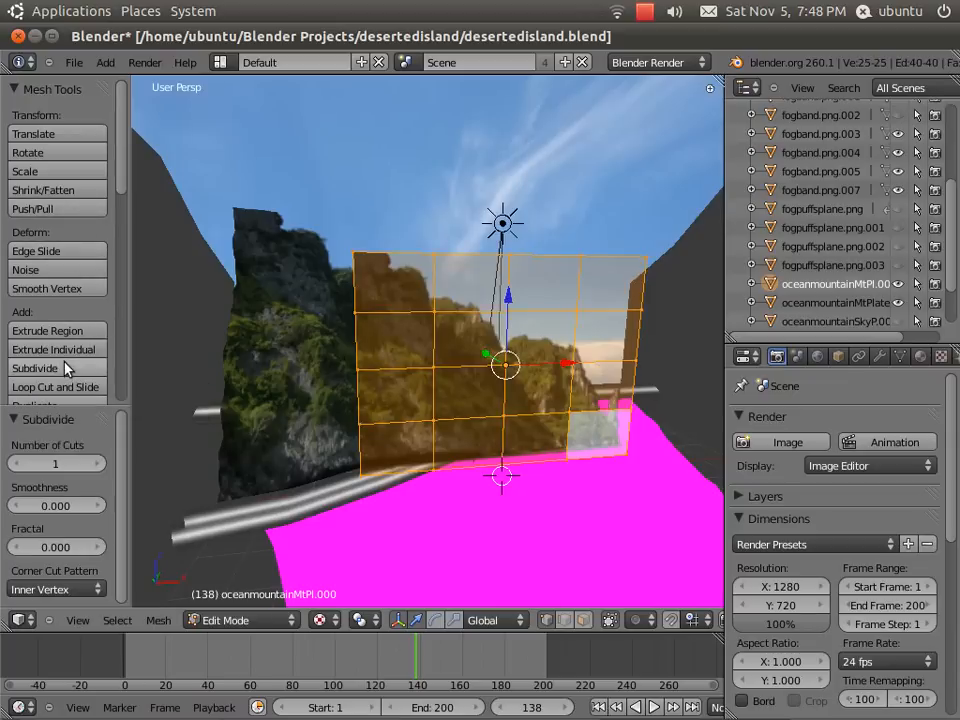
click(65, 370)
click(65, 370)
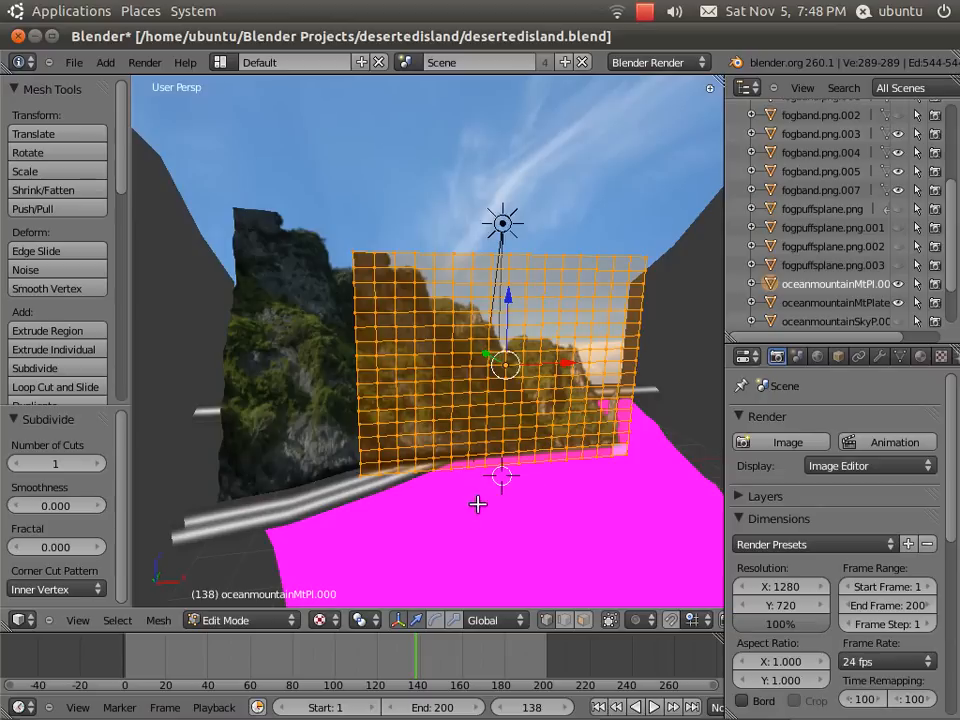
Box-select the vertices in the upper-right part of the plane and push them back about 0.36 units along Y
middle_drag(478, 504, 514, 492)
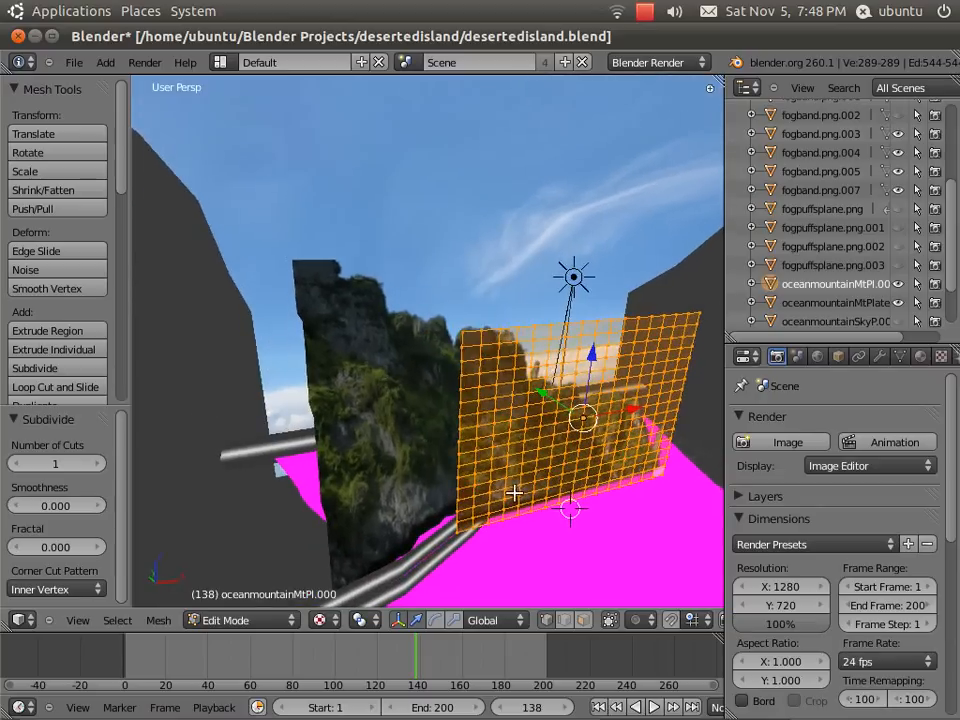
right_click(633, 351)
key(b)
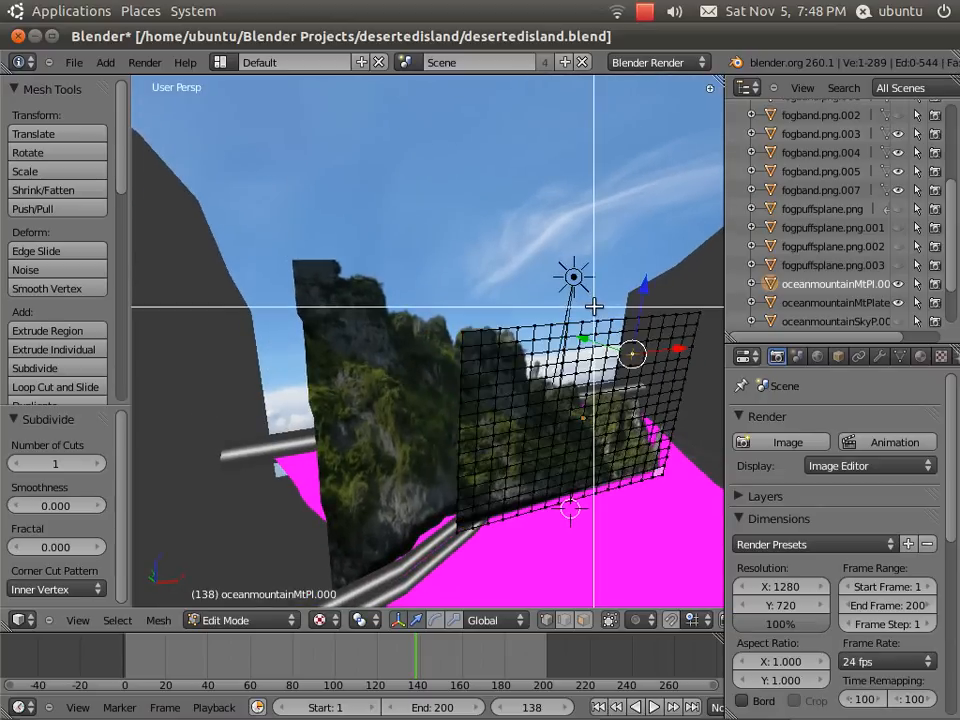
drag(595, 308, 729, 402)
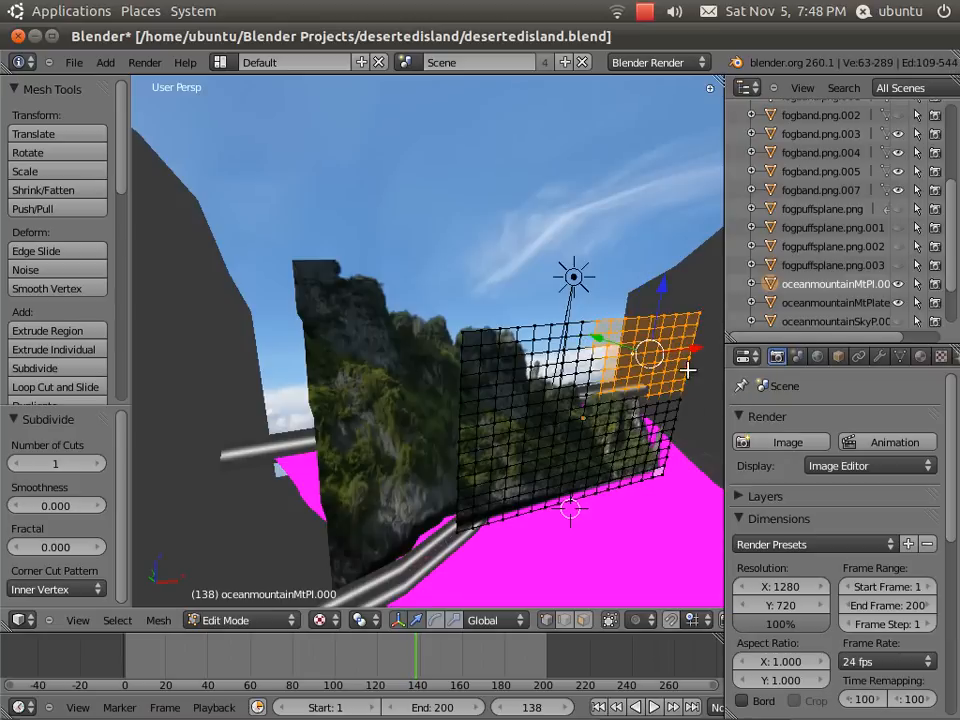
key(g)
key(x)
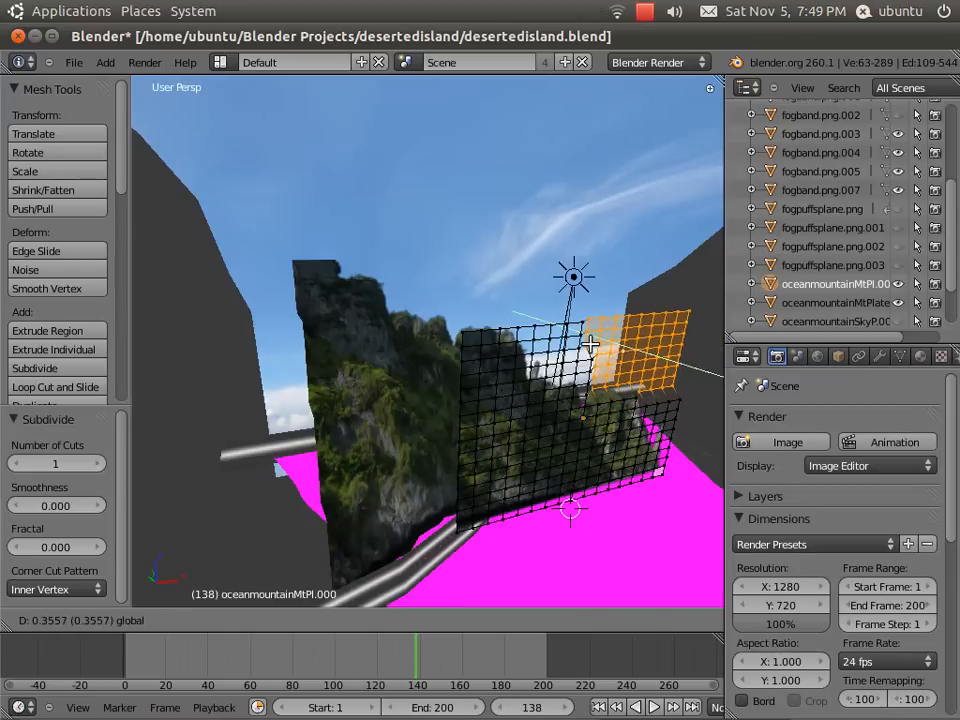
click(593, 432)
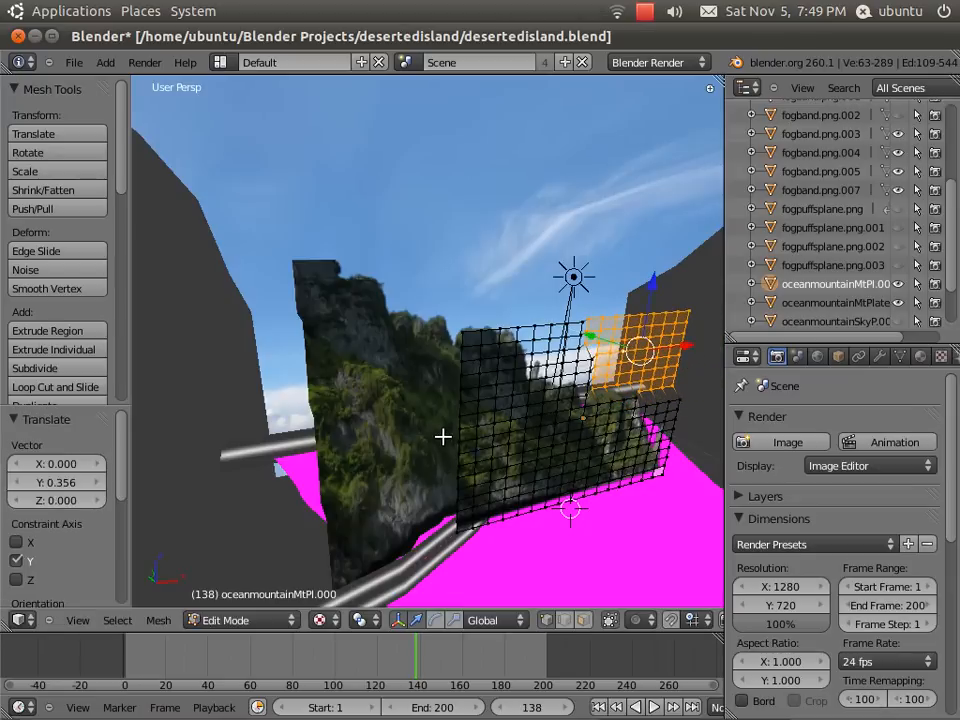
Box-select the vertices in the lower-left part of the plane and pull them forward about 0.47 units along negative Y
right_click(518, 481)
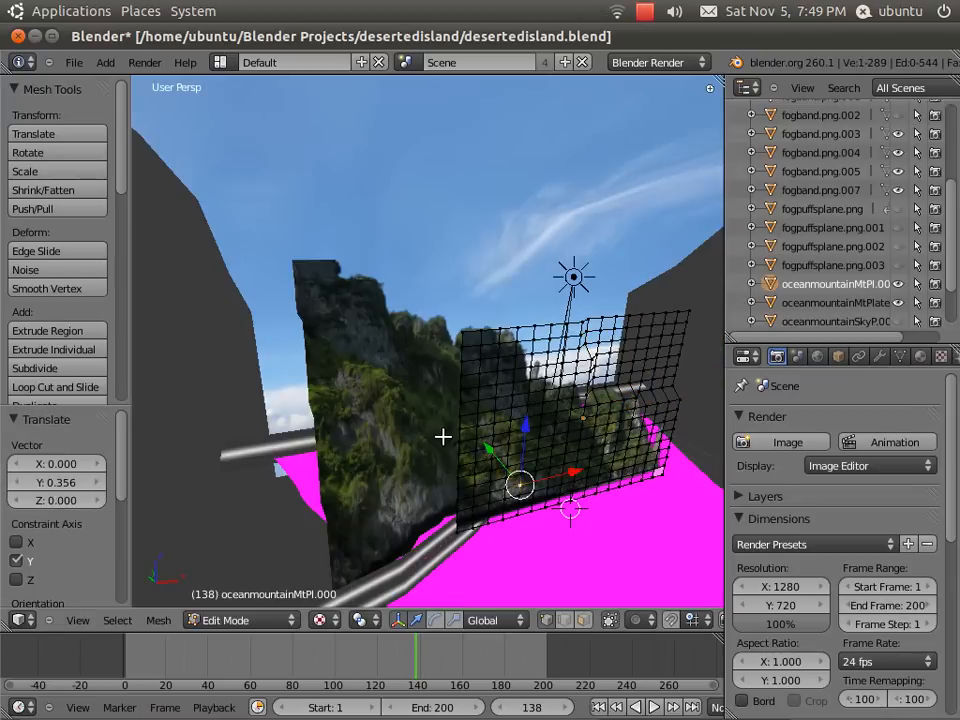
key(b)
drag(443, 437, 551, 544)
key(b)
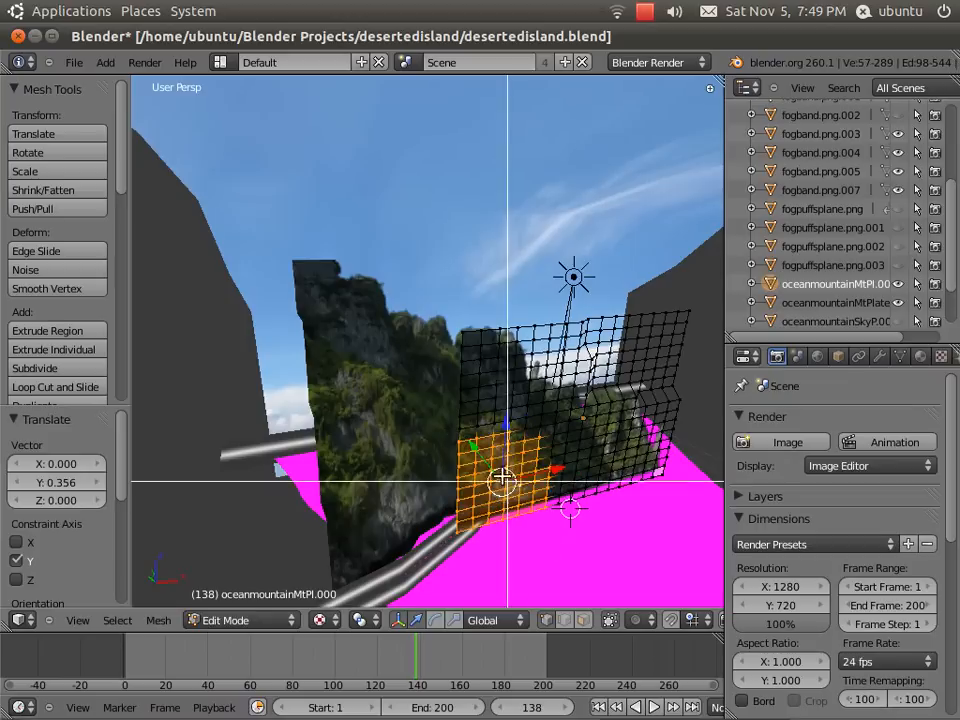
key(Escape)
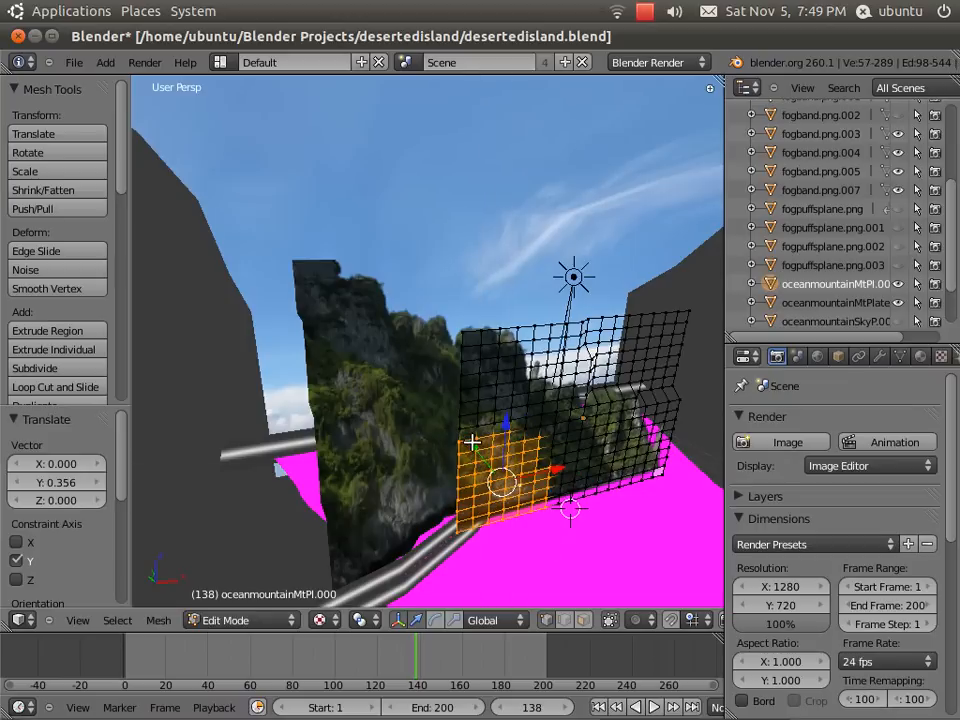
drag(471, 441, 611, 525)
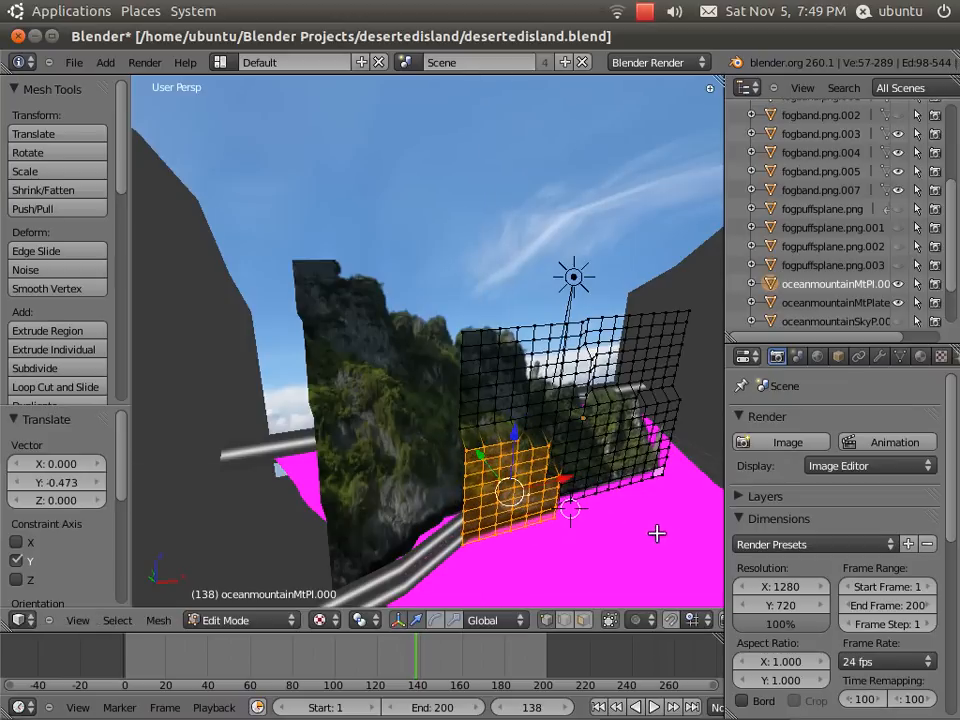
middle_drag(658, 531, 634, 420)
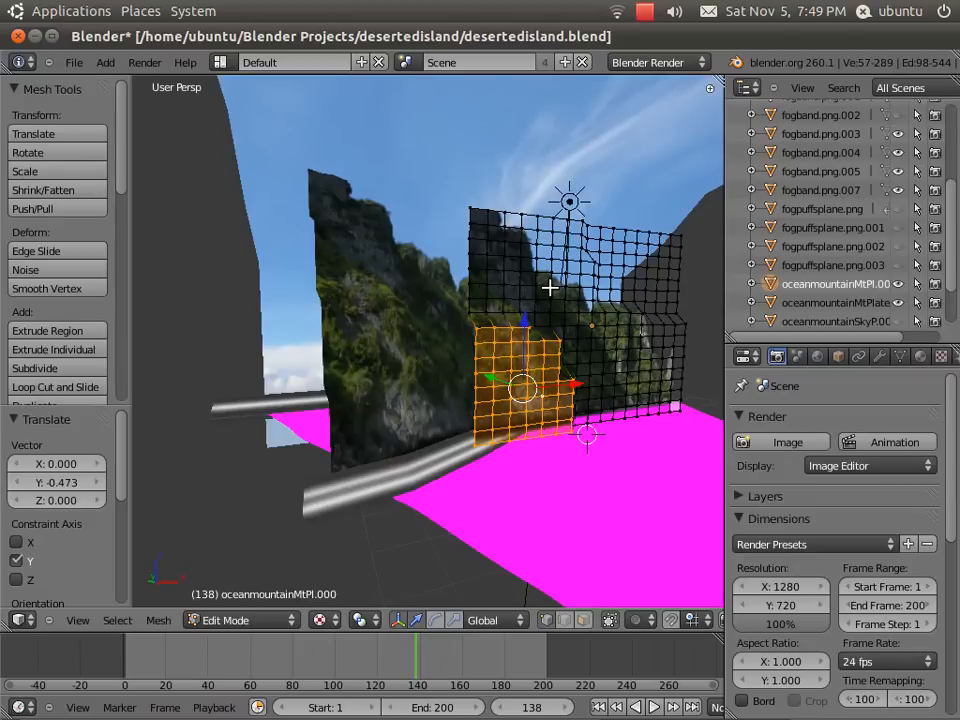
Return to Object Mode and delete the newly imported demonstration mountain plane
key(Tab)
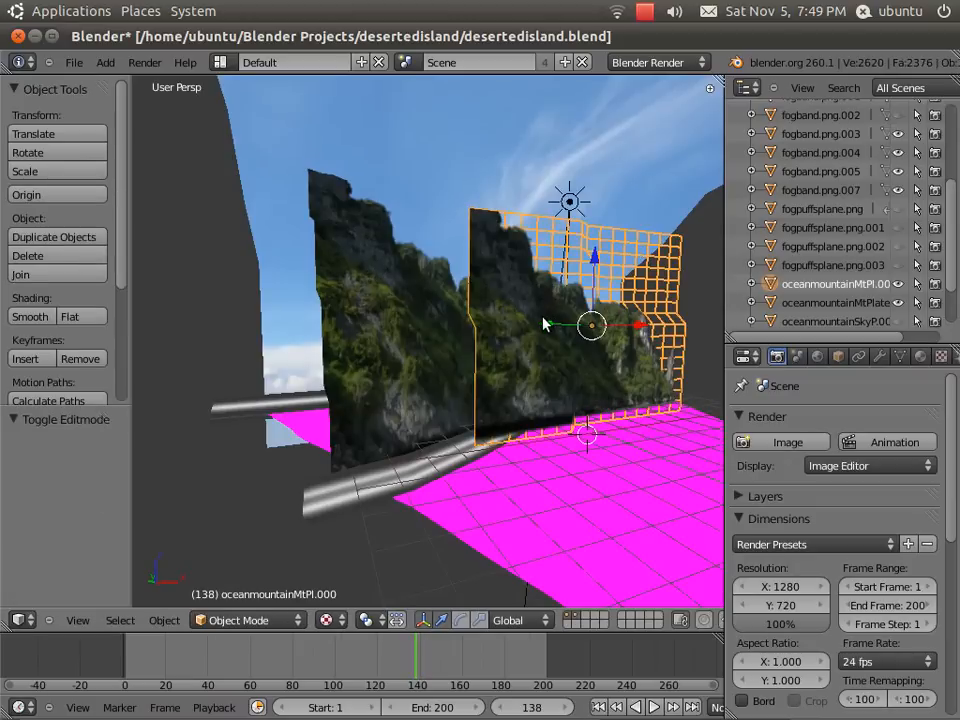
key(x)
click(532, 330)
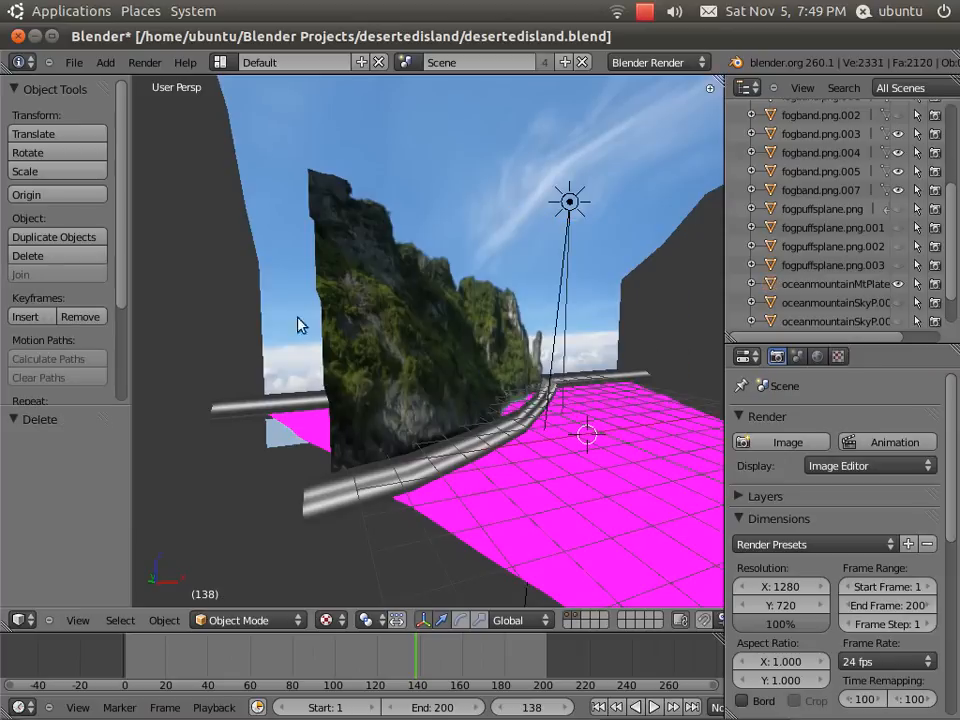
middle_drag(606, 392, 570, 392)
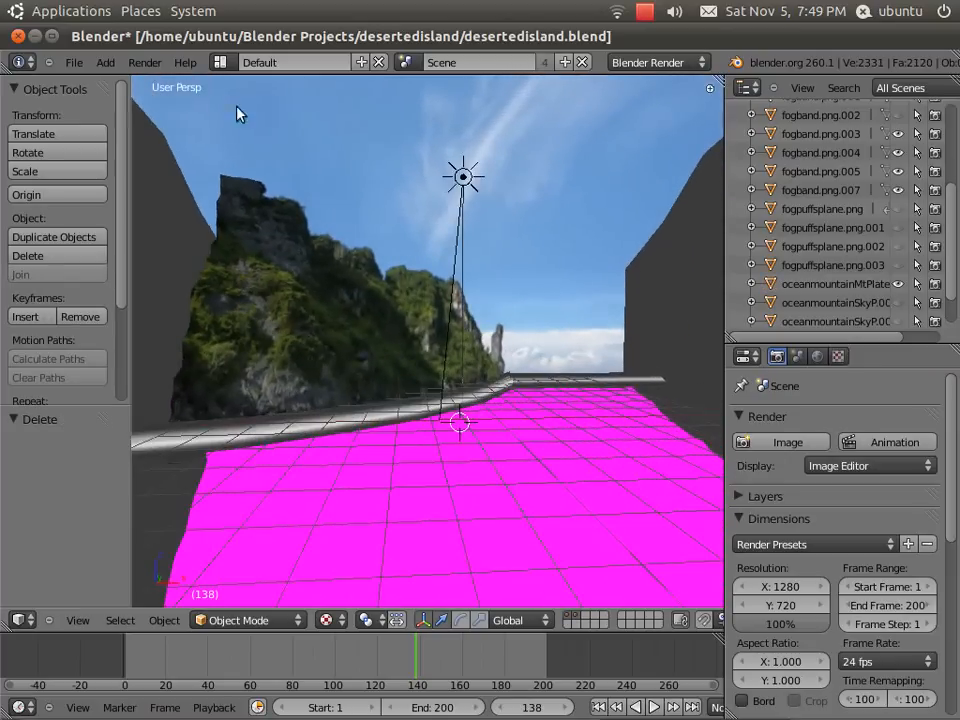
Switch to Firefox and look through the CG Textures Landscapes category around the source mountain photo set
mouse_move(468, 717)
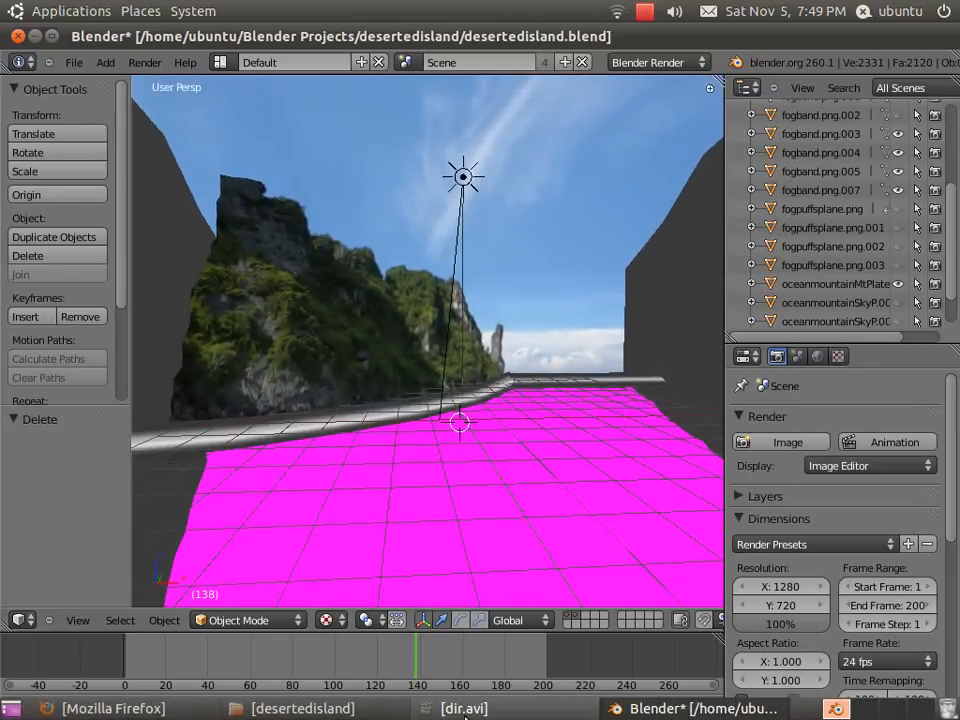
click(189, 716)
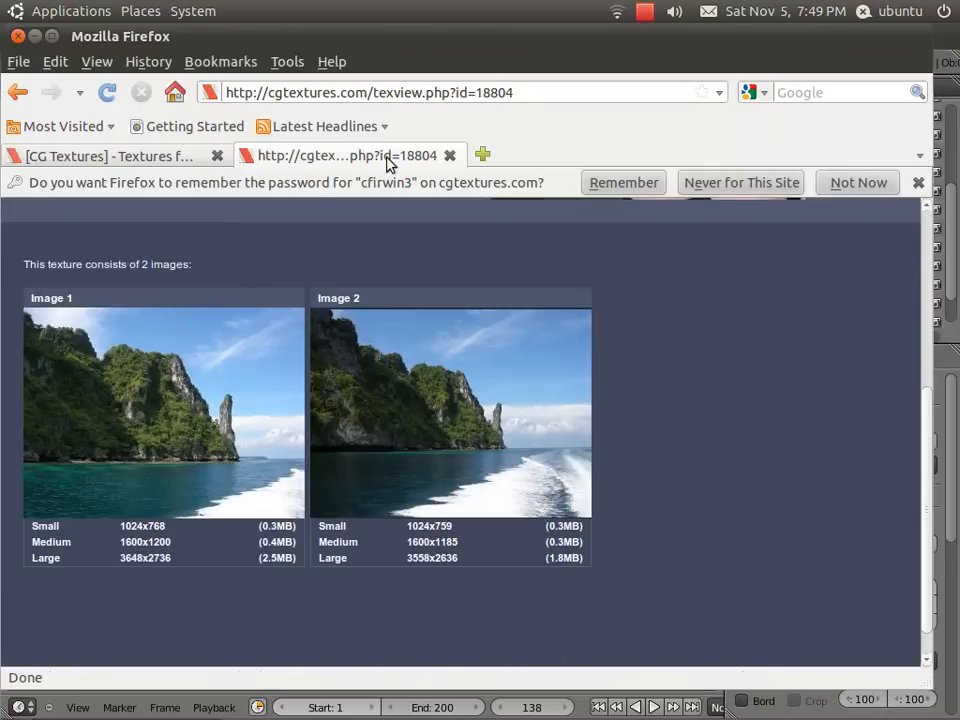
click(182, 156)
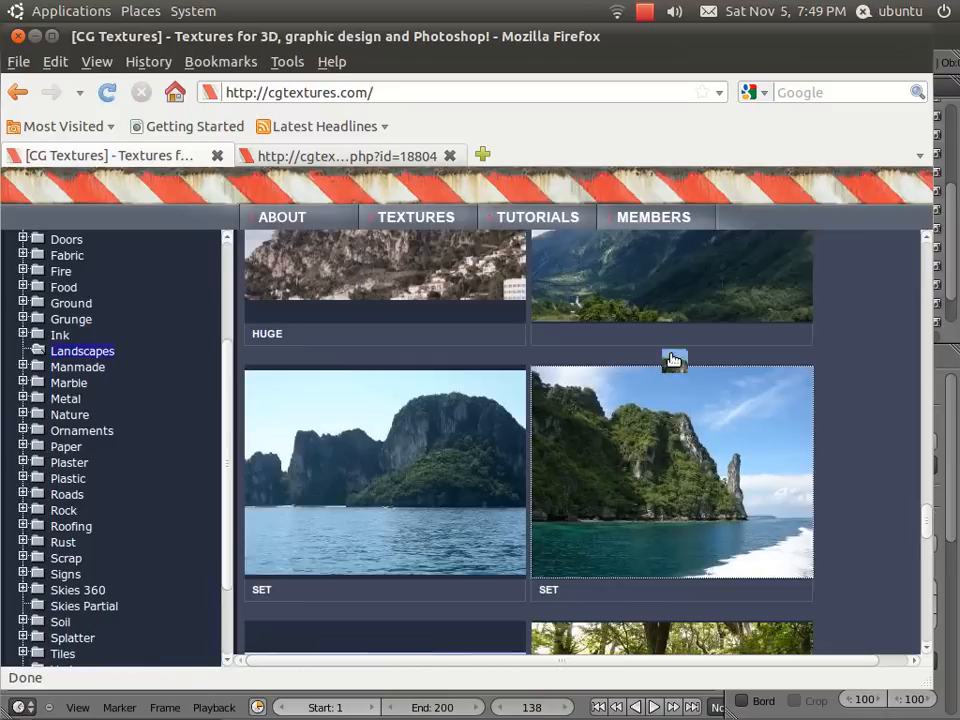
scroll(670, 362, down, 6)
scroll(660, 365, up, 4)
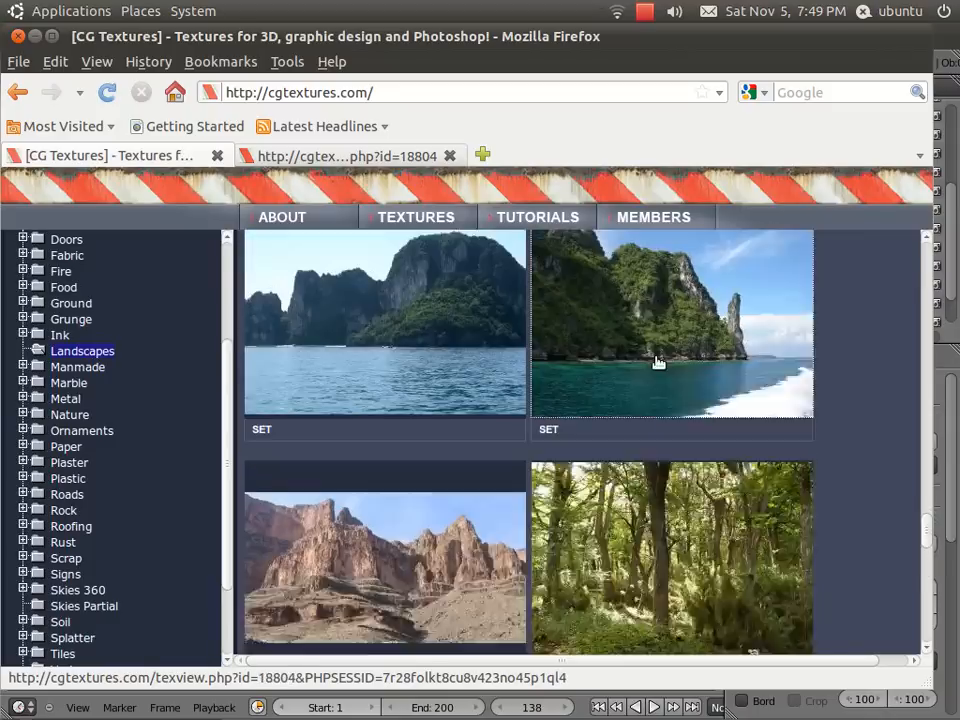
scroll(690, 437, up, 3)
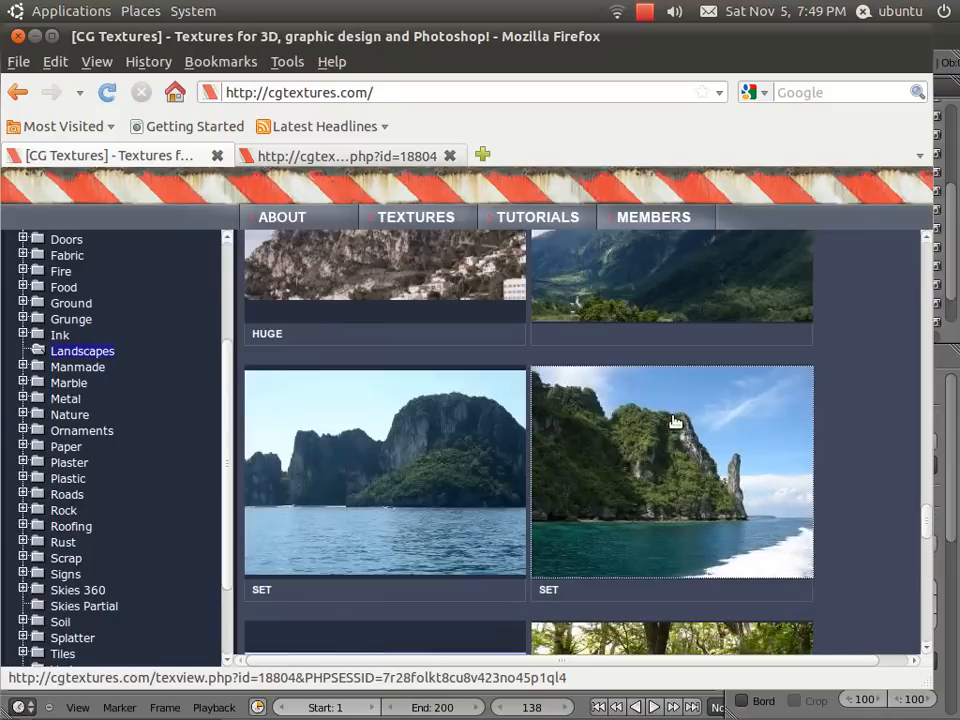
scroll(671, 418, up, 8)
scroll(654, 407, down, 5)
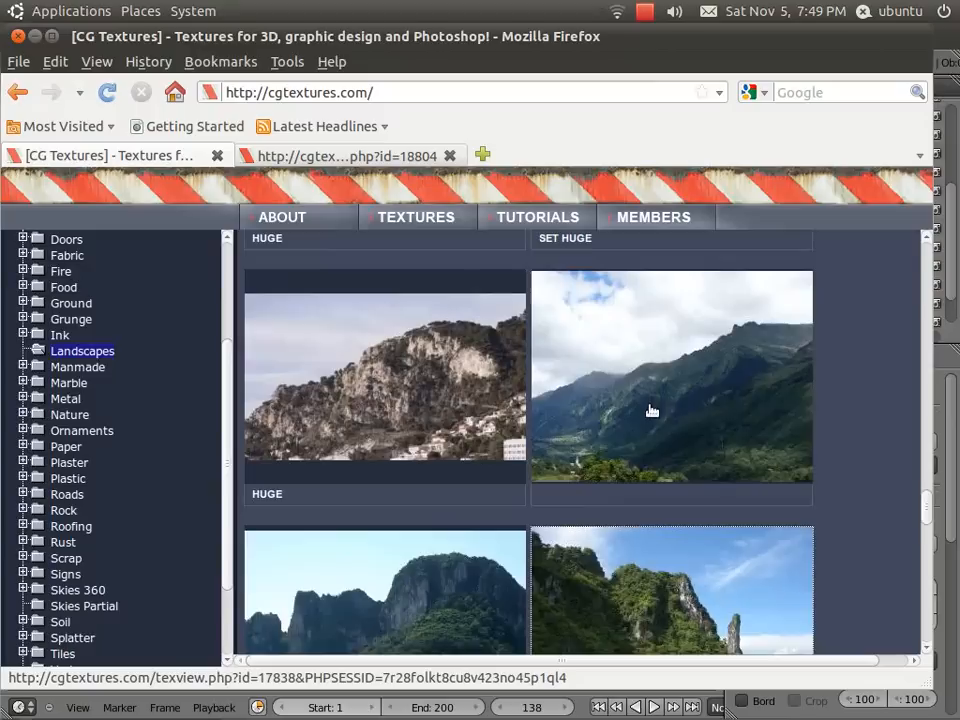
scroll(651, 410, down, 5)
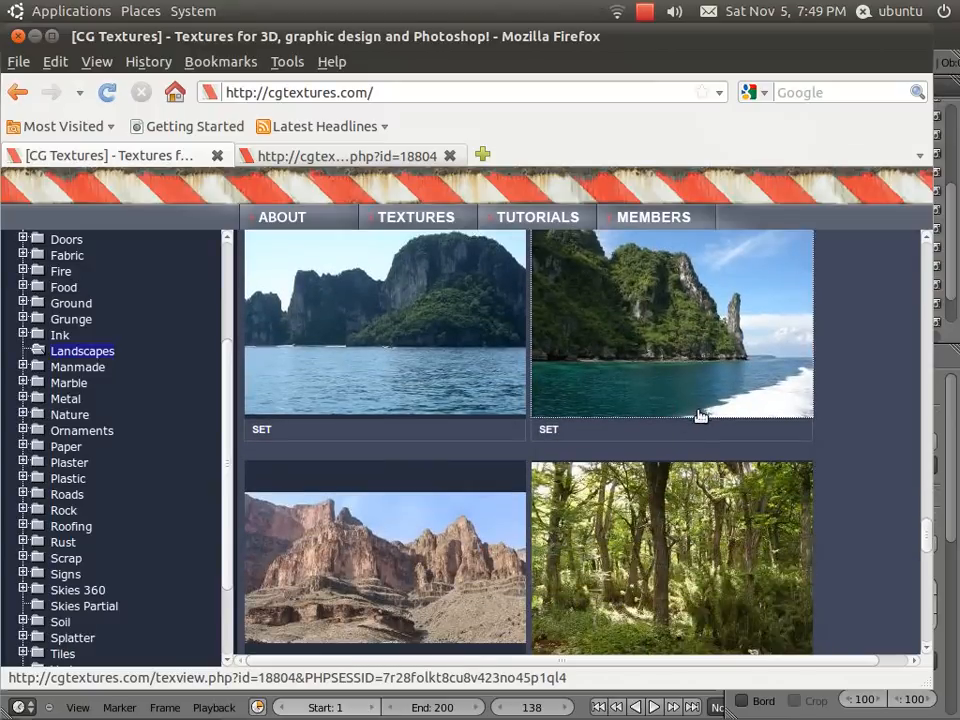
scroll(700, 416, up, 1)
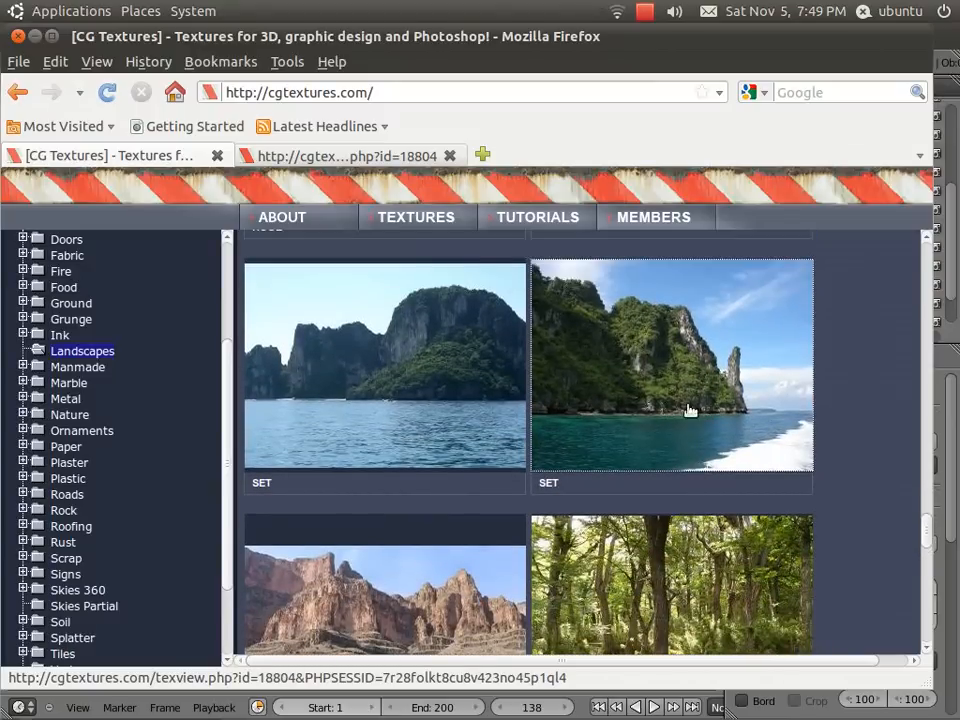
Examine the two images on the mountain texture set's page, then close Firefox to return to Blender
click(377, 158)
mouse_move(553, 381)
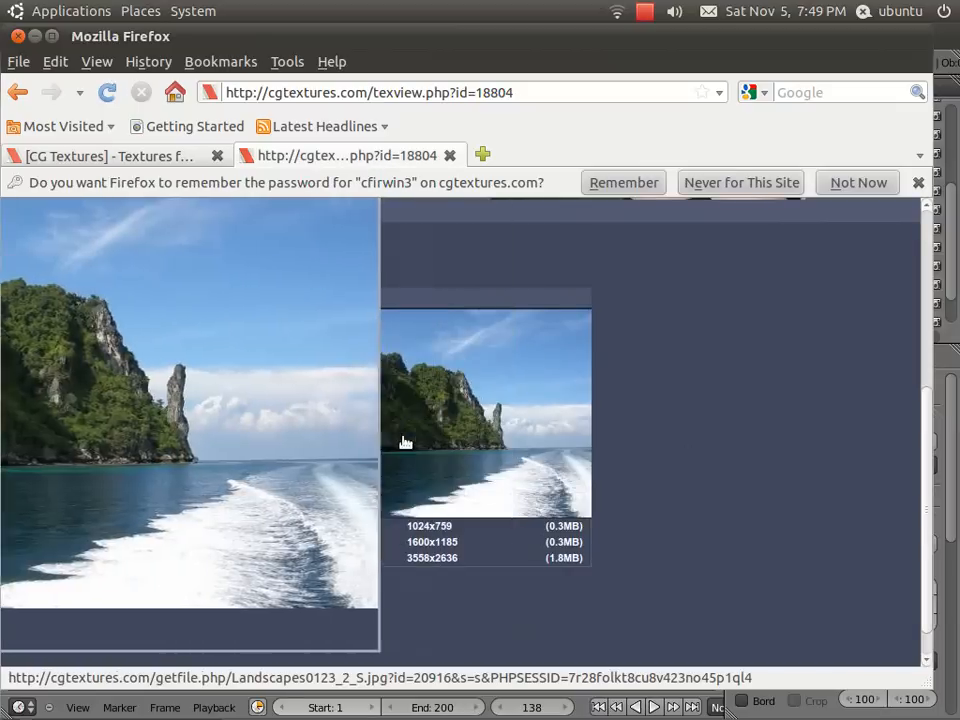
mouse_move(222, 428)
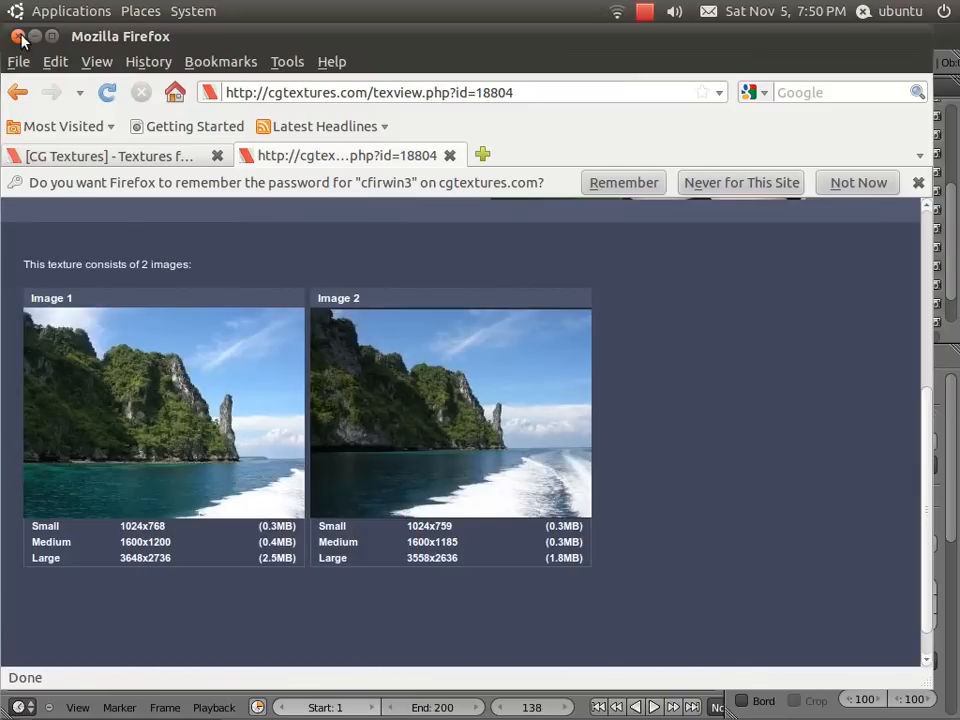
click(18, 36)
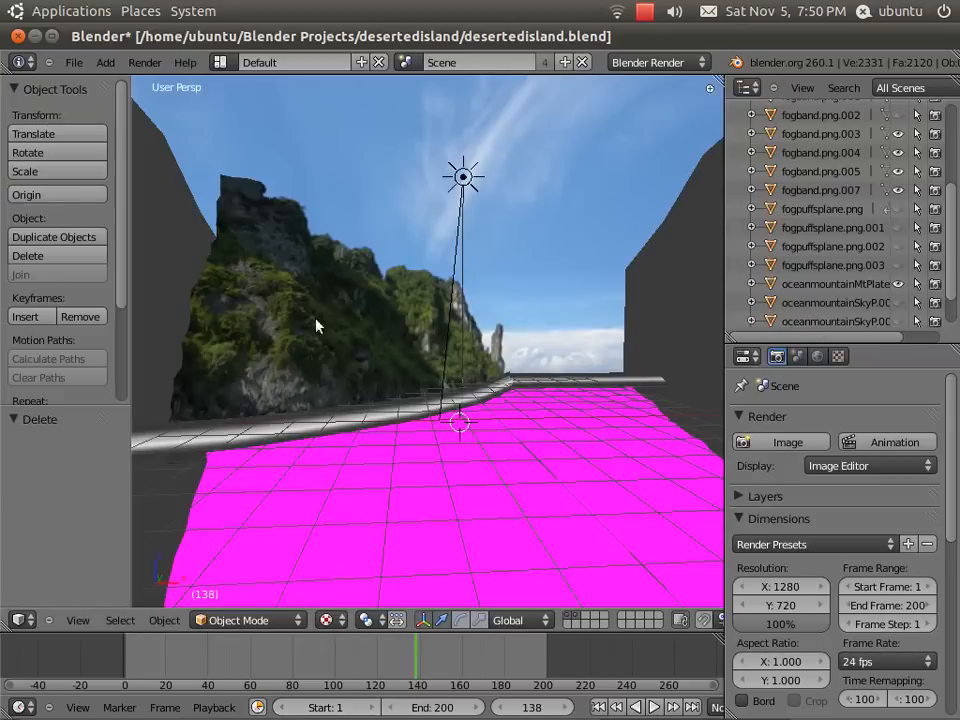
Select the magenta water plane and move it about 0.86 units along X and 0.06 units along Y
middle_drag(302, 454, 511, 436)
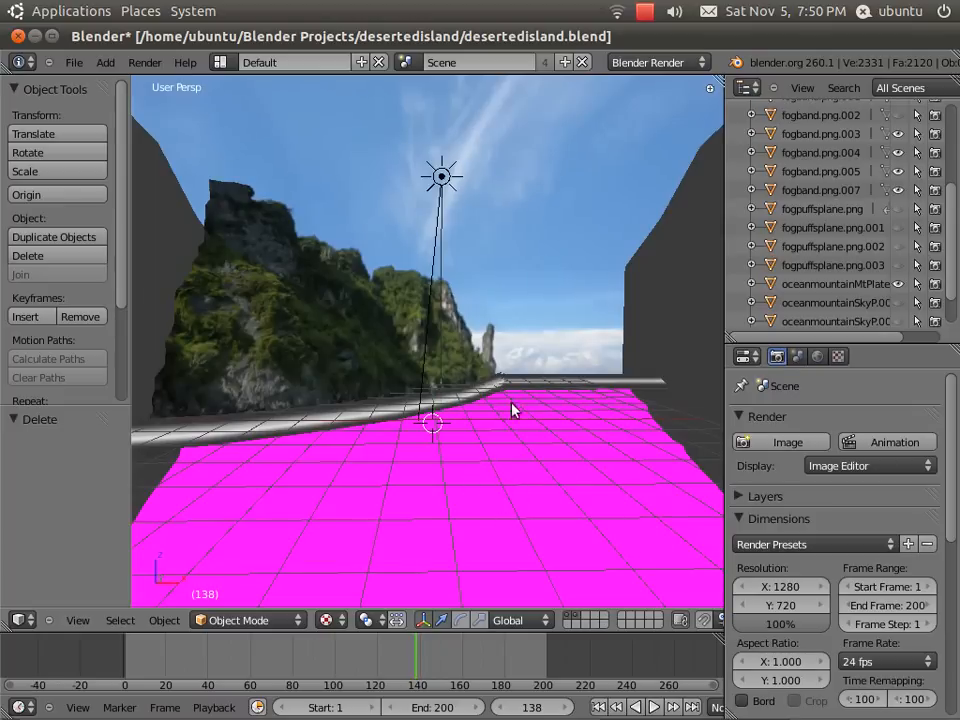
middle_drag(598, 453, 661, 526)
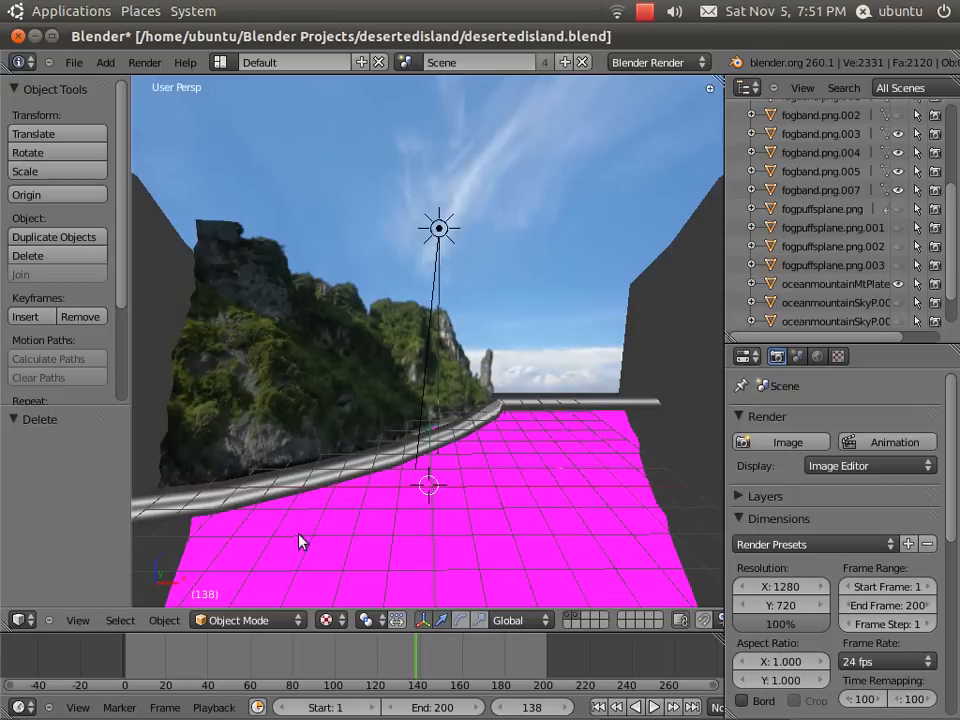
middle_drag(598, 573, 596, 543)
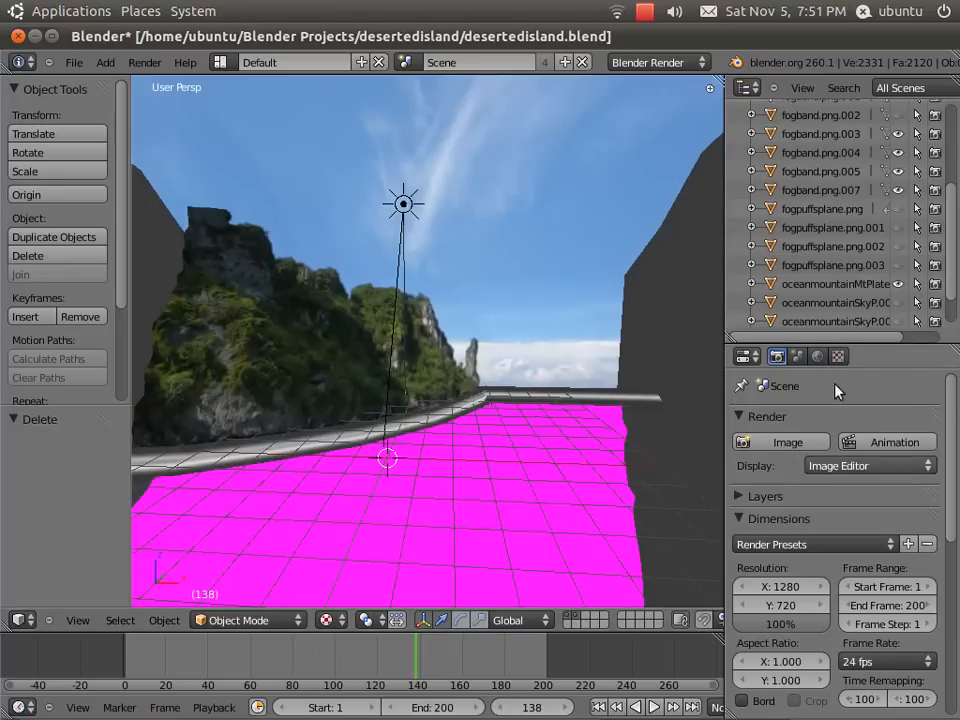
right_click(575, 466)
key(g)
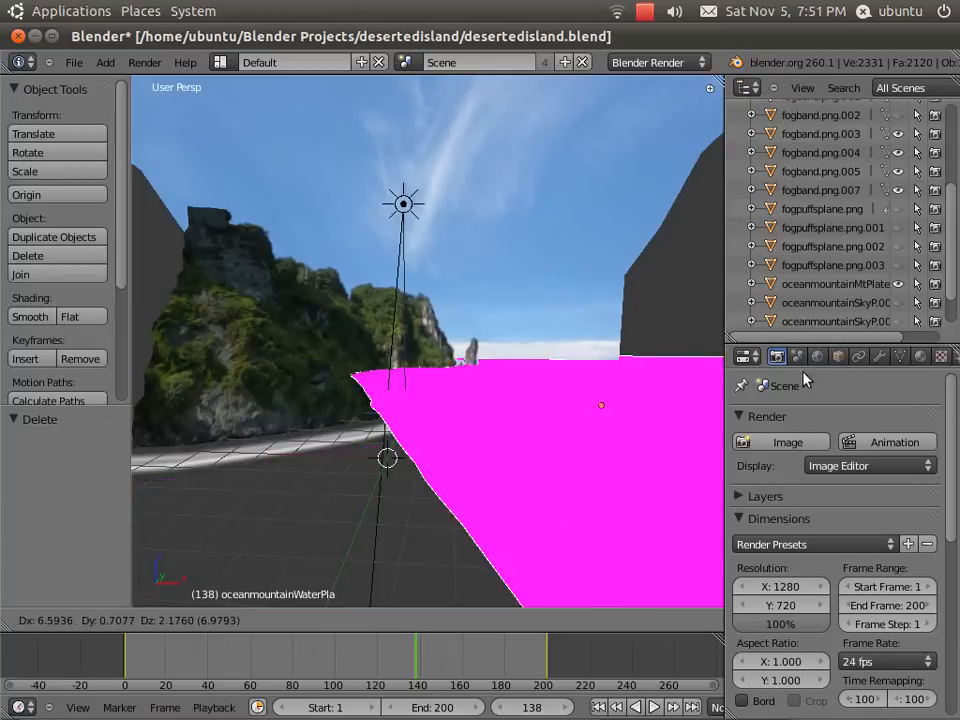
click(603, 467)
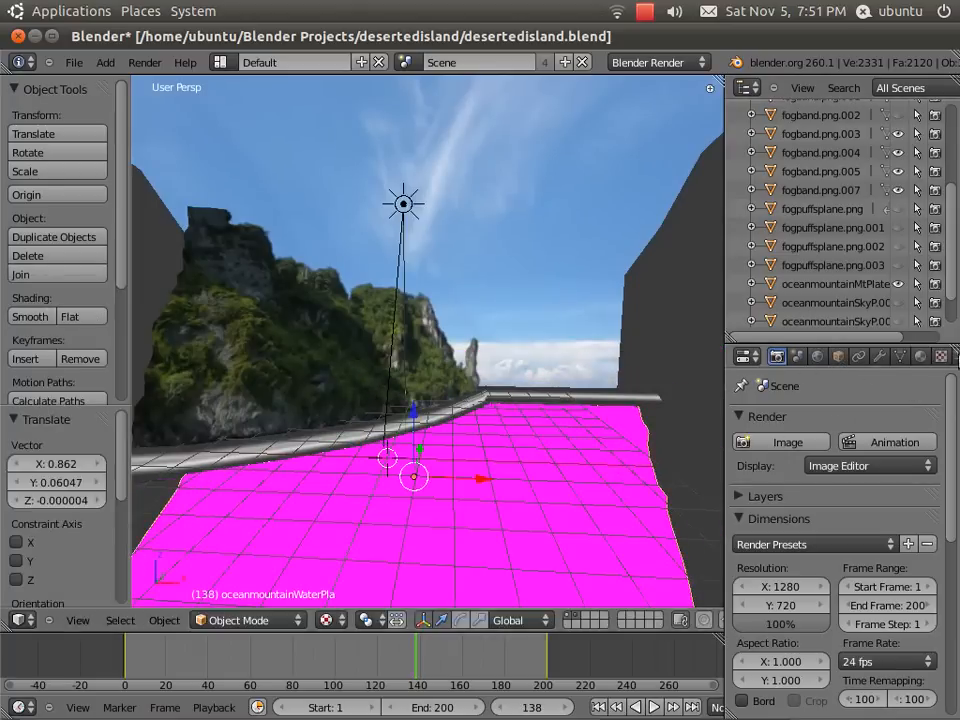
Show the water plane's material settings, keep the viewport in Textured shading, and undo the plane's last move
click(921, 356)
scroll(826, 600, down, 4)
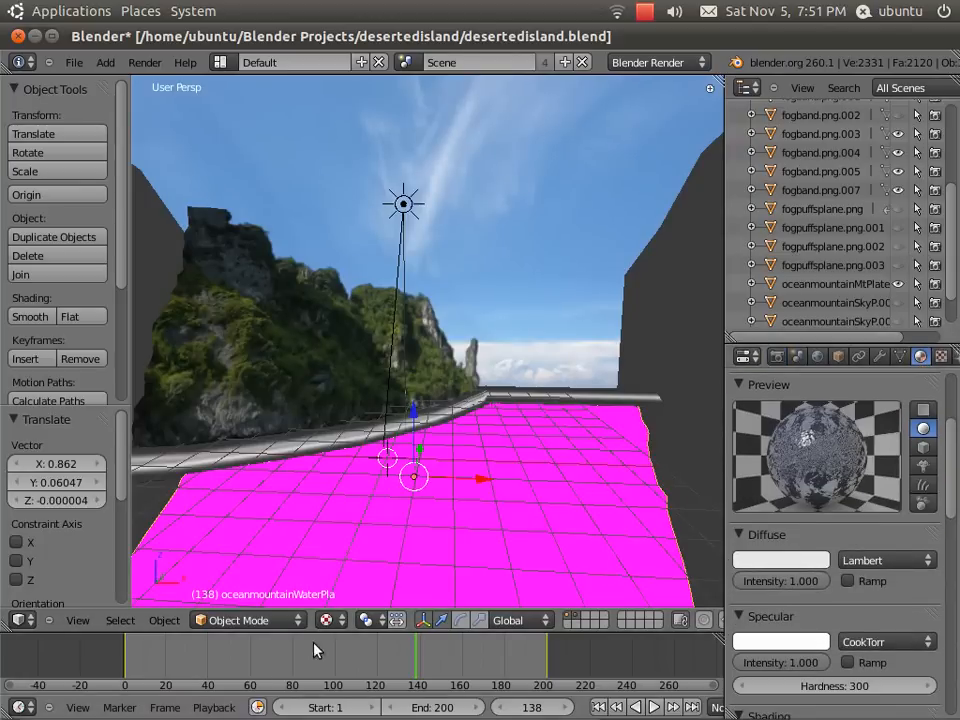
click(330, 620)
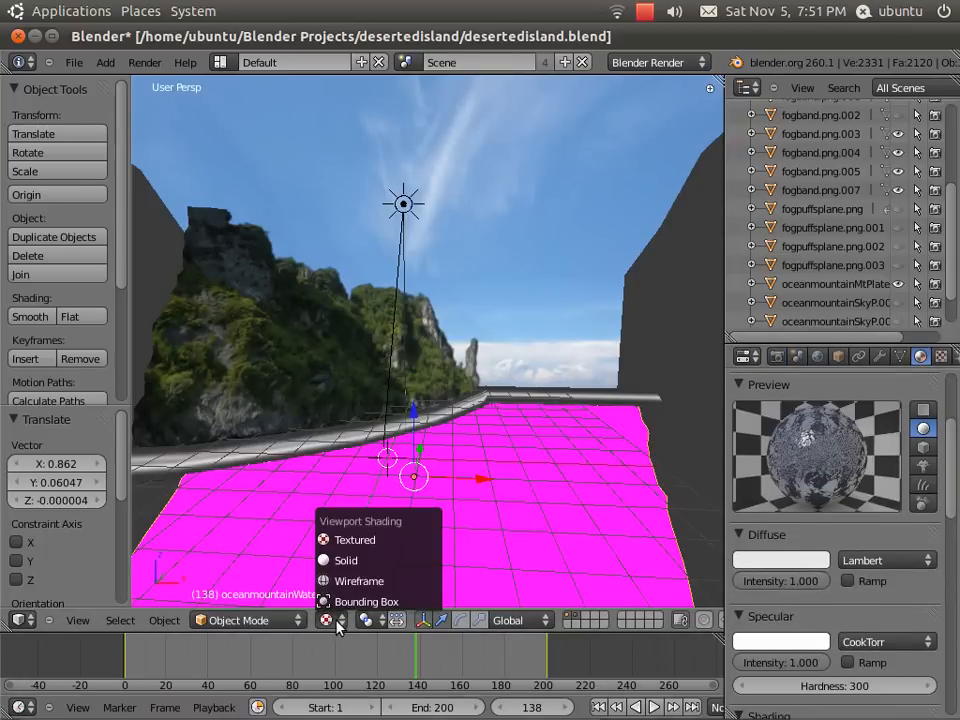
click(350, 541)
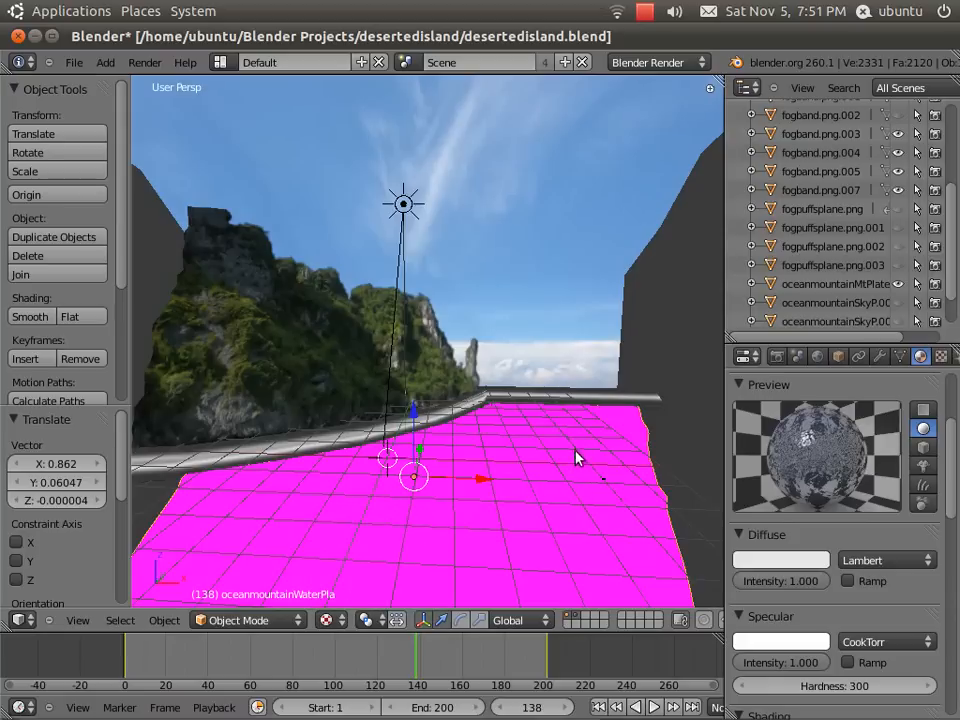
key(ctrl+z)
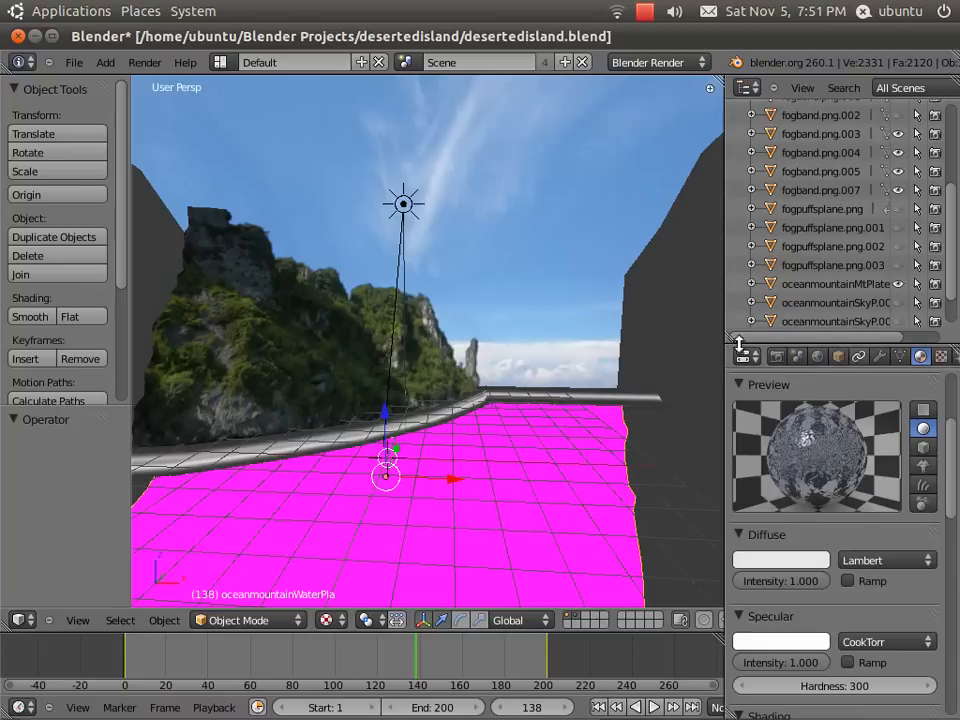
Widen the properties area and check the modifiers available for the water plane
drag(725, 338, 604, 328)
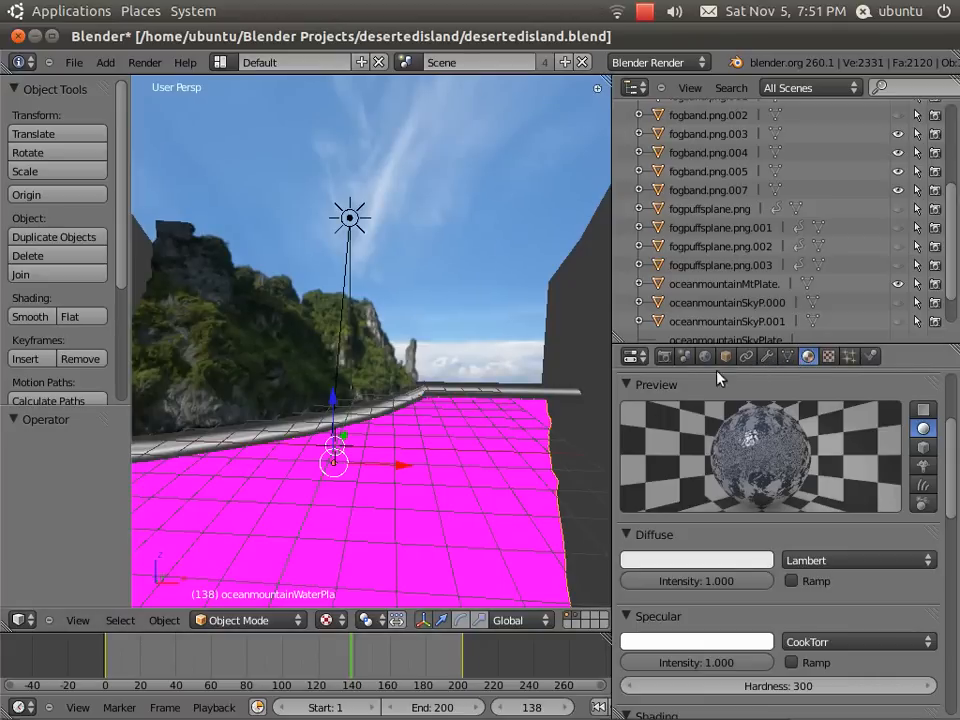
click(767, 356)
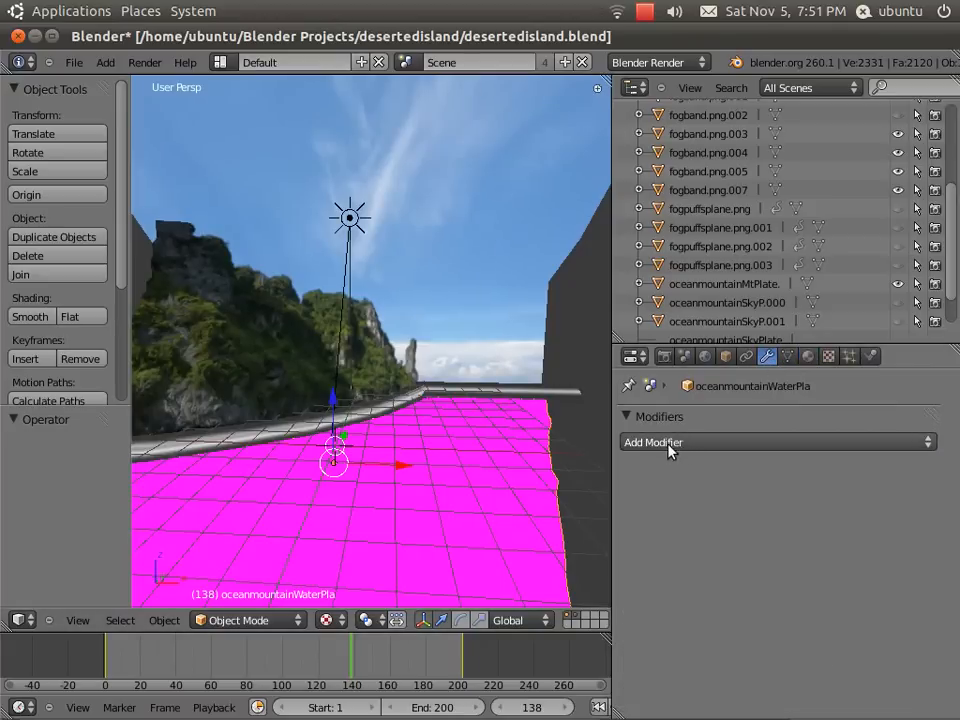
click(668, 443)
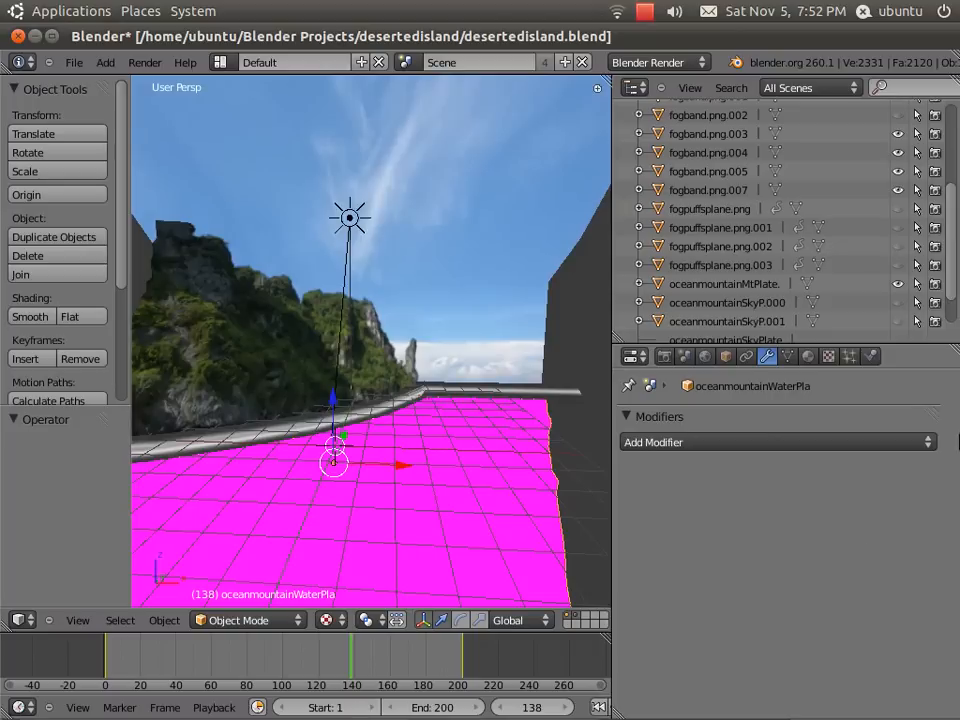
Examine the water plane and its shoreline with the mountain from several angles and distances
mouse_move(585, 474)
middle_down()
mouse_move(584, 451)
mouse_move(584, 461)
mouse_move(574, 454)
middle_up()
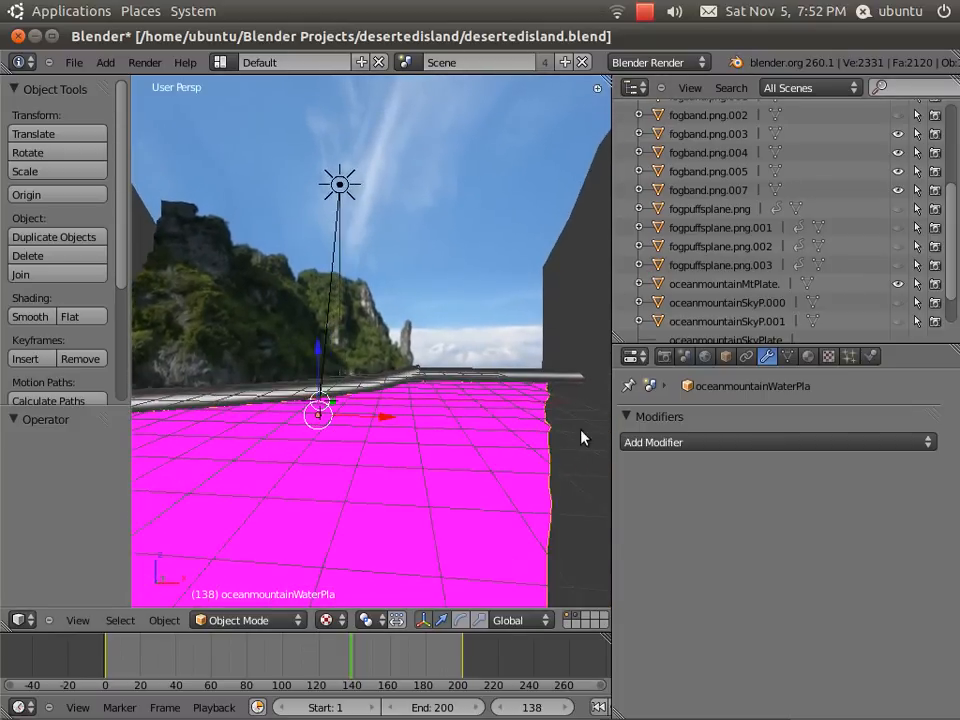
scroll(498, 424, down, 5)
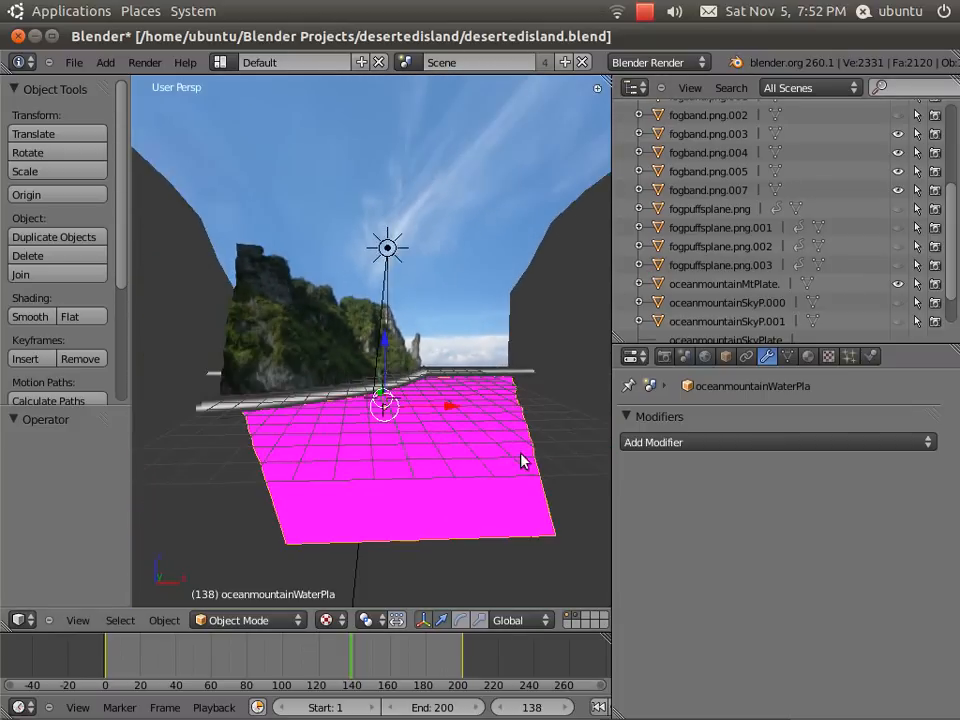
middle_drag(523, 463, 536, 456)
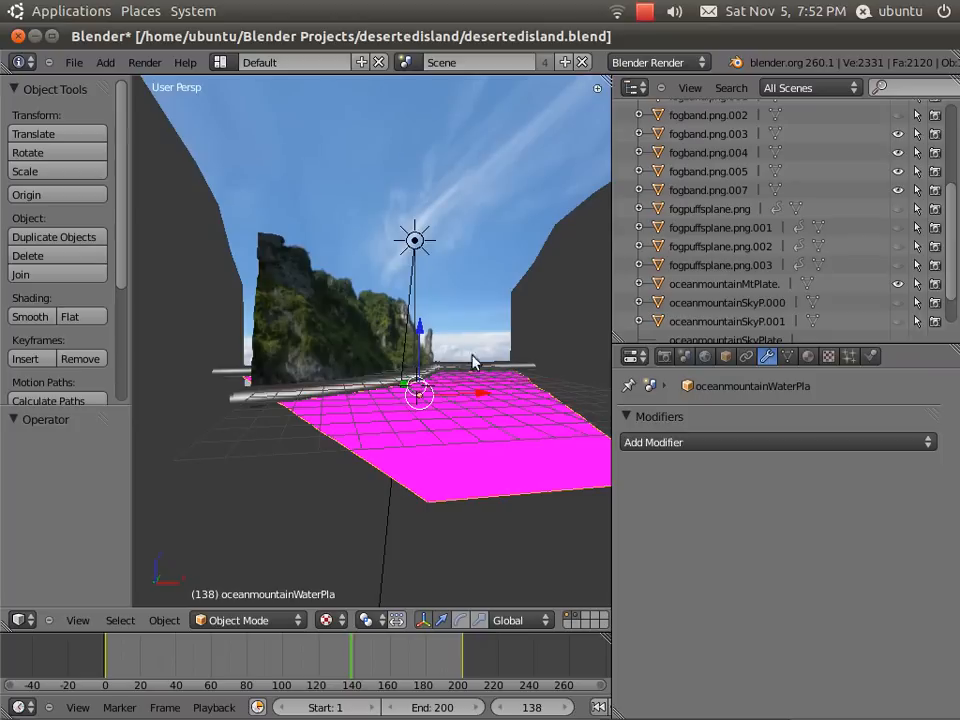
middle_drag(497, 392, 476, 429)
middle_drag(468, 510, 473, 470)
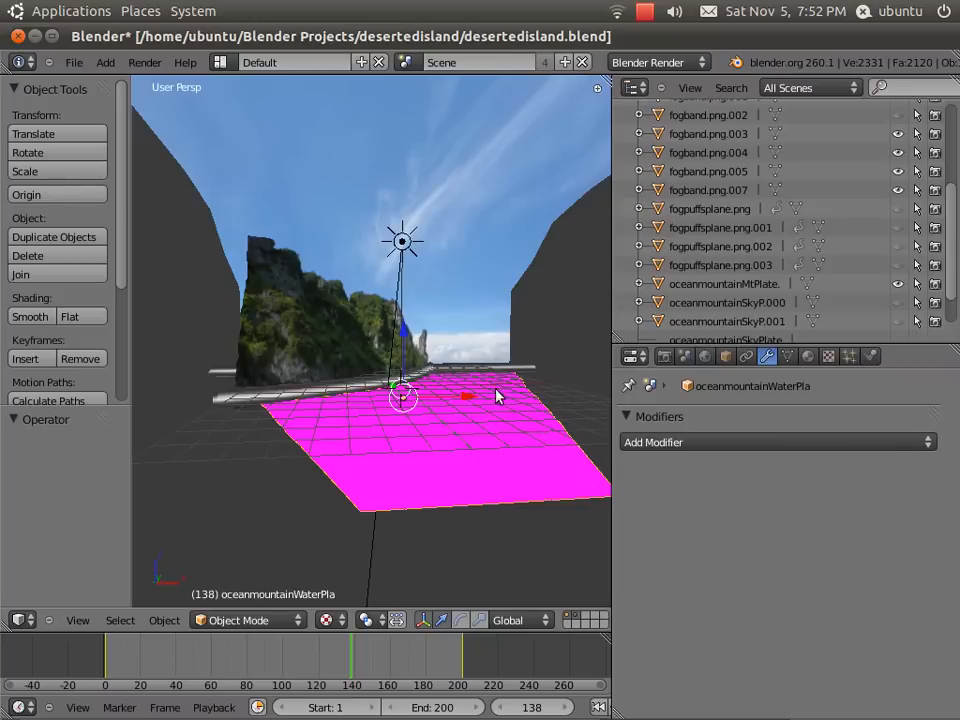
scroll(460, 458, up, 3)
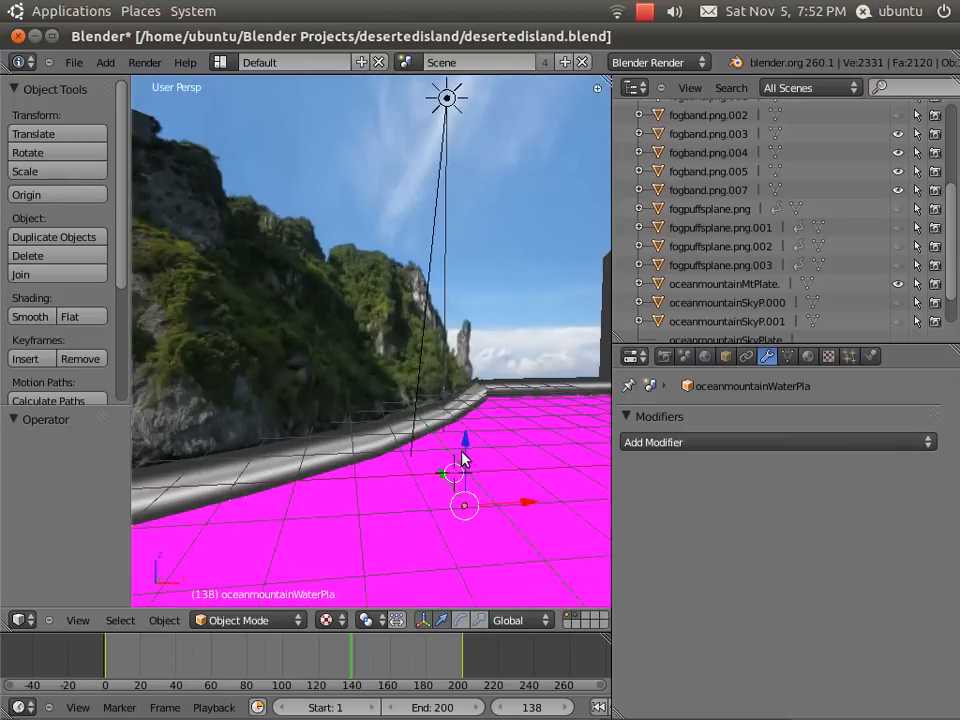
scroll(465, 456, down, 3)
scroll(467, 458, up, 2)
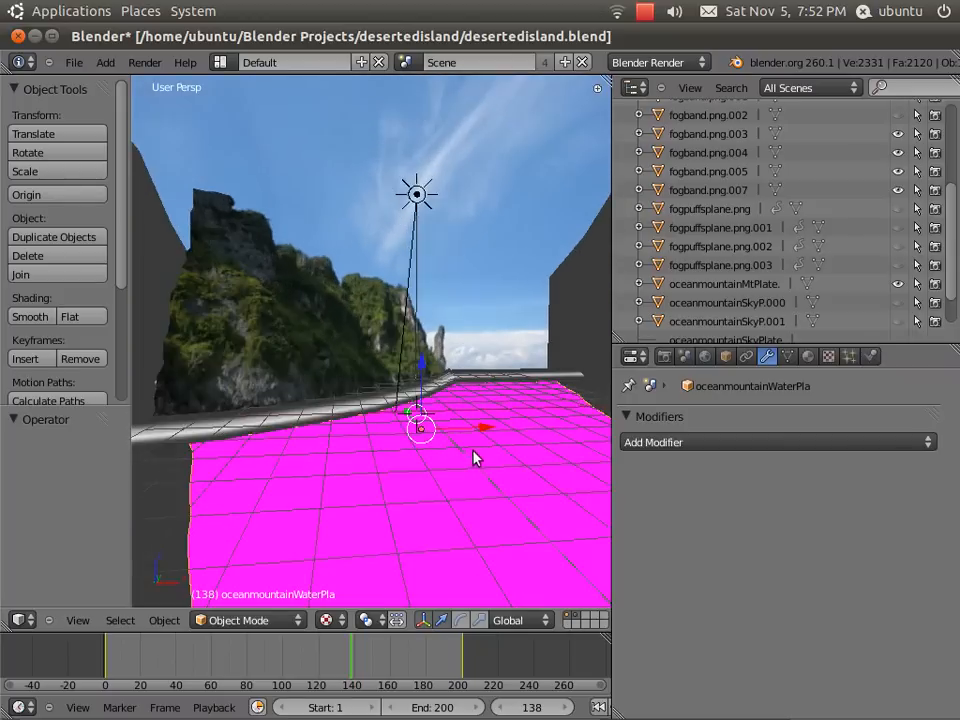
middle_drag(492, 474, 479, 464)
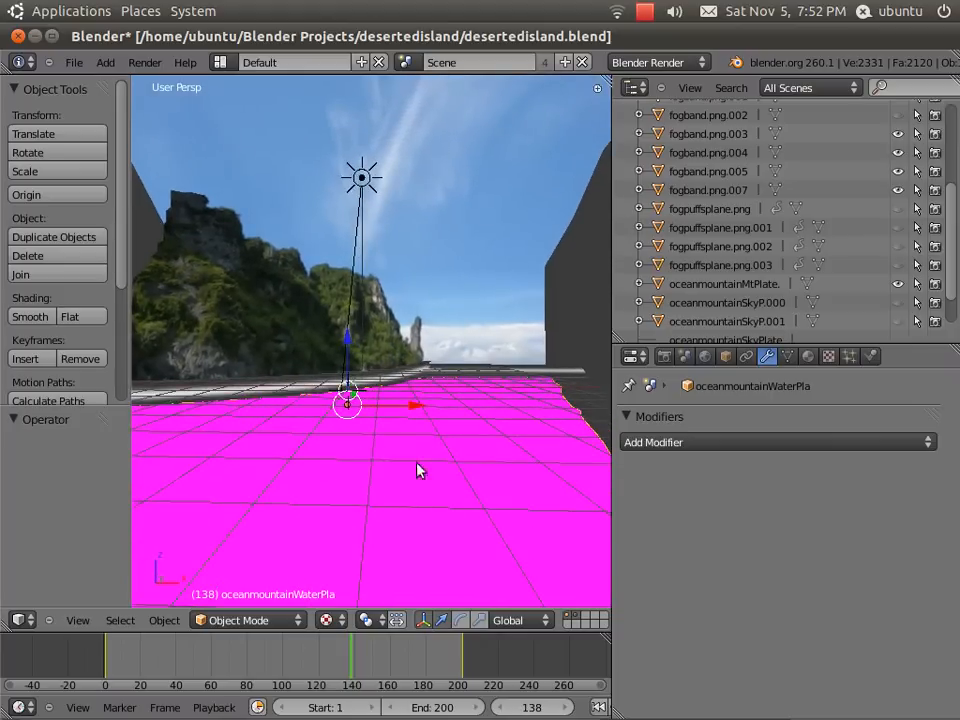
Review the water plane's Clouds texture, including its preview, colors and animated noise size
click(828, 356)
scroll(776, 512, down, 2)
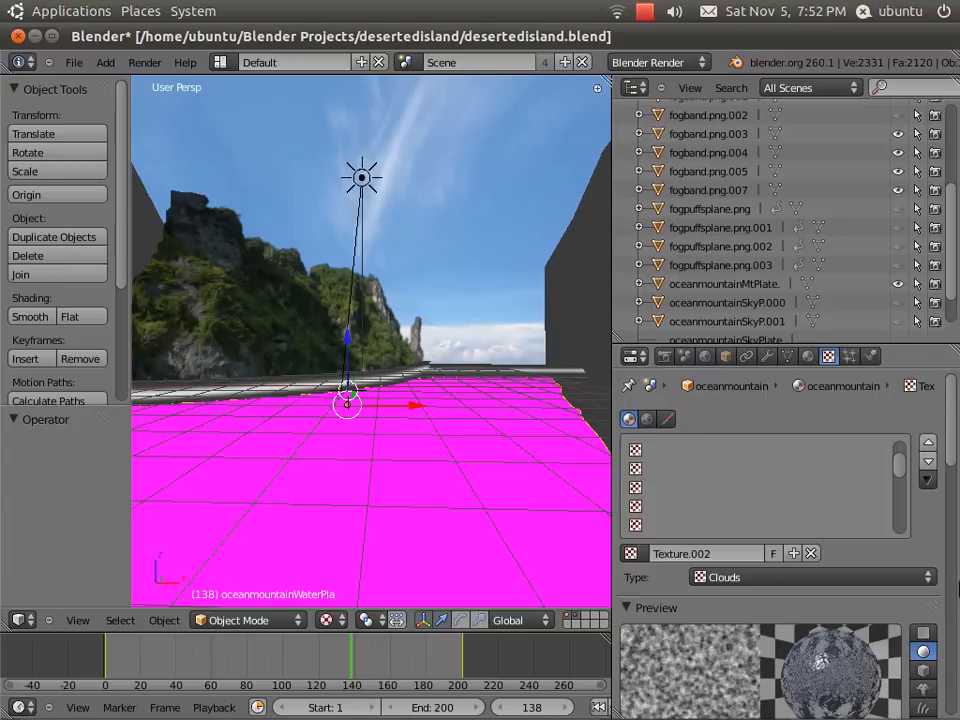
scroll(955, 465, down, 5)
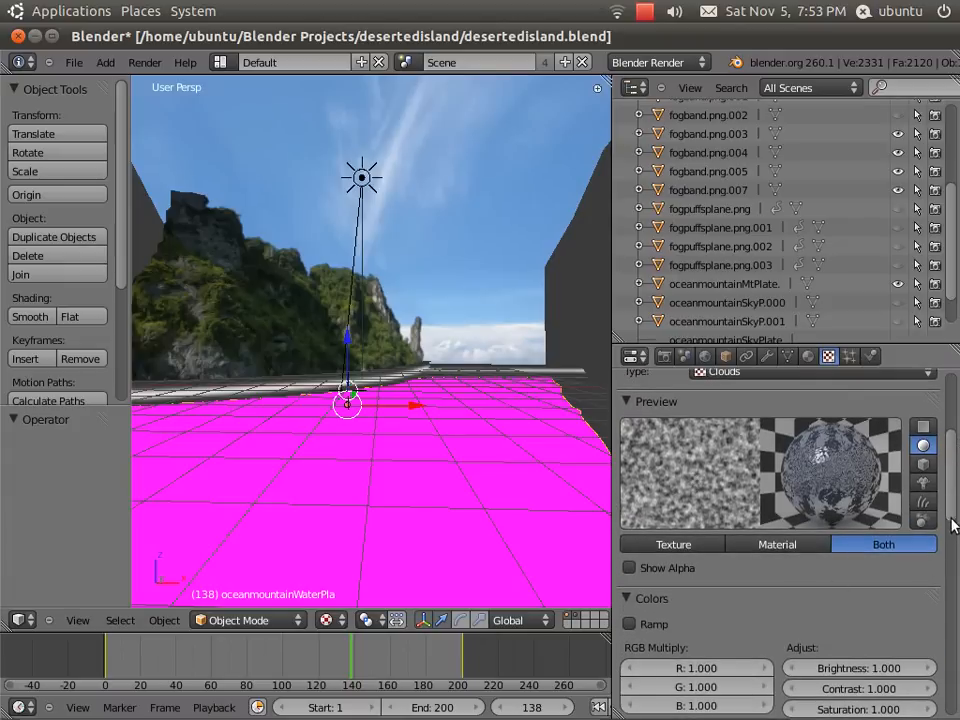
scroll(950, 540, down, 3)
scroll(947, 562, down, 4)
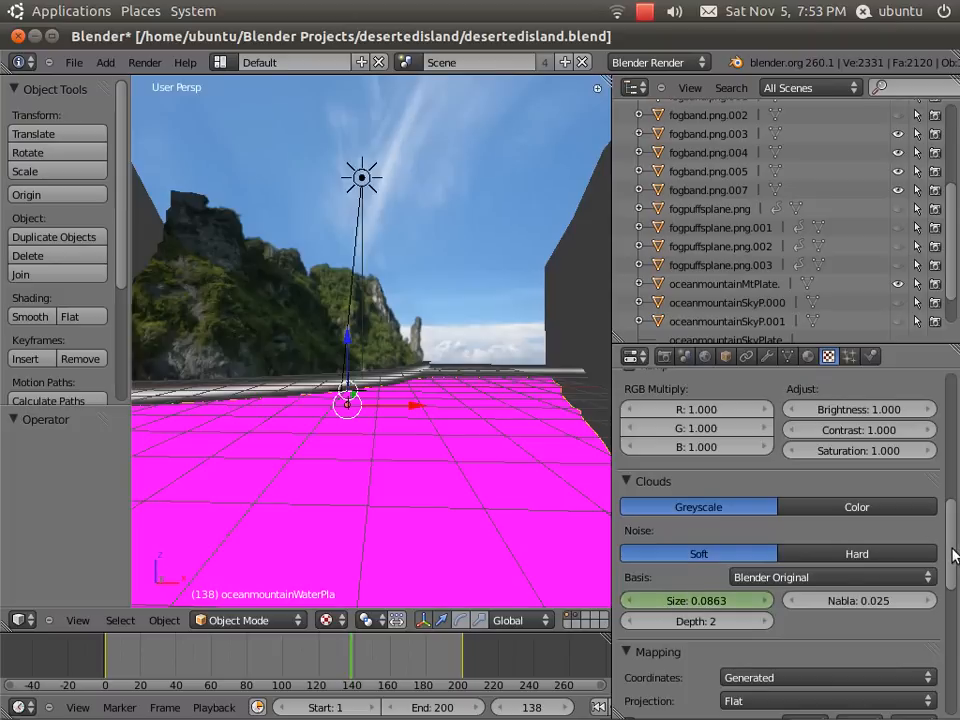
scroll(953, 553, up, 1)
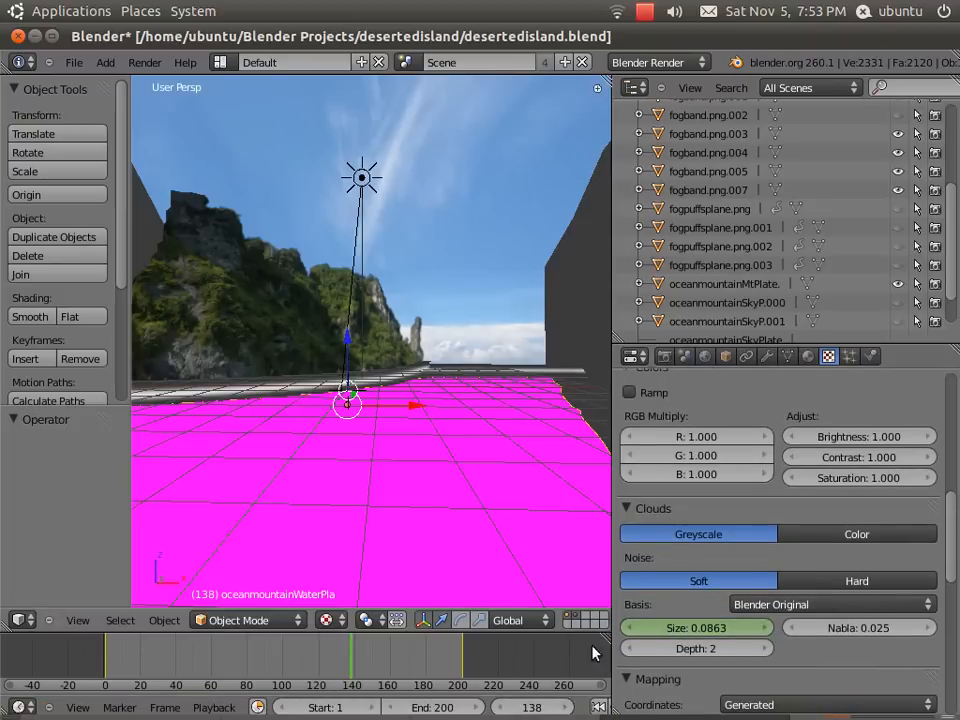
Compare the animated Clouds texture preview at frame 1 and frame 188
click(598, 706)
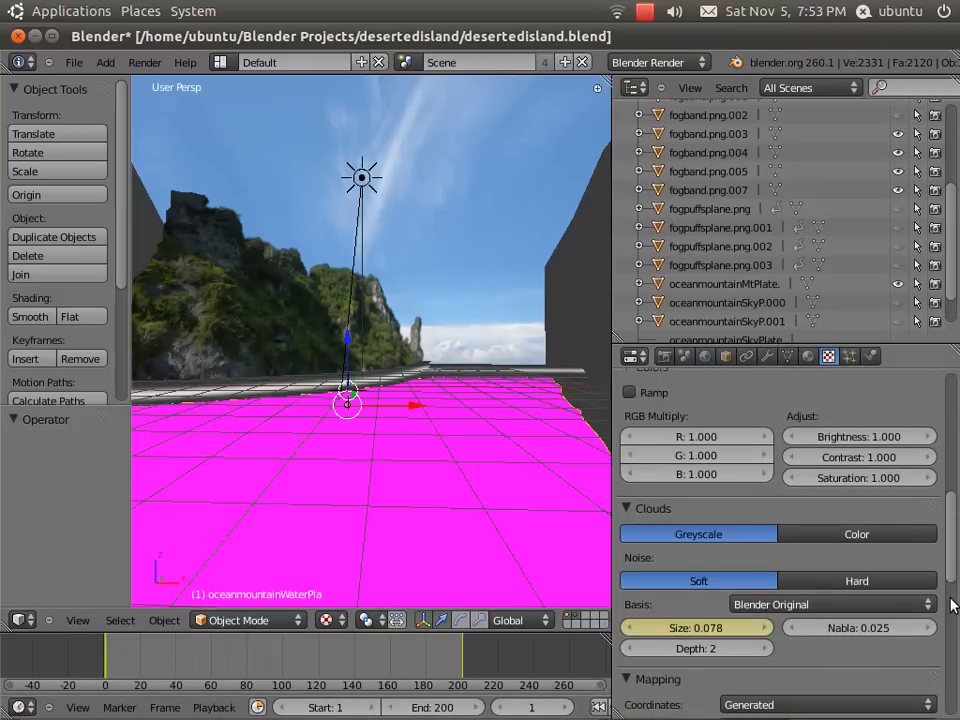
scroll(953, 572, up, 7)
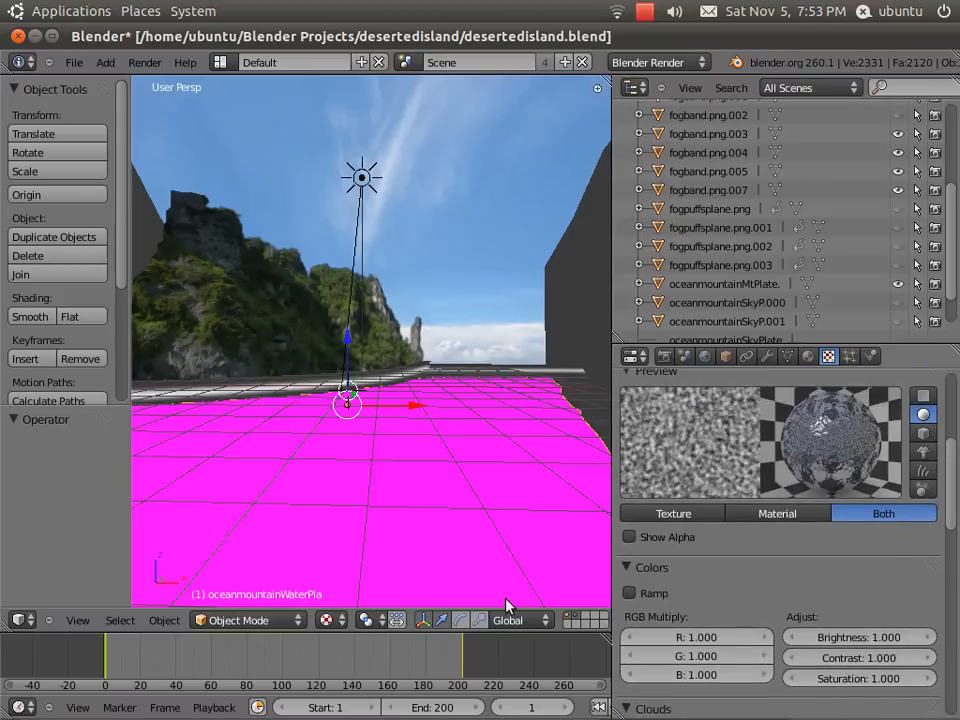
click(441, 654)
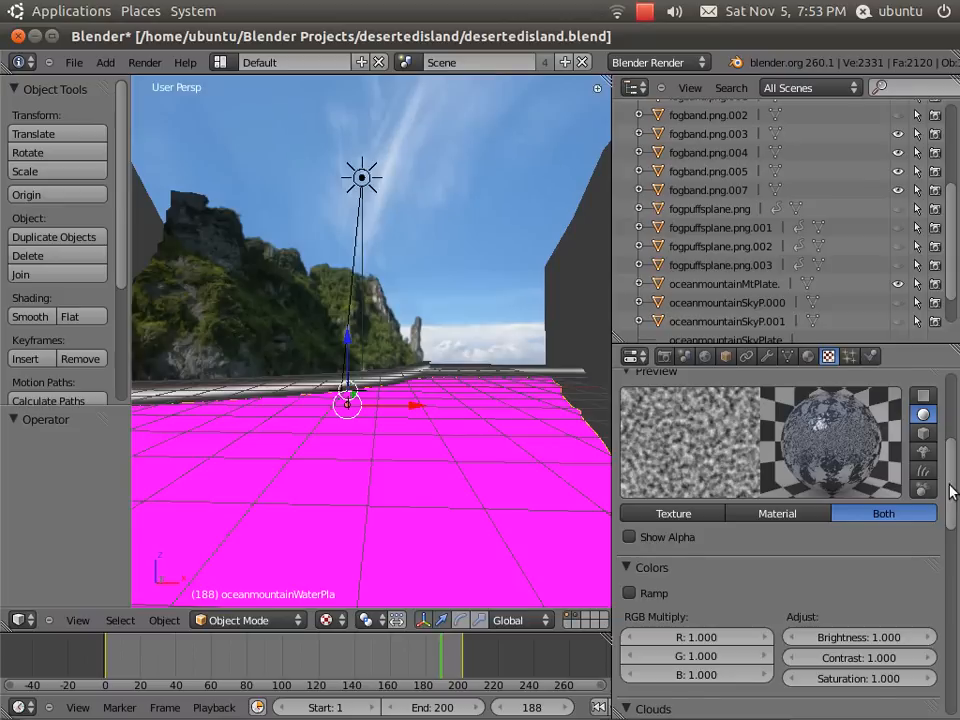
Examine the Clouds texture's mapping and influence settings, including specular intensity and normal
drag(957, 488, 957, 613)
scroll(808, 600, down, 5)
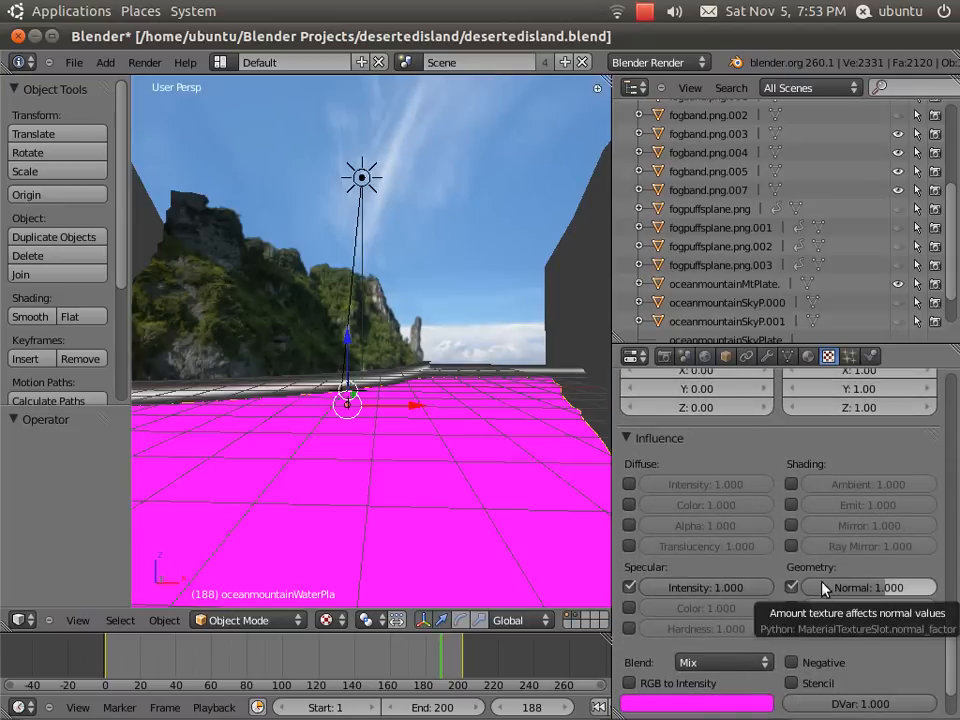
scroll(952, 612, up, 3)
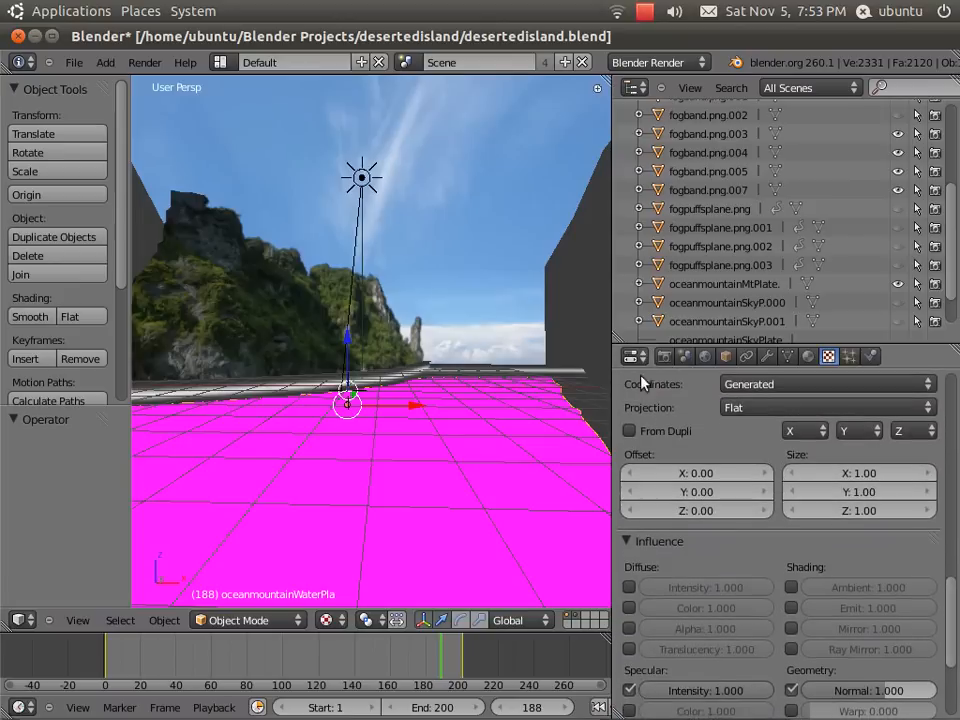
mouse_move(951, 621)
mouse_down()
mouse_move(953, 648)
mouse_move(950, 638)
mouse_up()
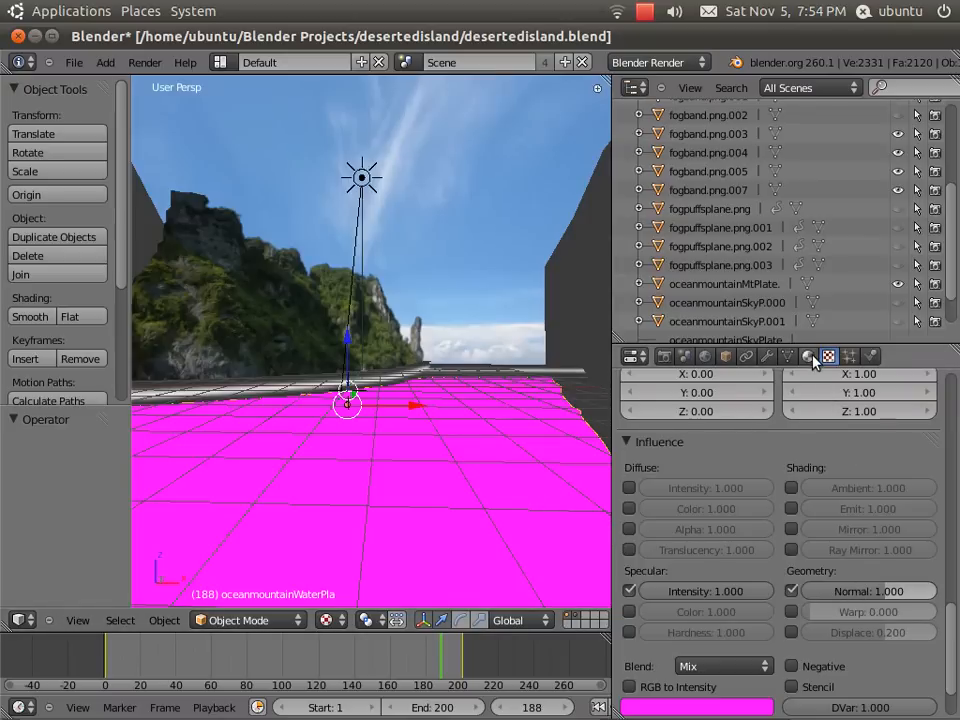
Check the water plane's modifiers, then review its material's diffuse and specular settings
click(767, 356)
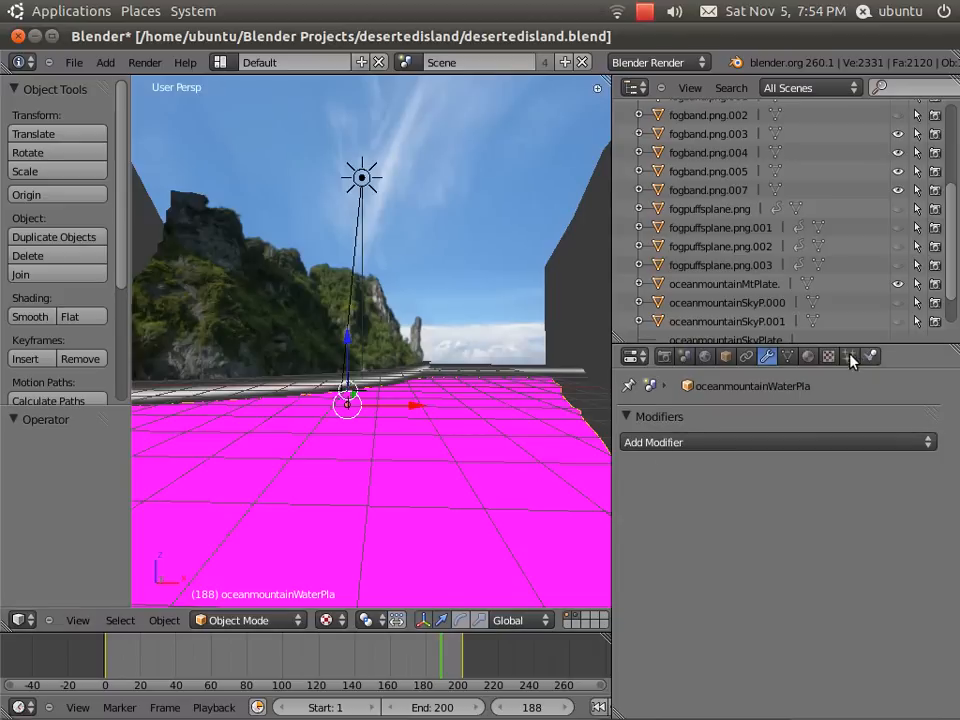
click(808, 357)
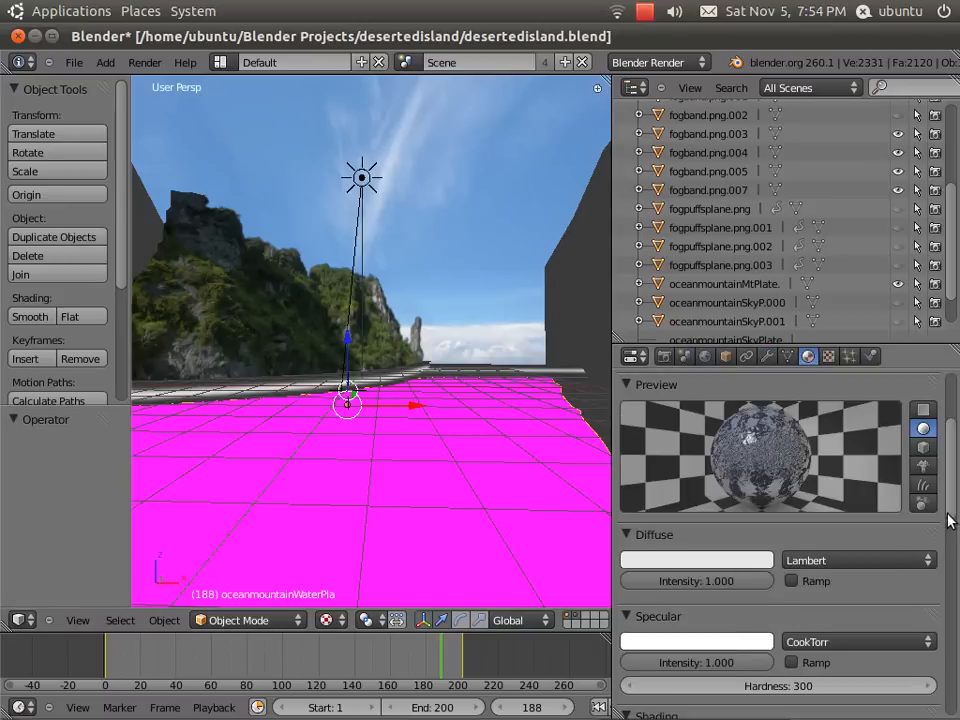
scroll(760, 560, down, 2)
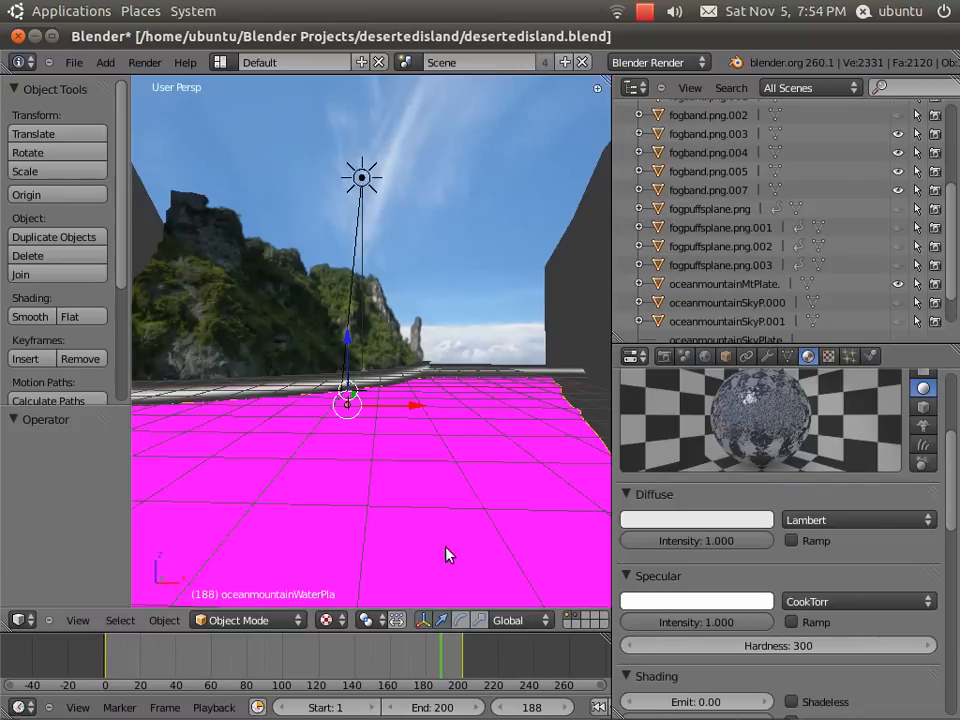
Examine the fog bands along the shoreline where the mountain meets the water plane from several angles
middle_drag(446, 547, 437, 514)
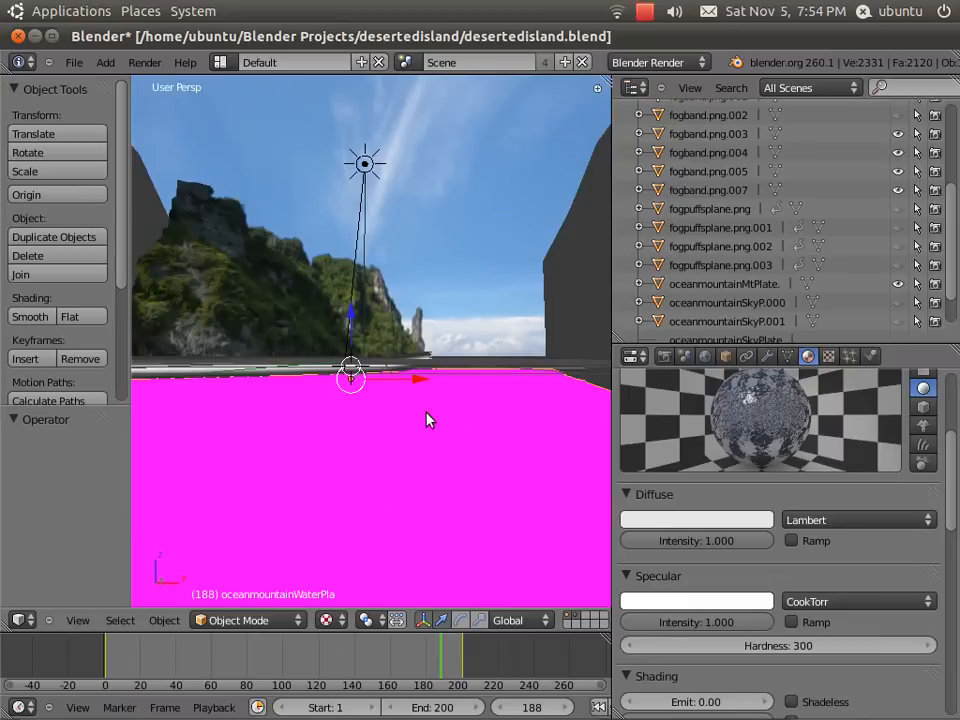
scroll(422, 429, down, 5)
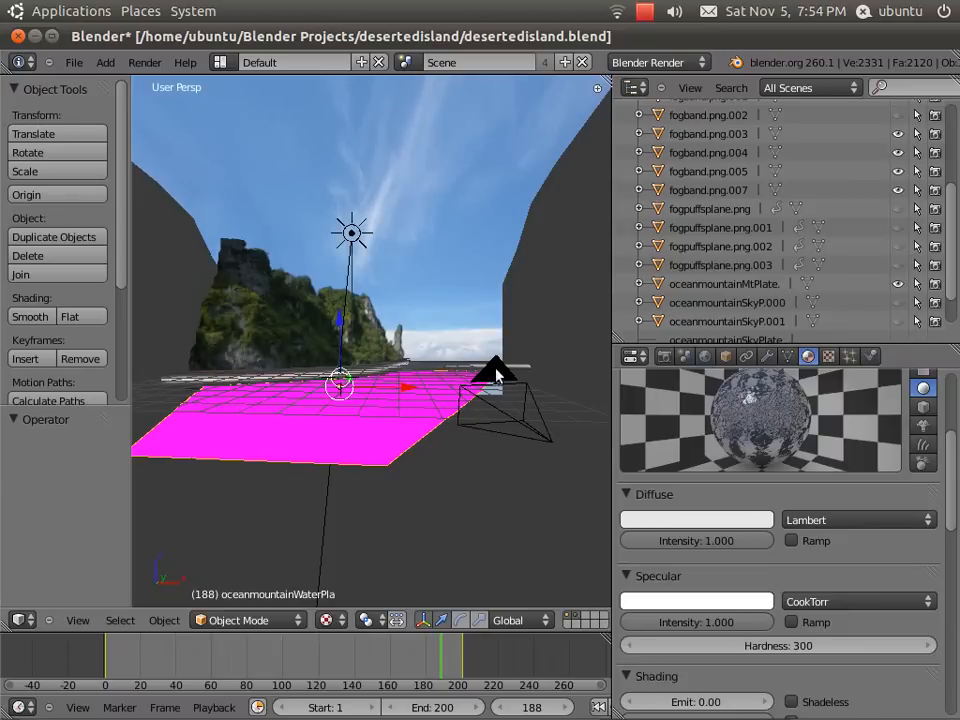
scroll(435, 403, up, 5)
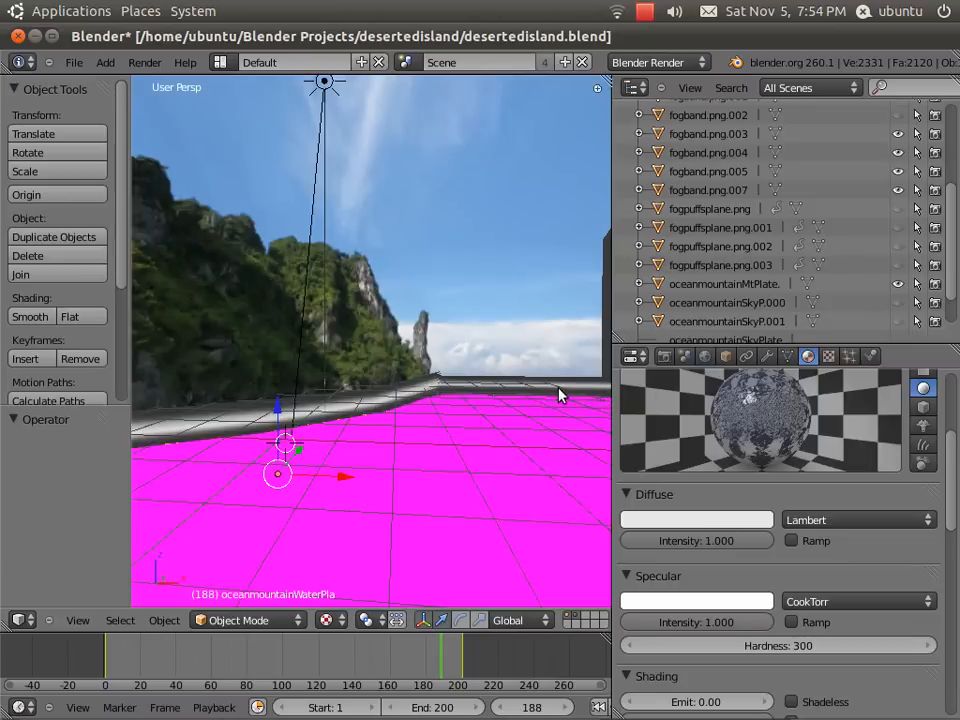
middle_drag(394, 430, 426, 376)
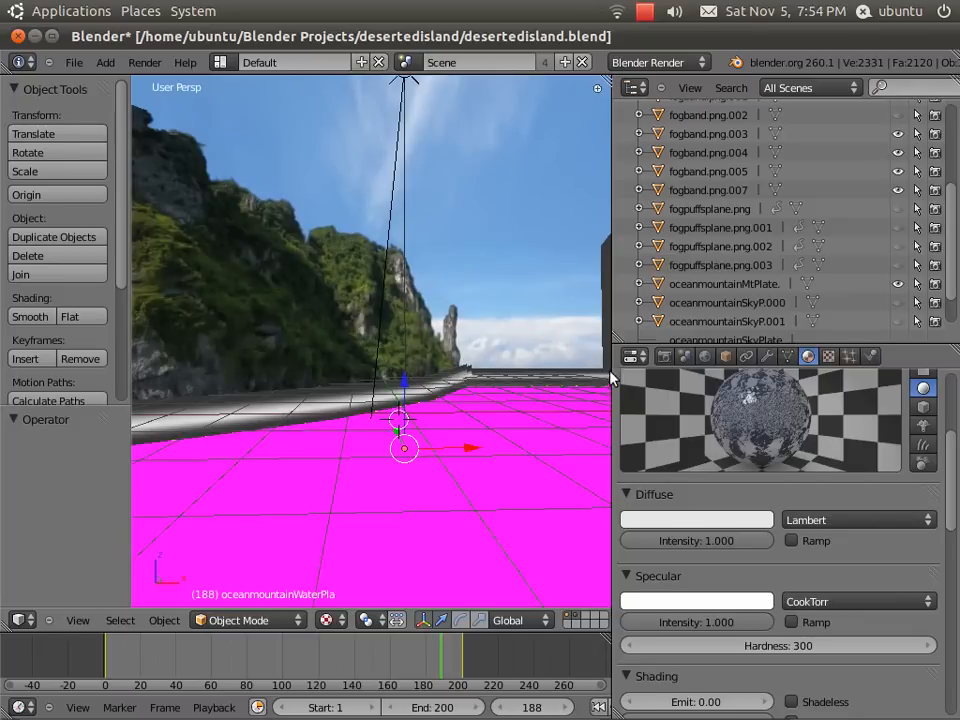
middle_drag(352, 497, 426, 490)
click(376, 460)
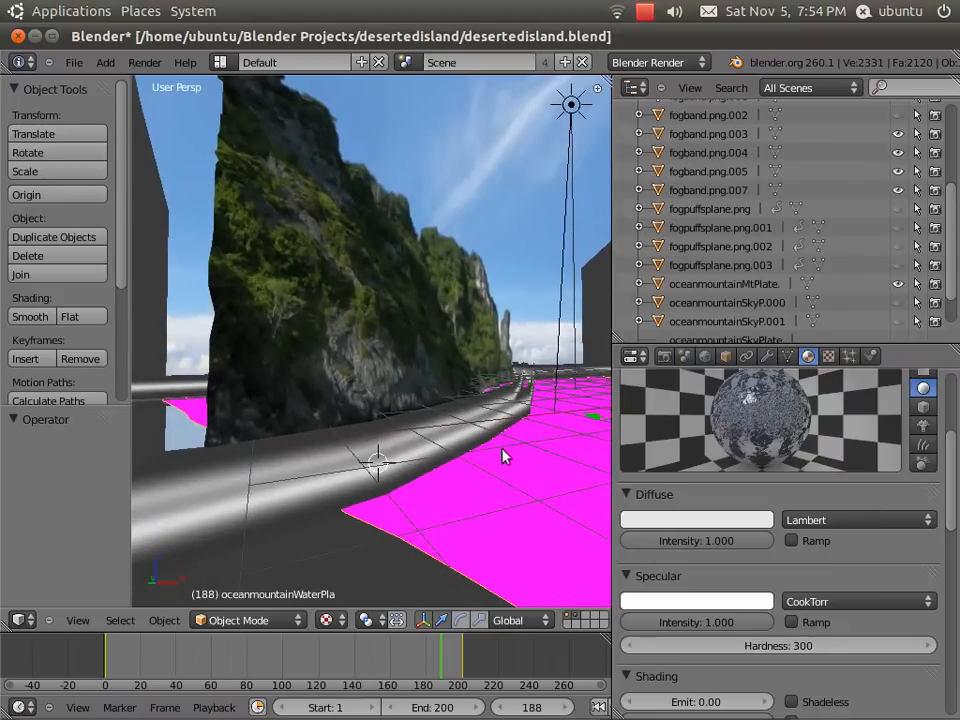
middle_drag(503, 456, 531, 598)
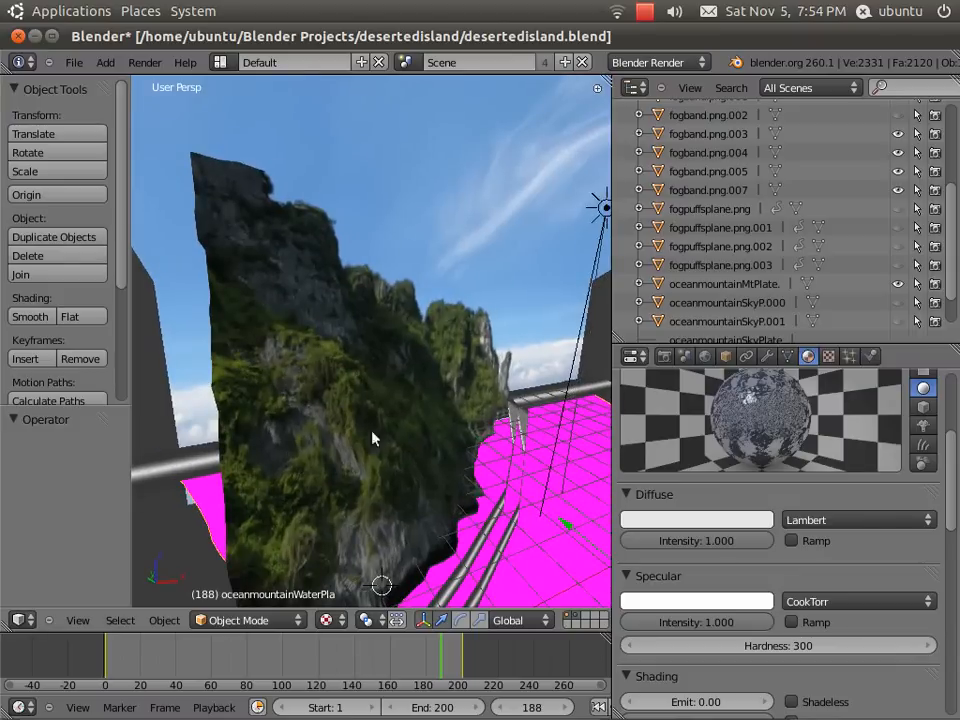
middle_drag(579, 508, 455, 485)
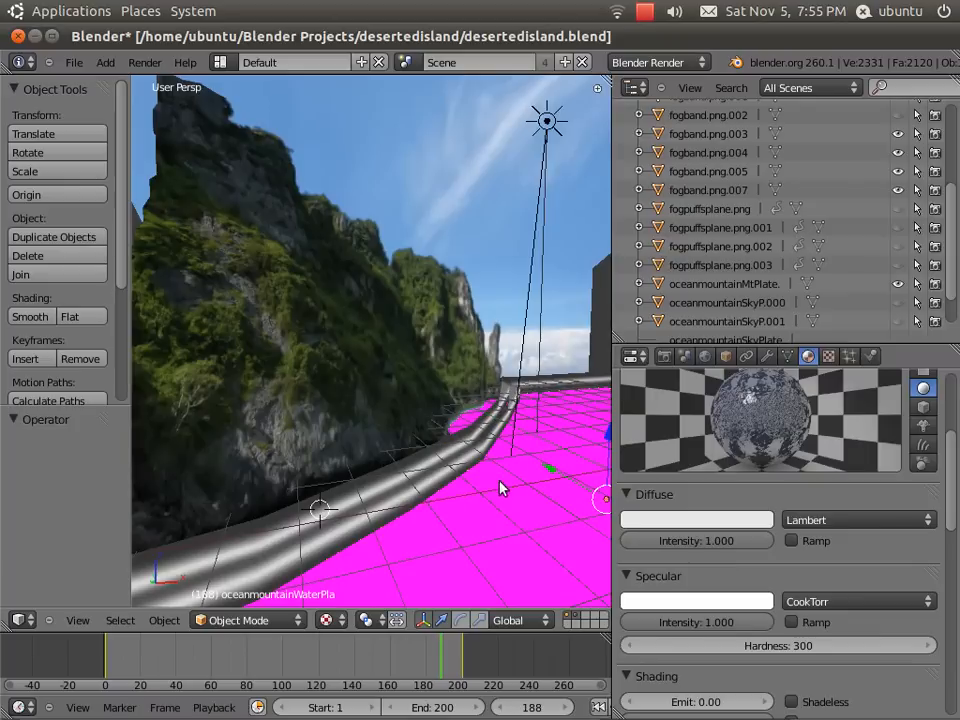
Switch the 3D view to the scene camera and fit the whole camera frame in view
click(77, 620)
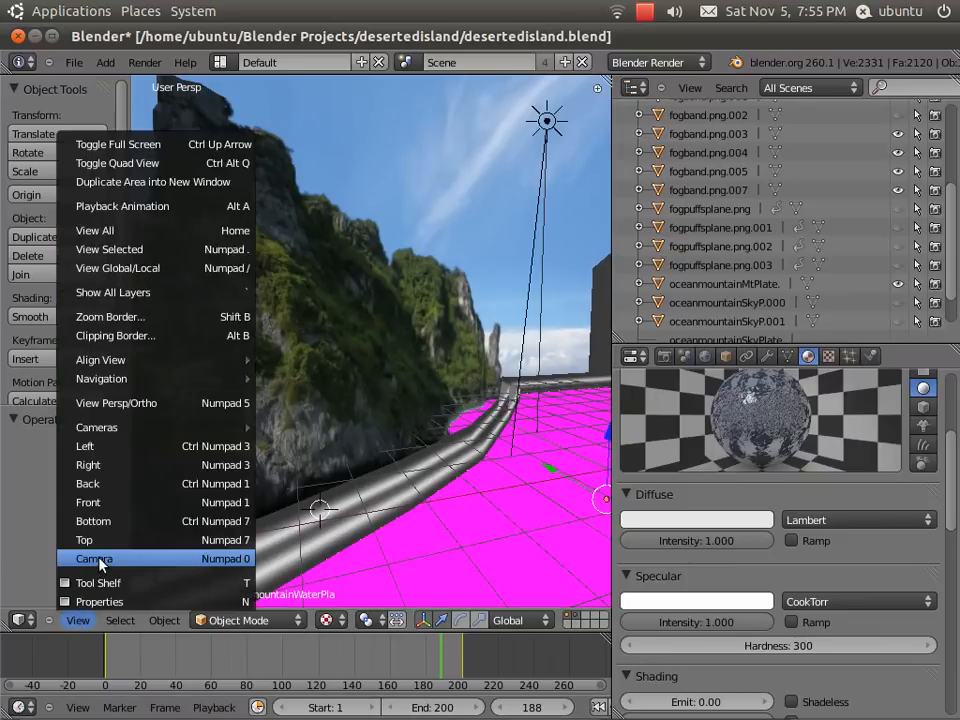
click(99, 561)
key(Home)
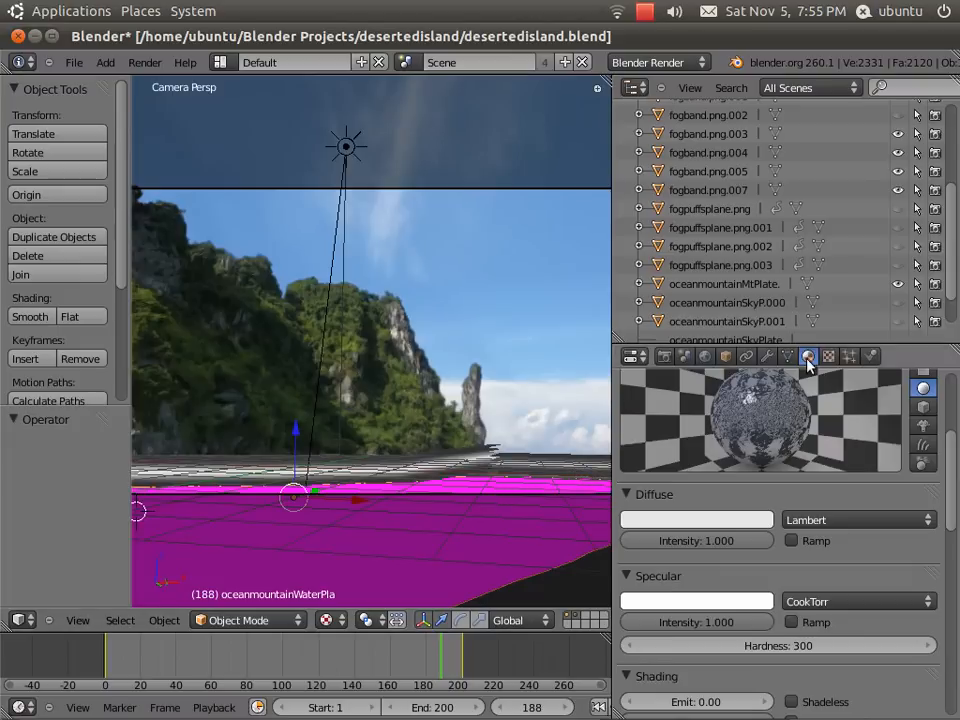
scroll(531, 476, down, 1)
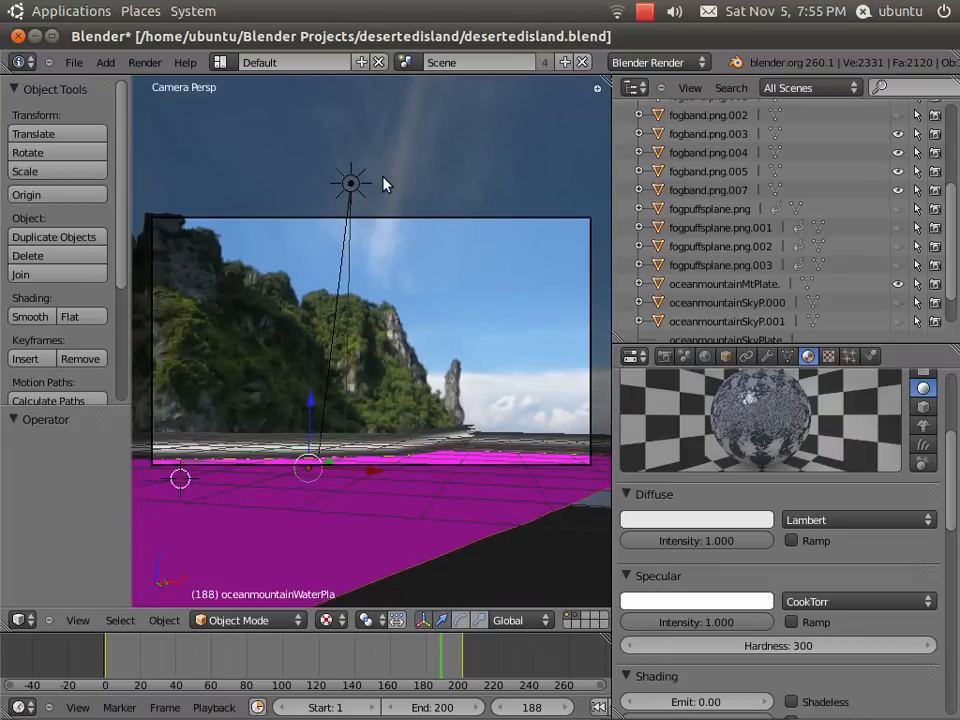
Switch to the desktop, open dirtwo.avi in the movie player and scrub through the finished shot
click(18, 35)
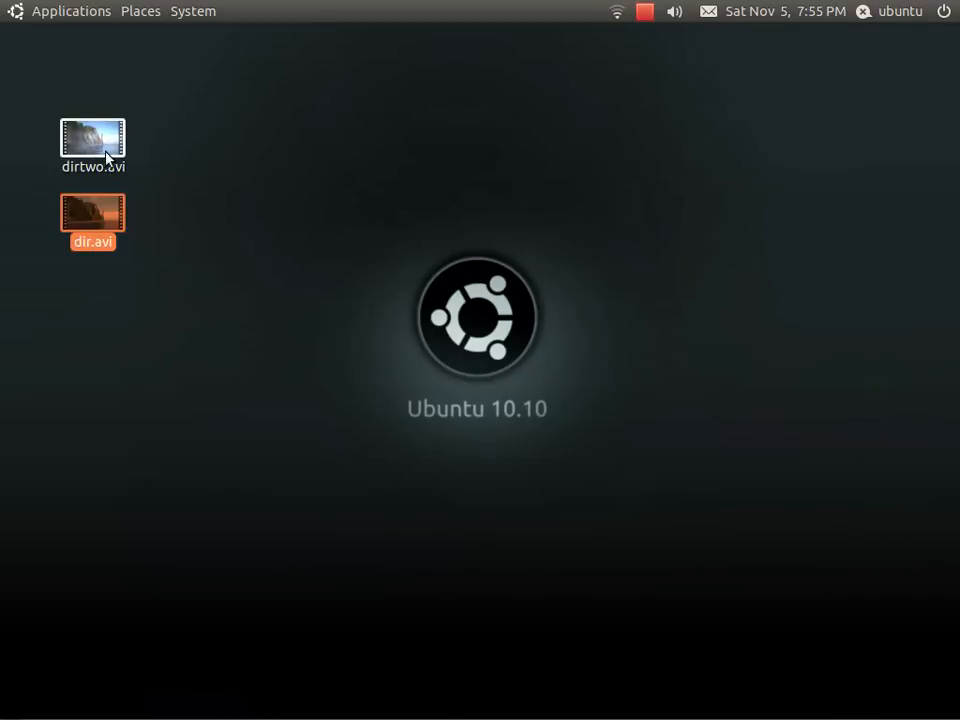
double_click(95, 140)
mouse_move(714, 716)
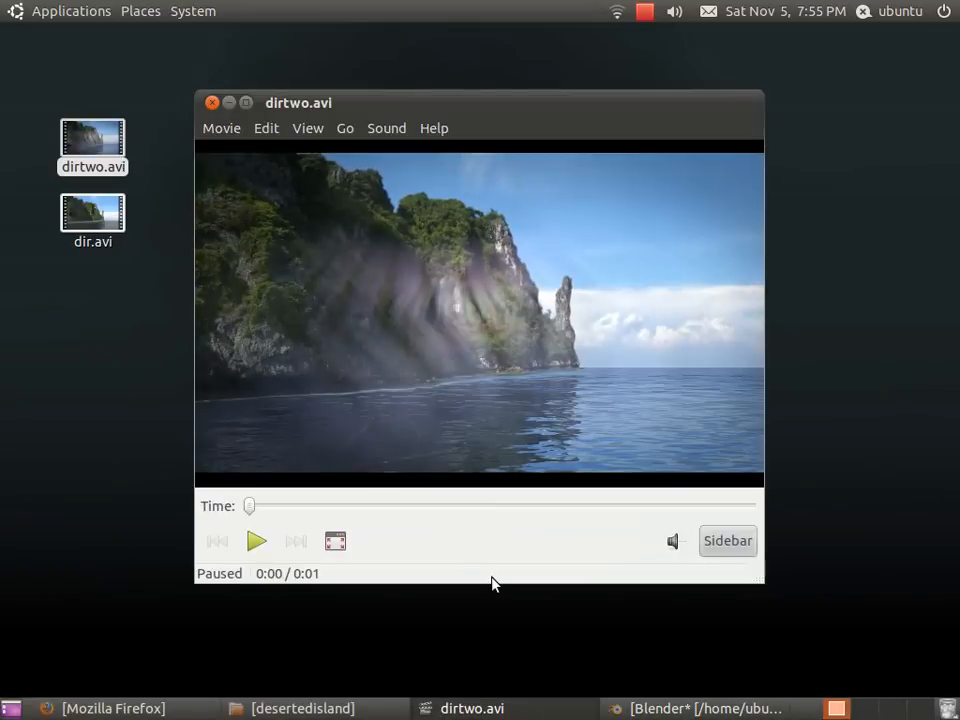
drag(250, 506, 483, 508)
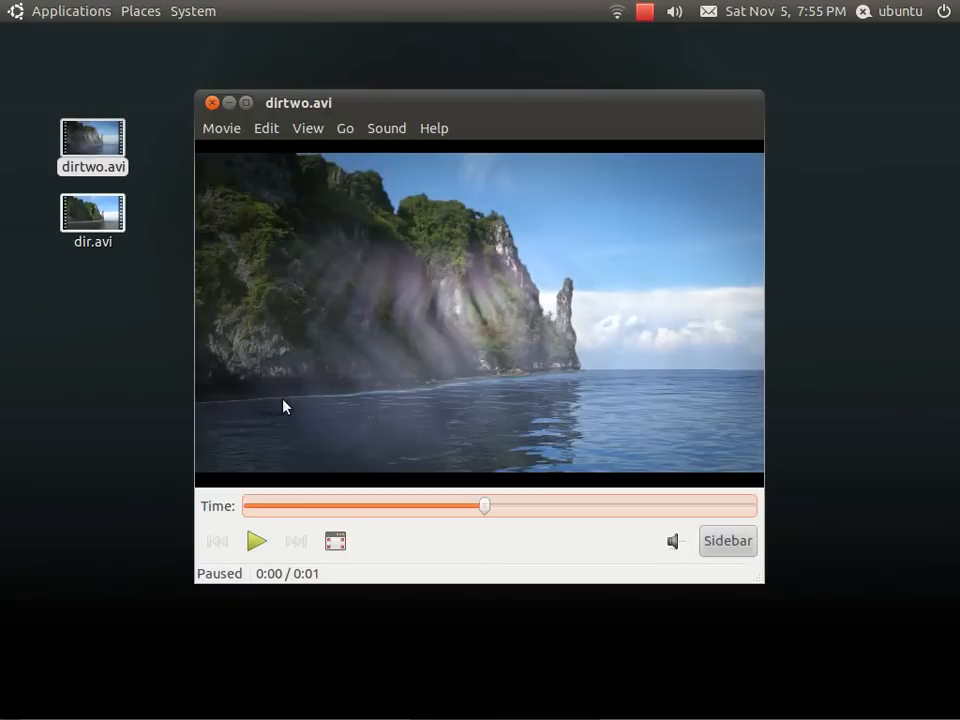
drag(495, 508, 466, 516)
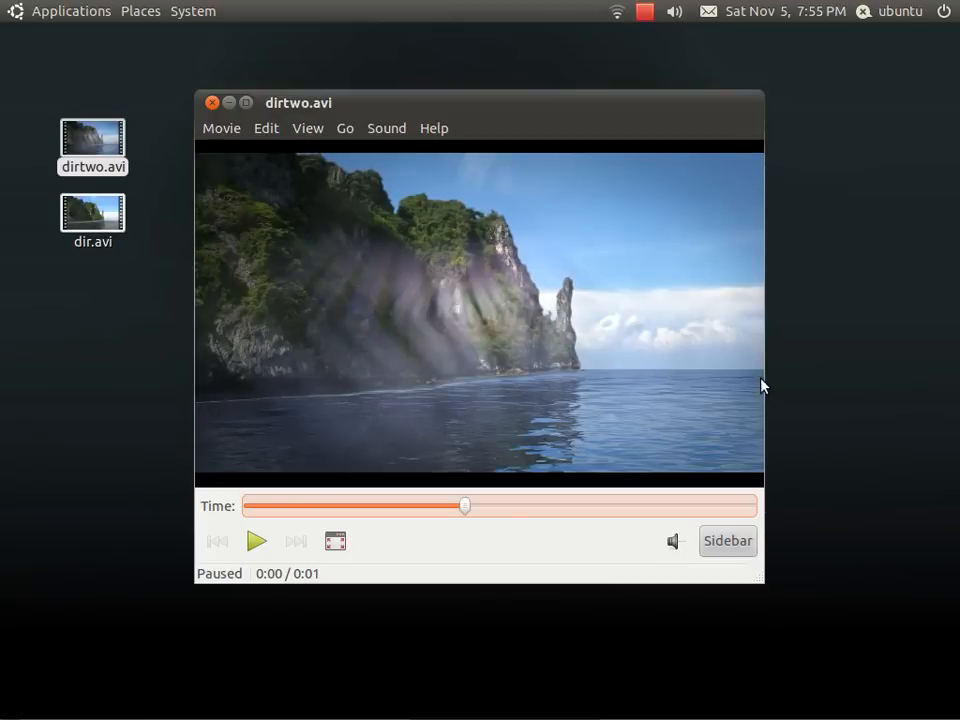
drag(465, 510, 183, 512)
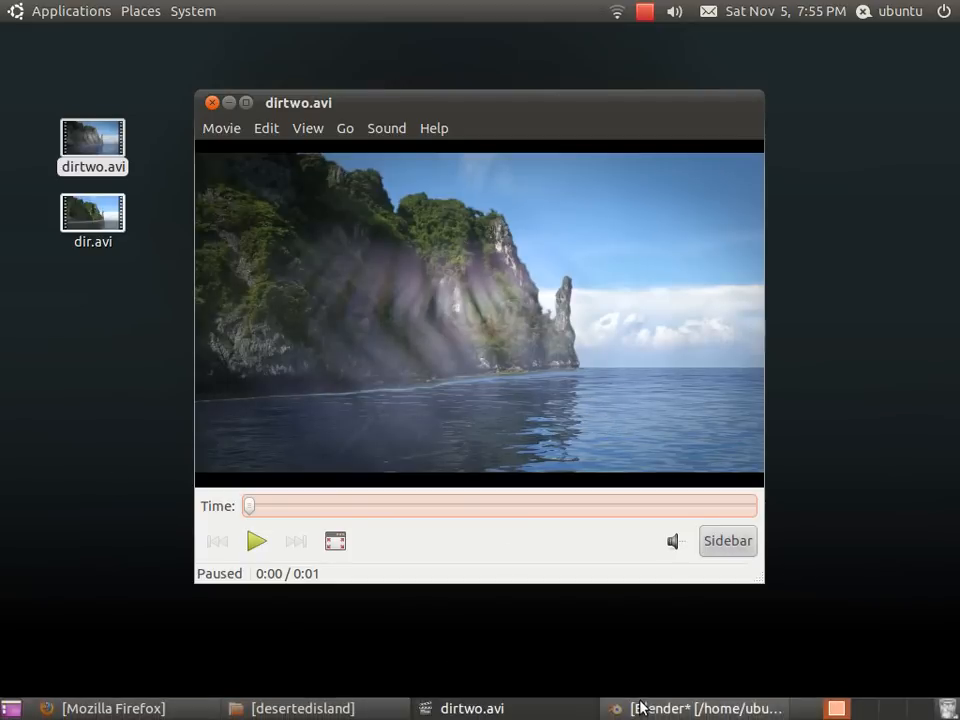
Switch back to Blender and open the recent file desertedislandTWO.blend
click(642, 708)
click(74, 62)
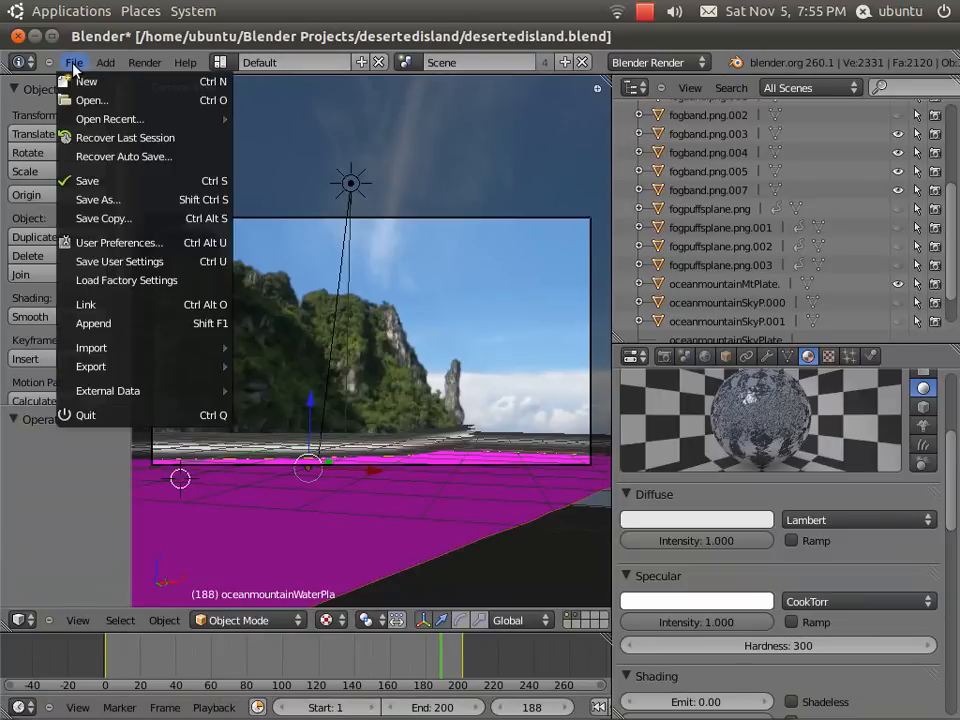
mouse_move(200, 119)
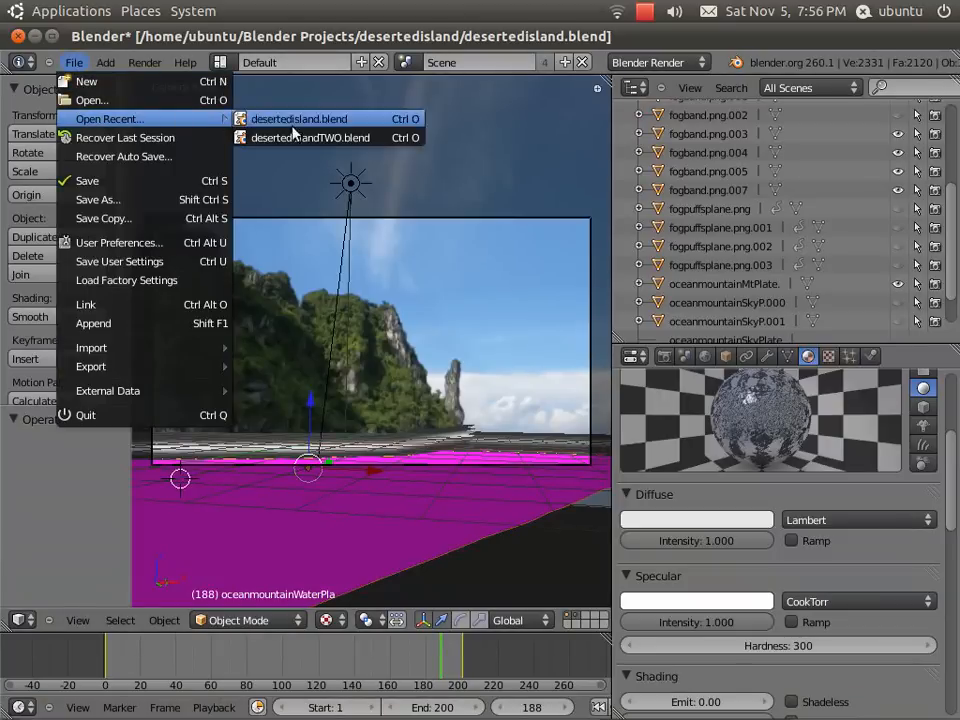
click(275, 139)
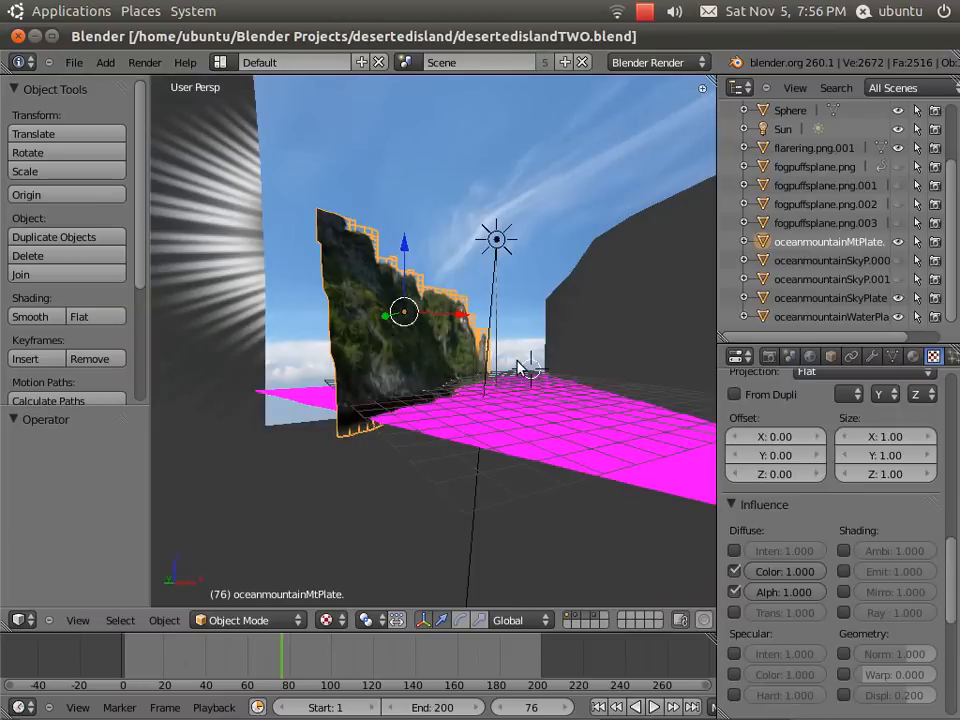
Examine the layout of the mountain, sky, water and flare ring planes from several angles
middle_drag(545, 371, 523, 386)
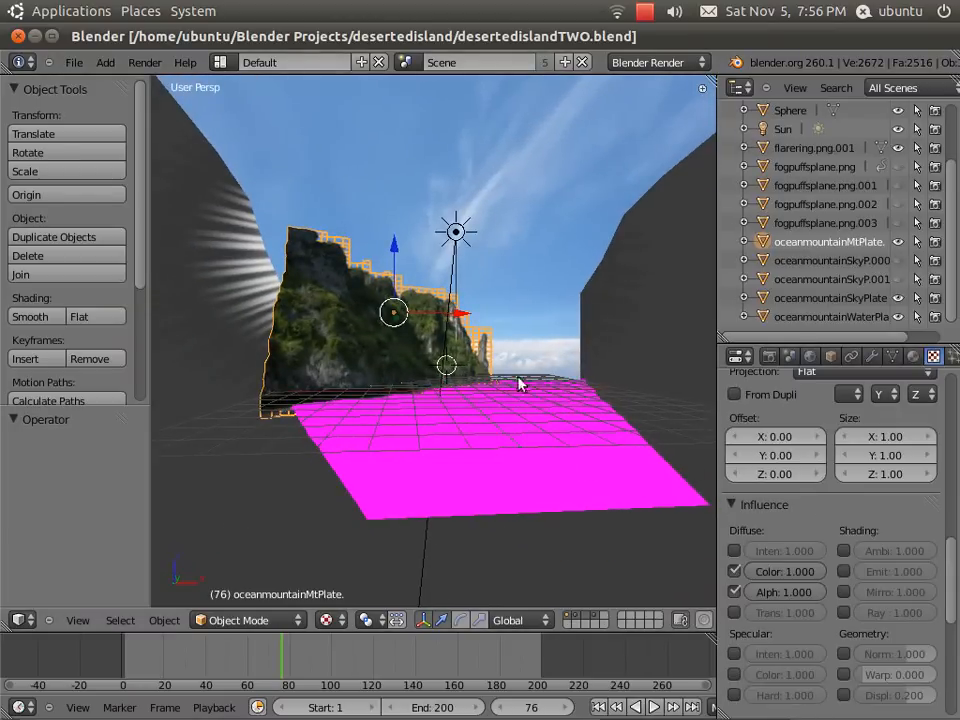
middle_drag(594, 341, 540, 358)
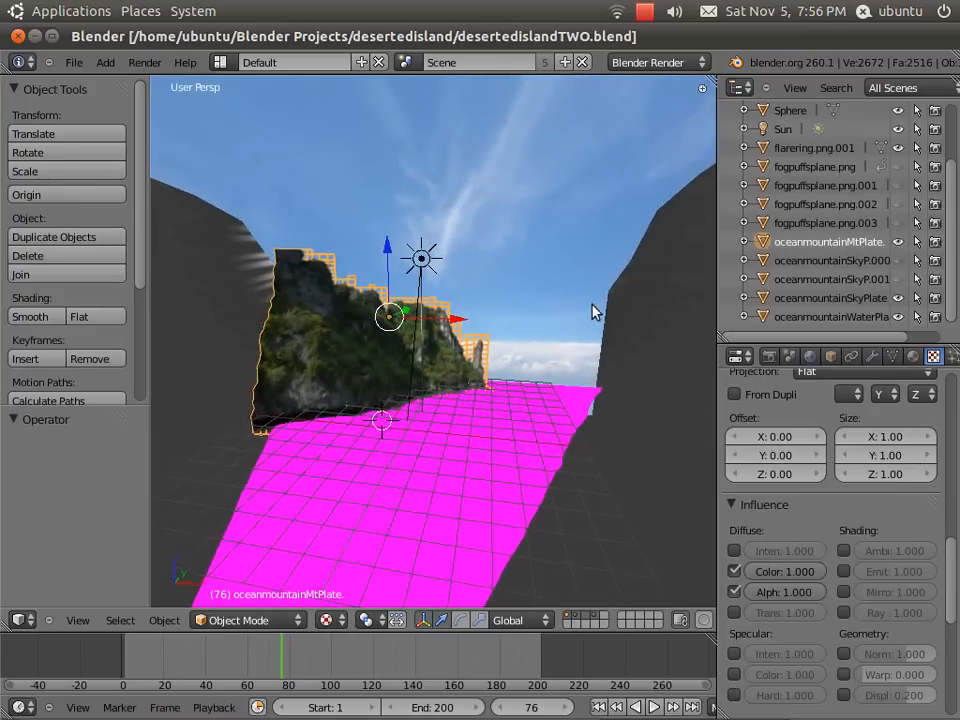
middle_drag(594, 311, 652, 322)
scroll(362, 242, down, 3)
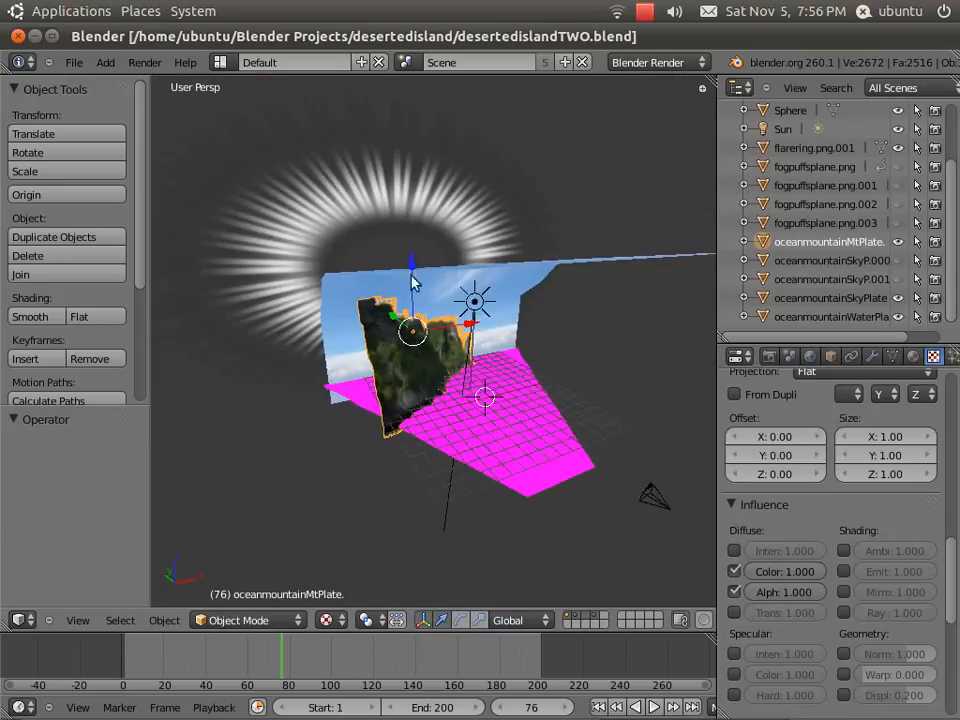
middle_drag(583, 356, 527, 334)
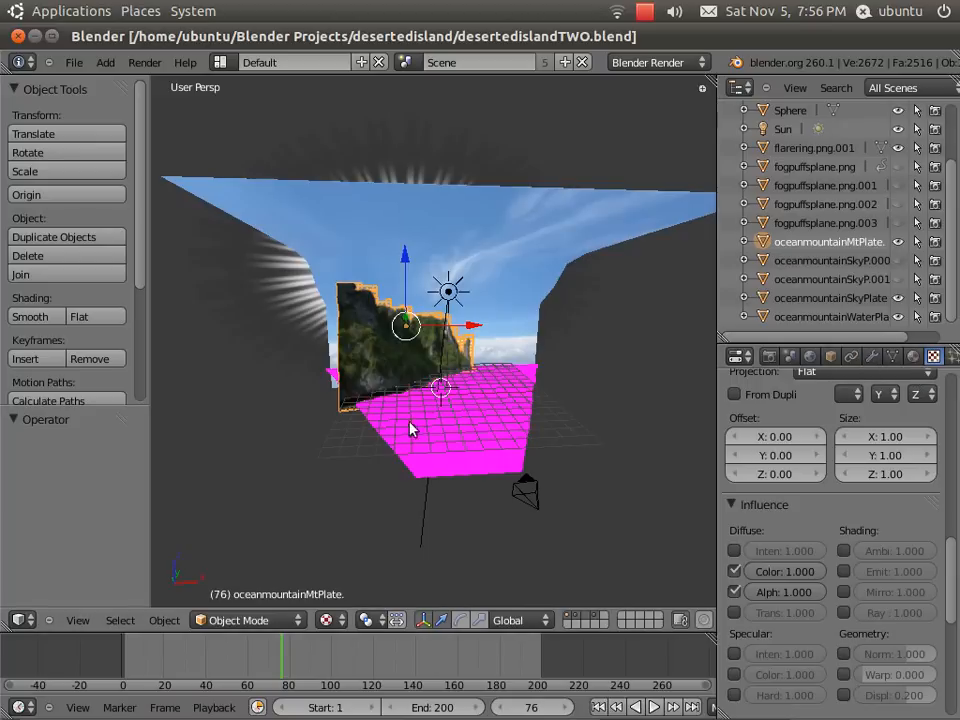
Try the Halo type on the mountain plate's material and review its halo and flare options
click(810, 357)
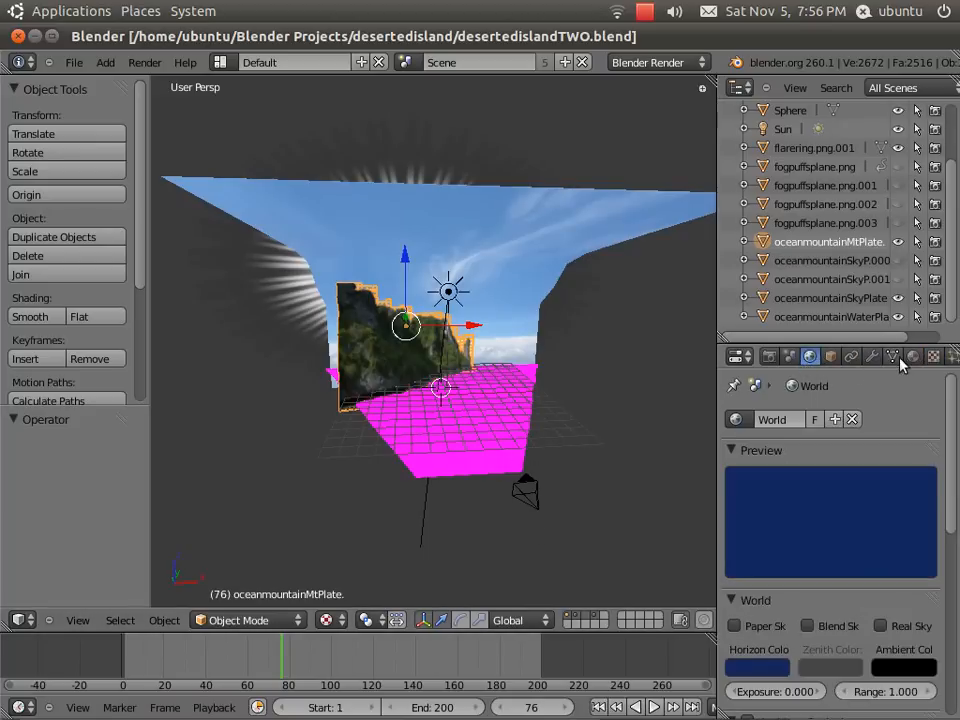
click(912, 357)
scroll(955, 430, down, 5)
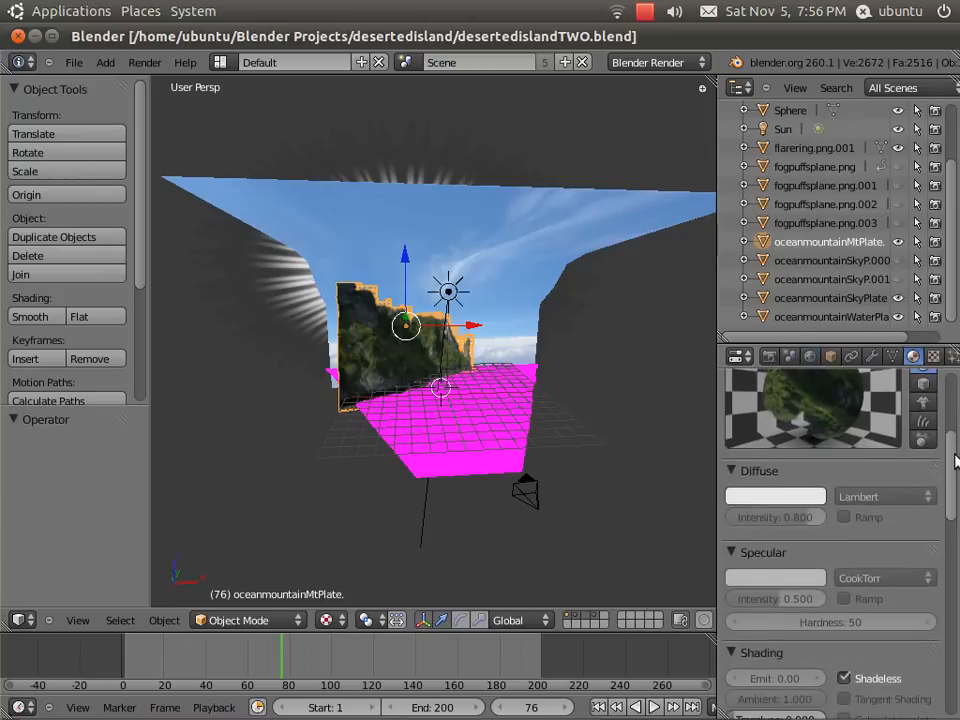
scroll(950, 440, up, 2)
click(909, 395)
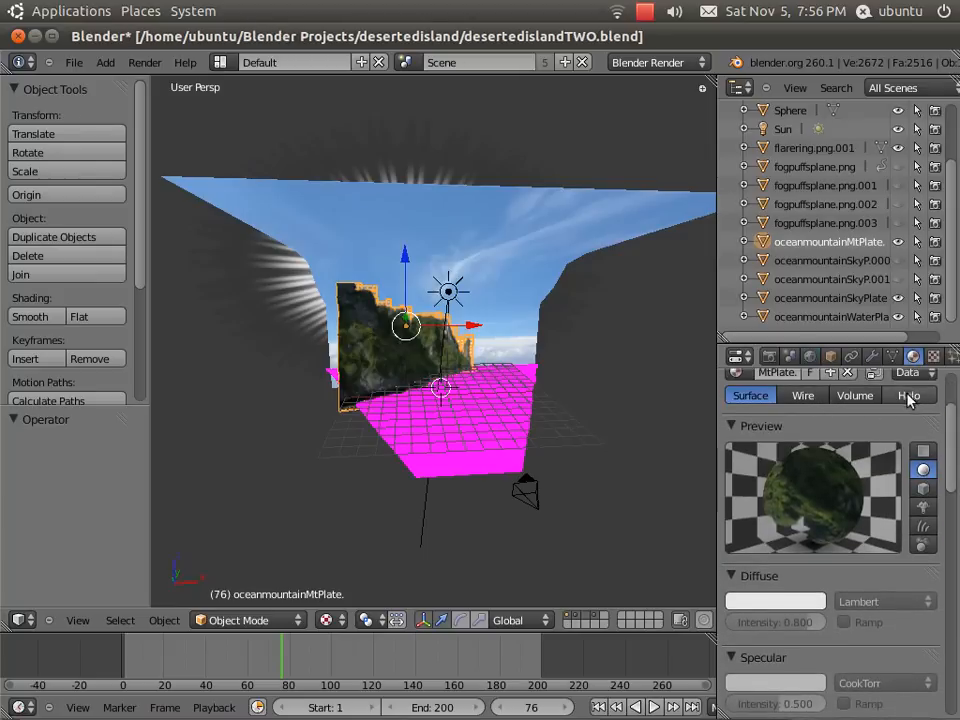
scroll(955, 480, down, 1)
scroll(955, 485, down, 5)
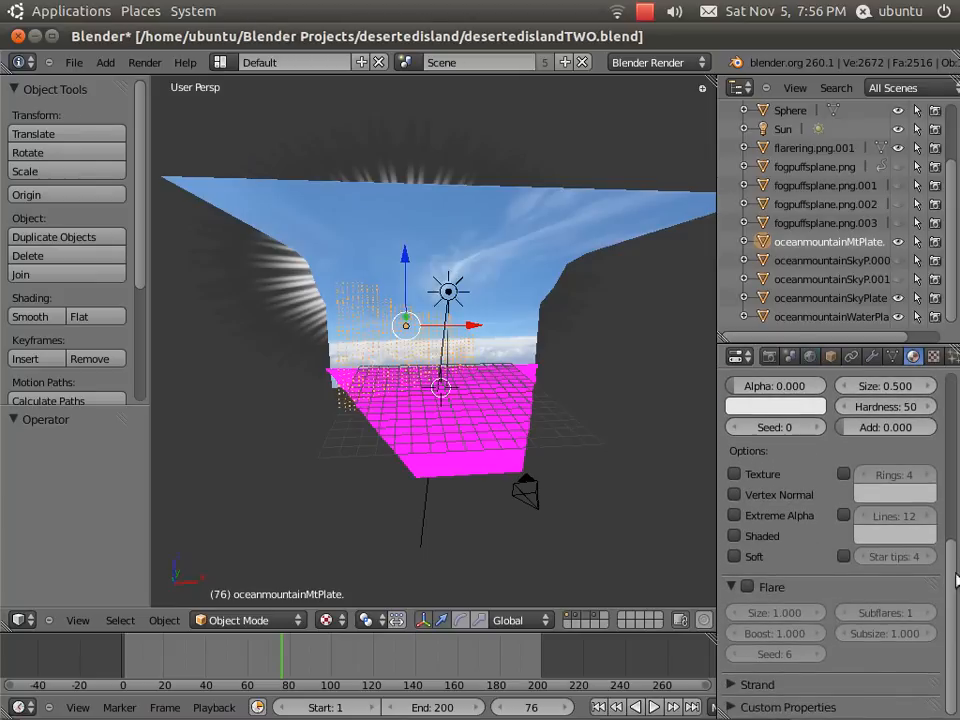
Try the halo material's Flare option, turn it off and return the mountain plate's material to Surface
click(746, 587)
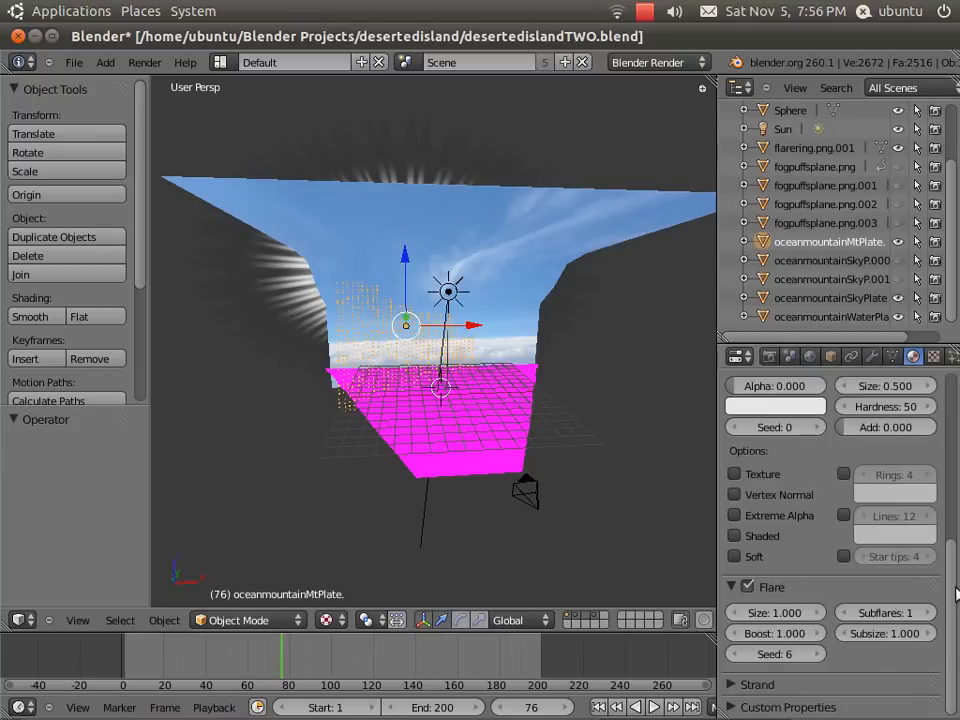
scroll(940, 550, up, 3)
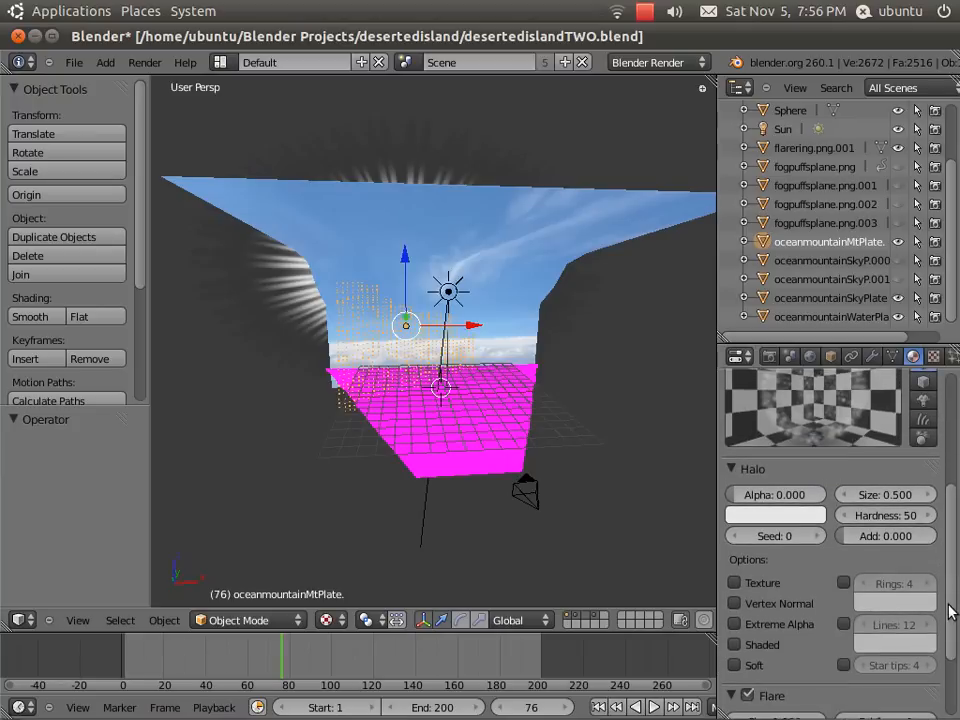
scroll(949, 620, down, 2)
click(746, 660)
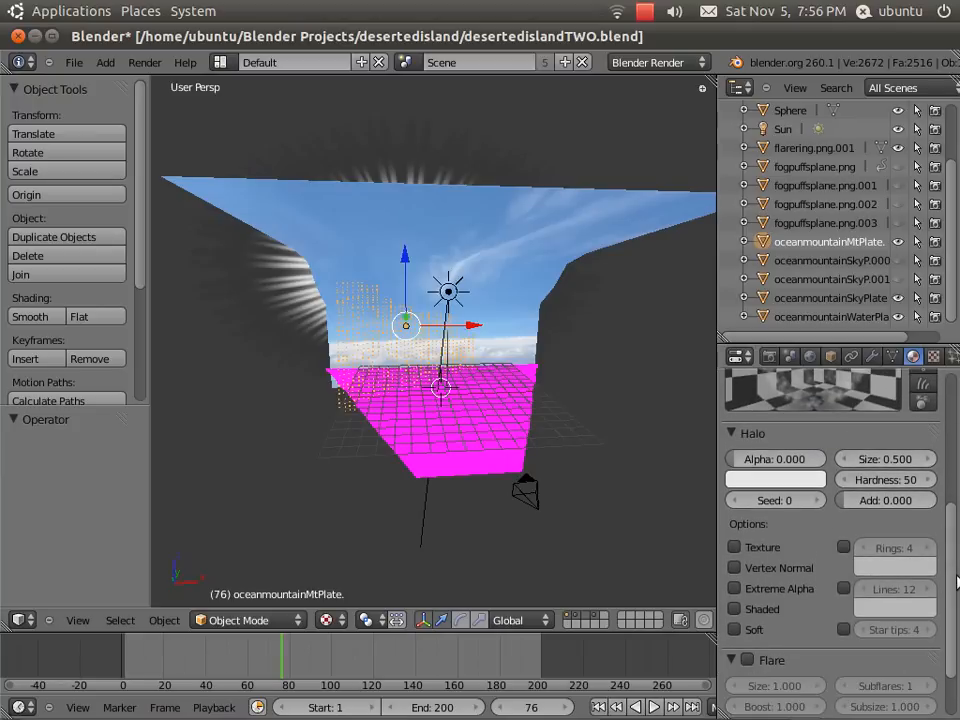
scroll(955, 625, down, 3)
scroll(945, 600, up, 10)
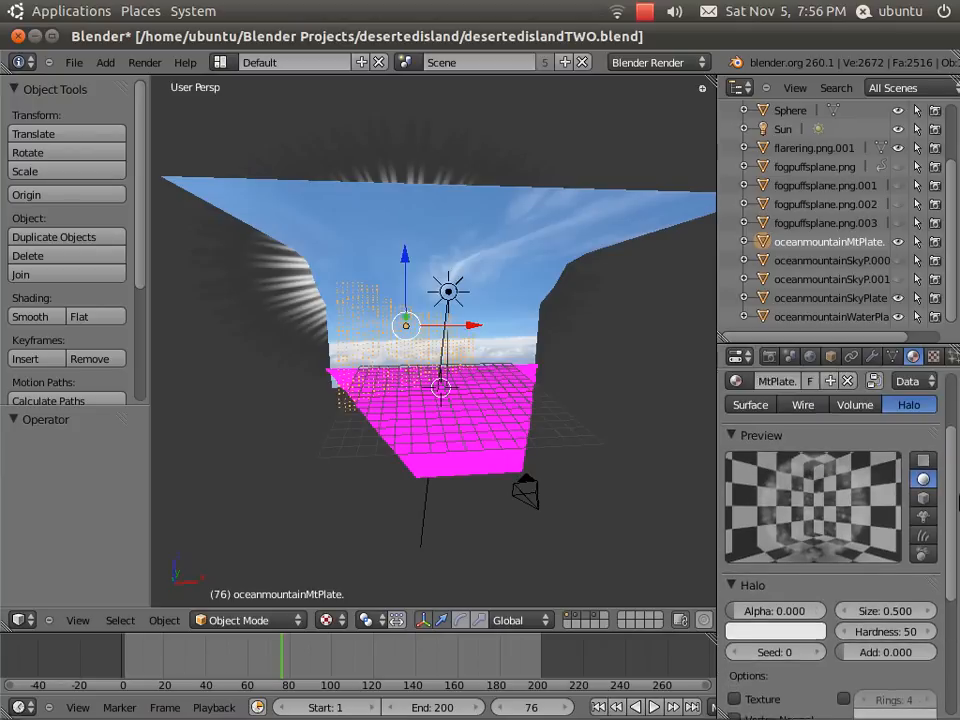
click(763, 436)
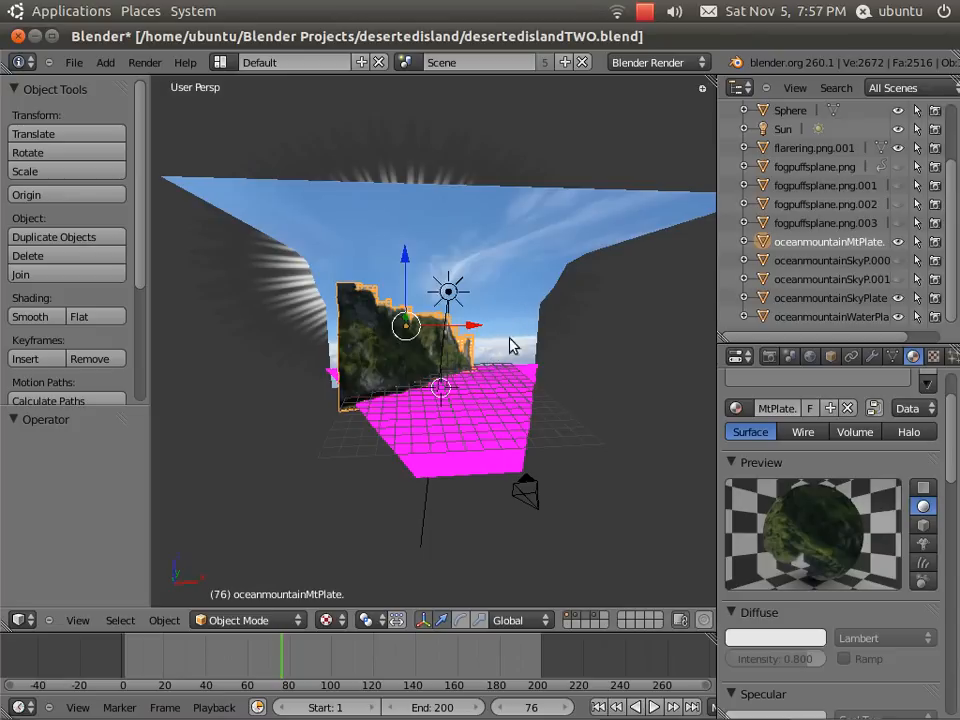
Inspect the scene around the mountain plate and sun lamp, from close up and from behind the camera
middle_drag(582, 403, 531, 456)
scroll(504, 426, up, 2)
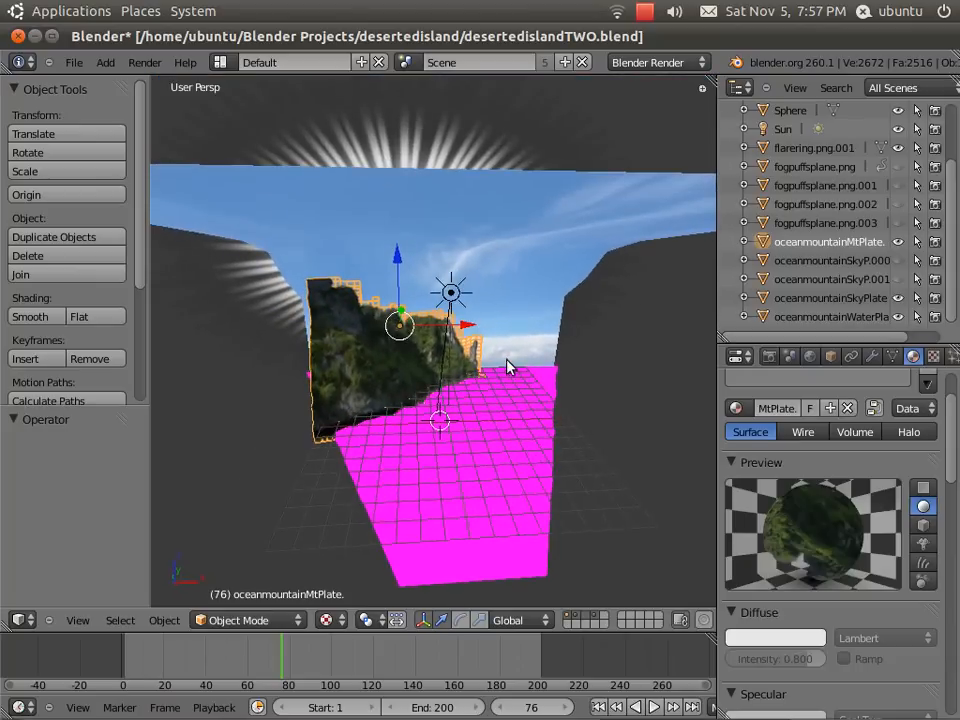
scroll(500, 368, up, 6)
middle_drag(399, 245, 390, 216)
middle_drag(548, 392, 495, 336)
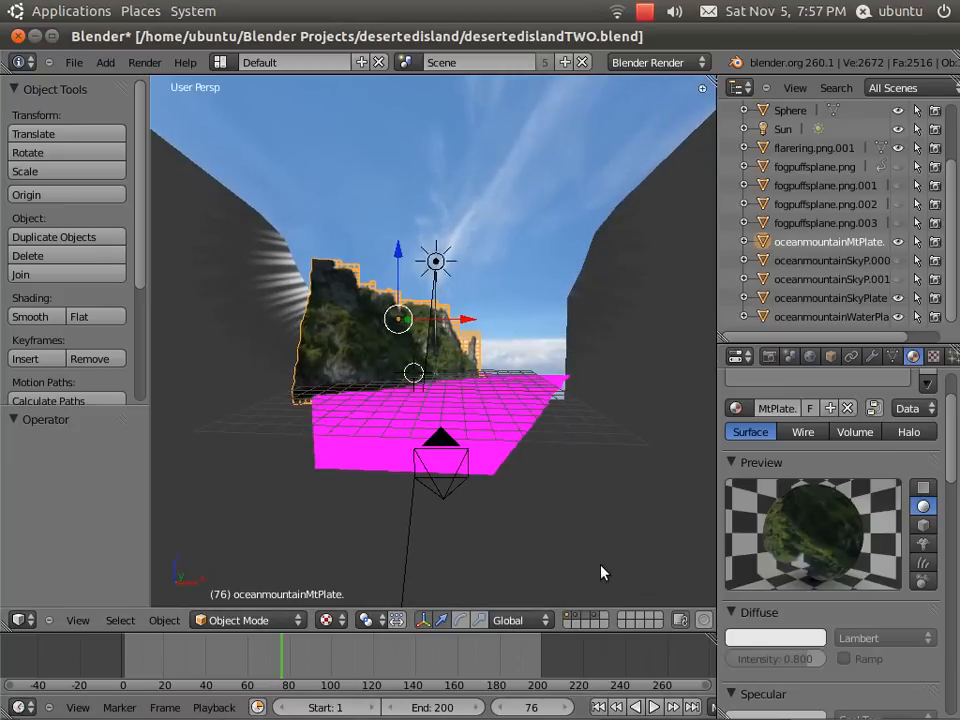
Switch to the Compositing layout and examine the node chain back to the light and flarering render layers
key(ctrl+Left)
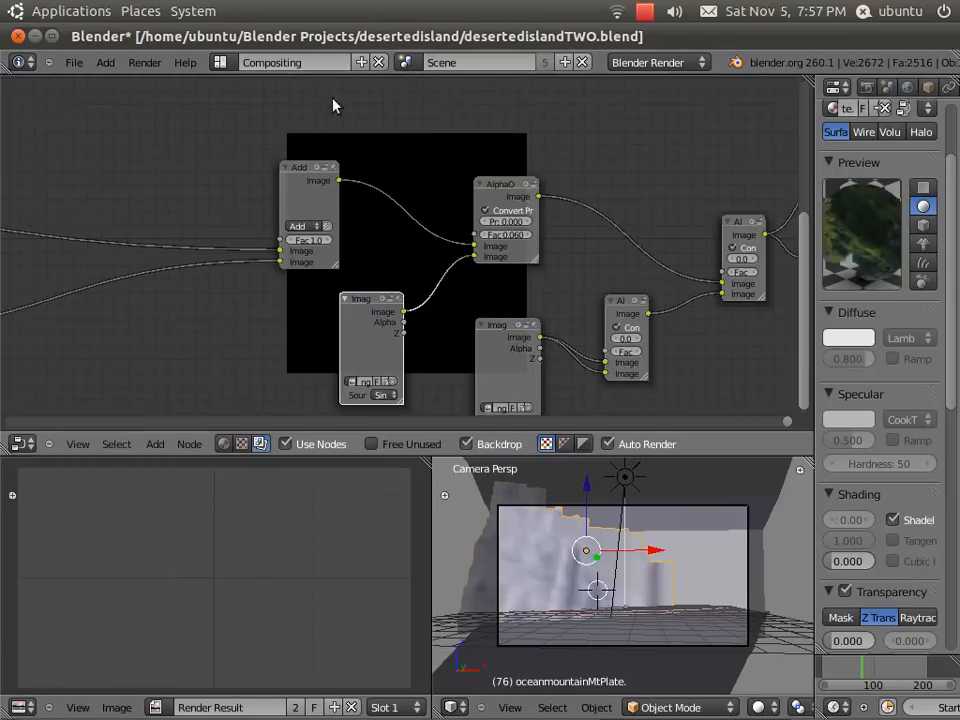
middle_drag(210, 219, 692, 176)
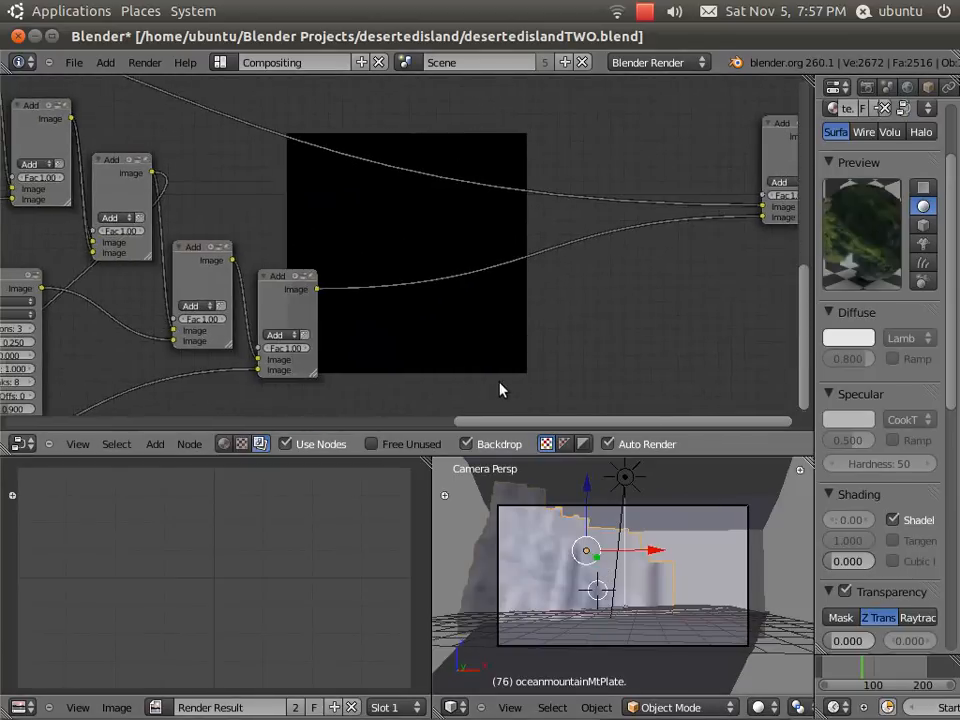
middle_drag(500, 390, 817, 176)
middle_drag(433, 334, 625, 319)
middle_drag(186, 373, 390, 405)
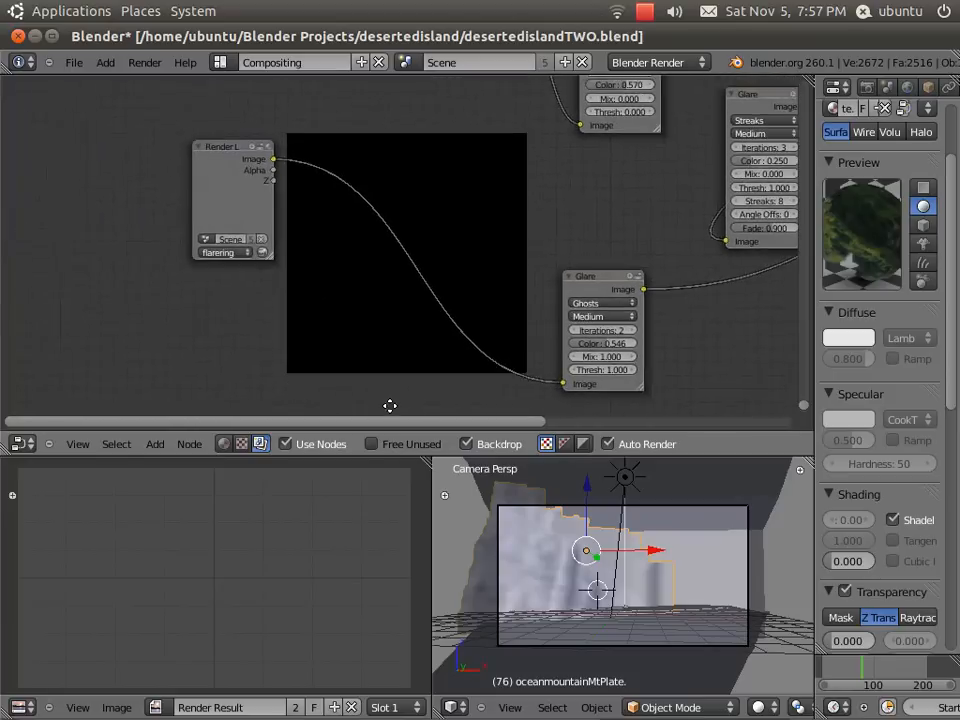
middle_drag(476, 214, 389, 424)
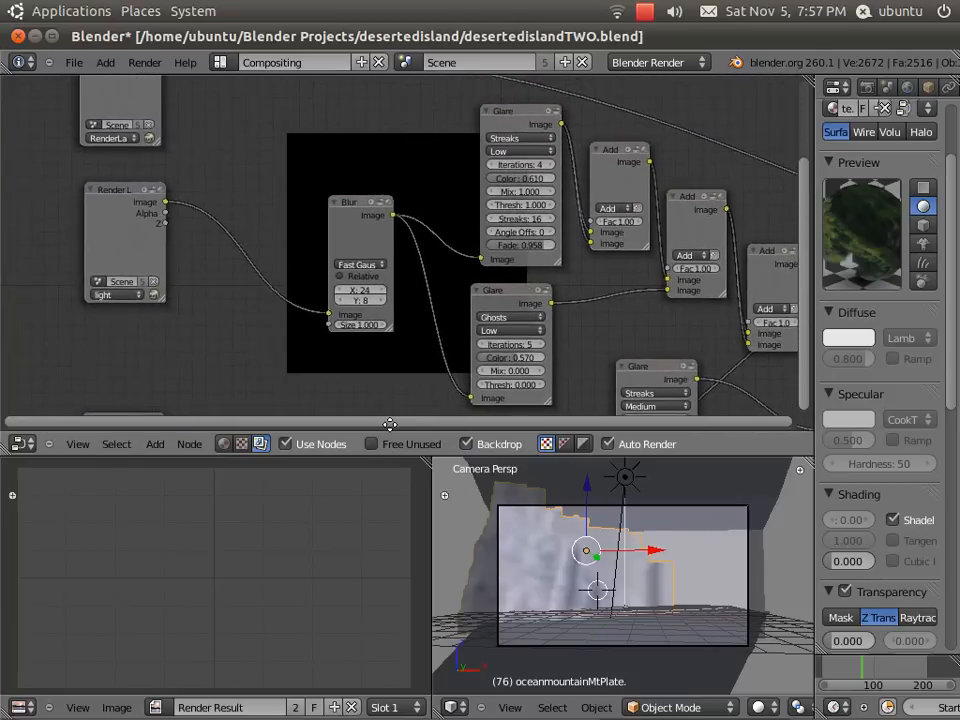
Add a Composite output node beside the light render layer in the compositor
click(155, 450)
mouse_move(186, 407)
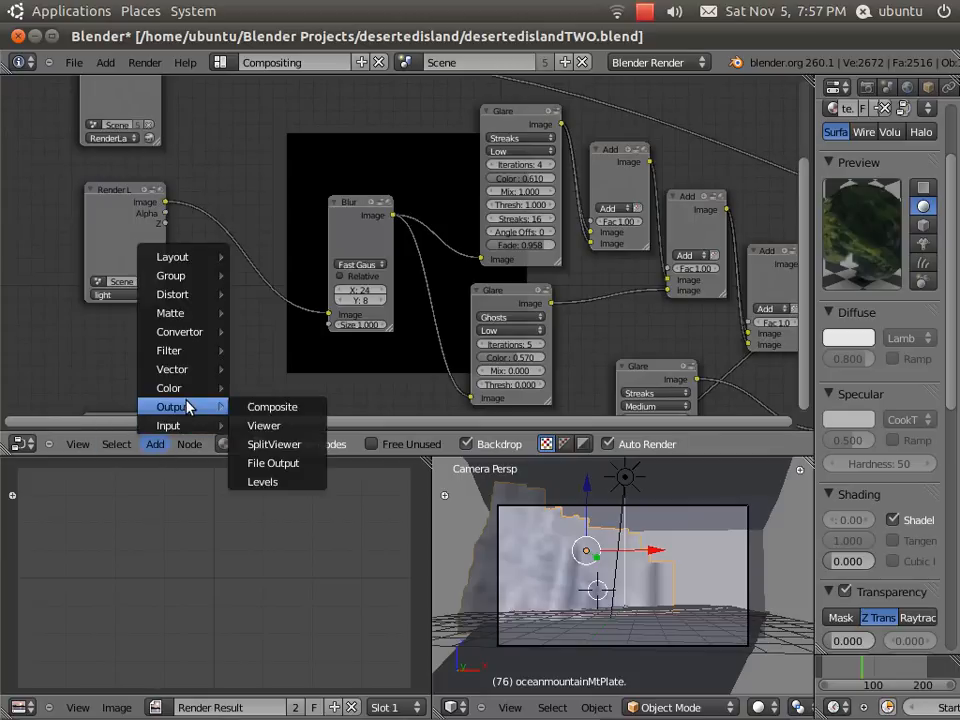
click(253, 408)
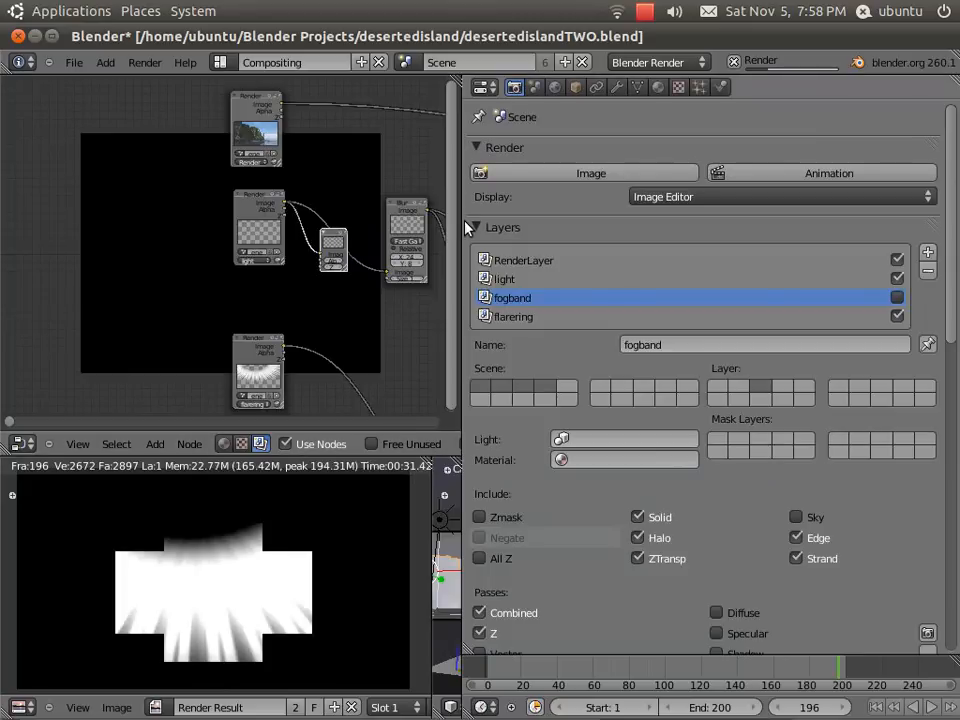
Widen the node editor and delete the extra output node attached to the light render layer
drag(463, 221, 818, 252)
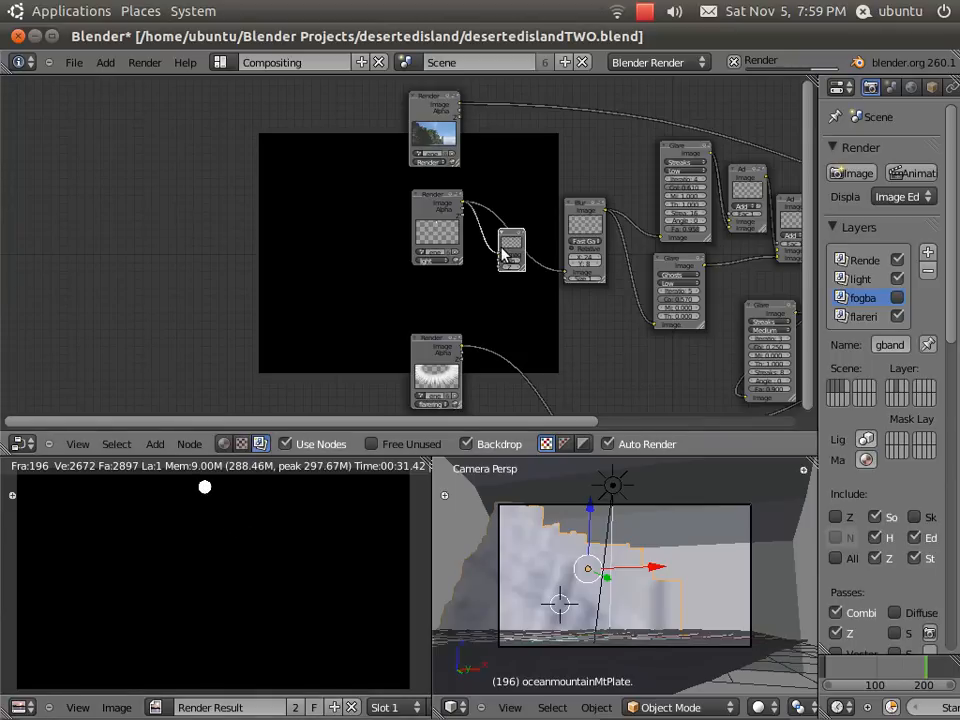
drag(514, 250, 491, 289)
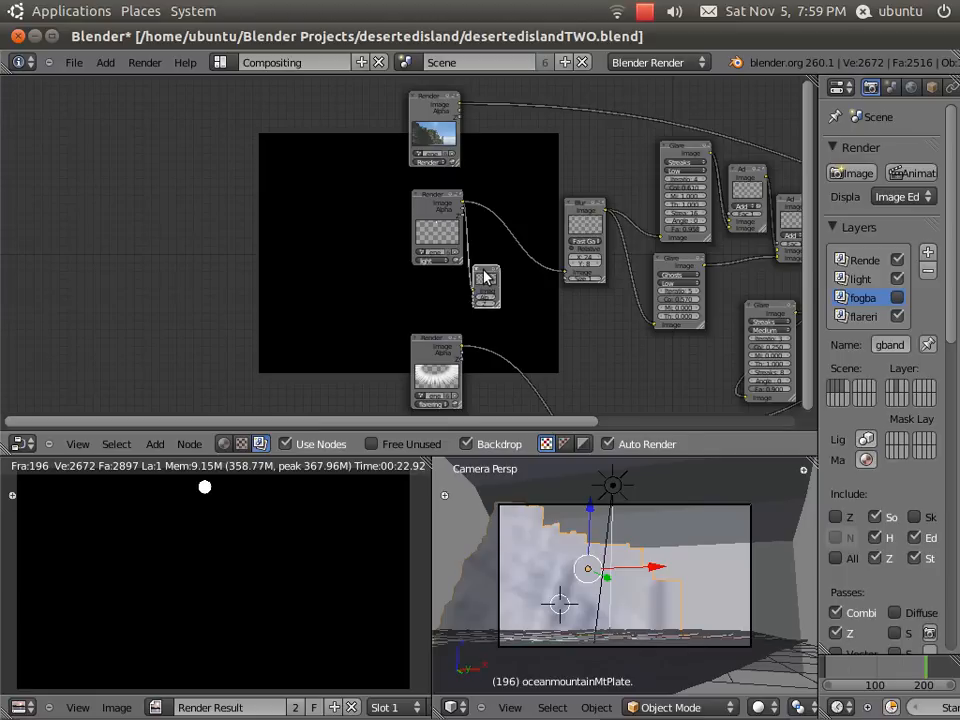
key(x)
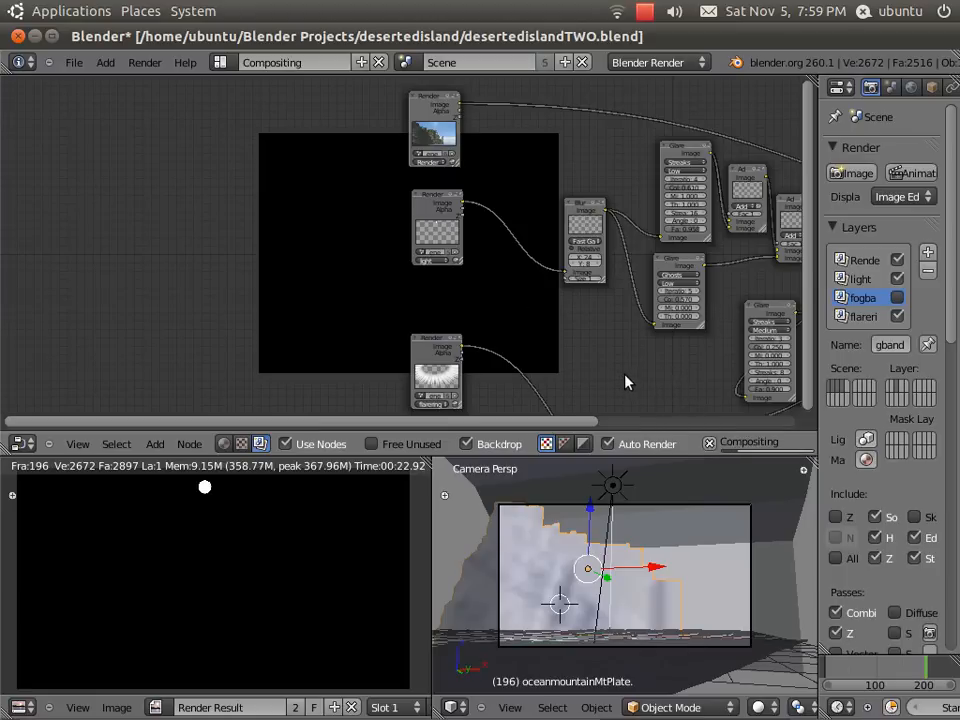
Connect the image output of the last Alpha Over node to both the Viewer and Composite nodes
middle_drag(625, 382, 195, 364)
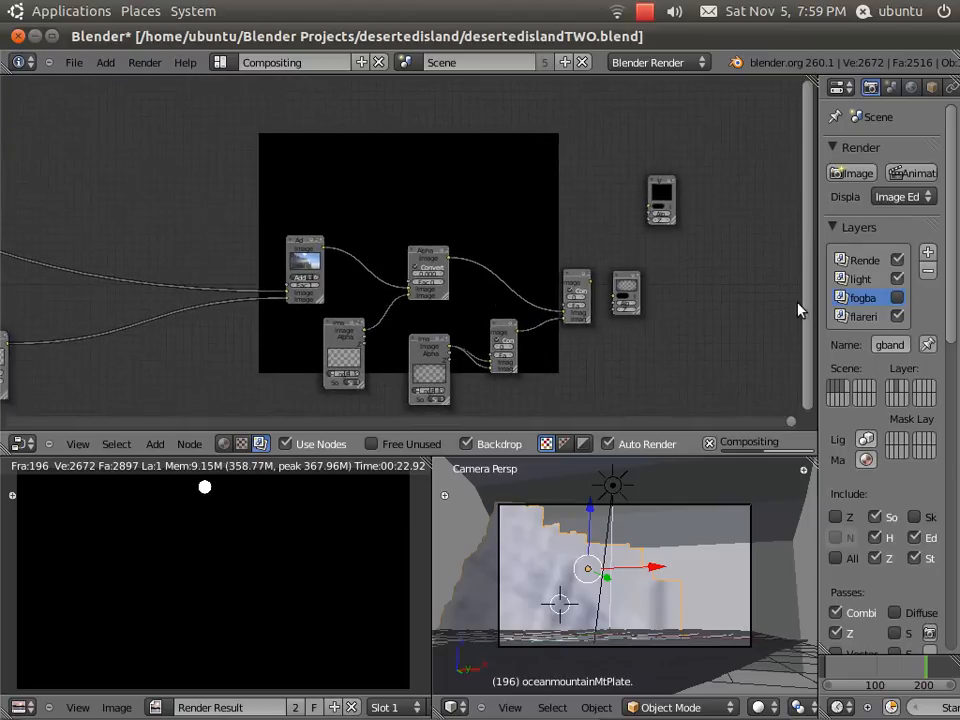
middle_drag(759, 304, 672, 314)
scroll(532, 334, up, 4)
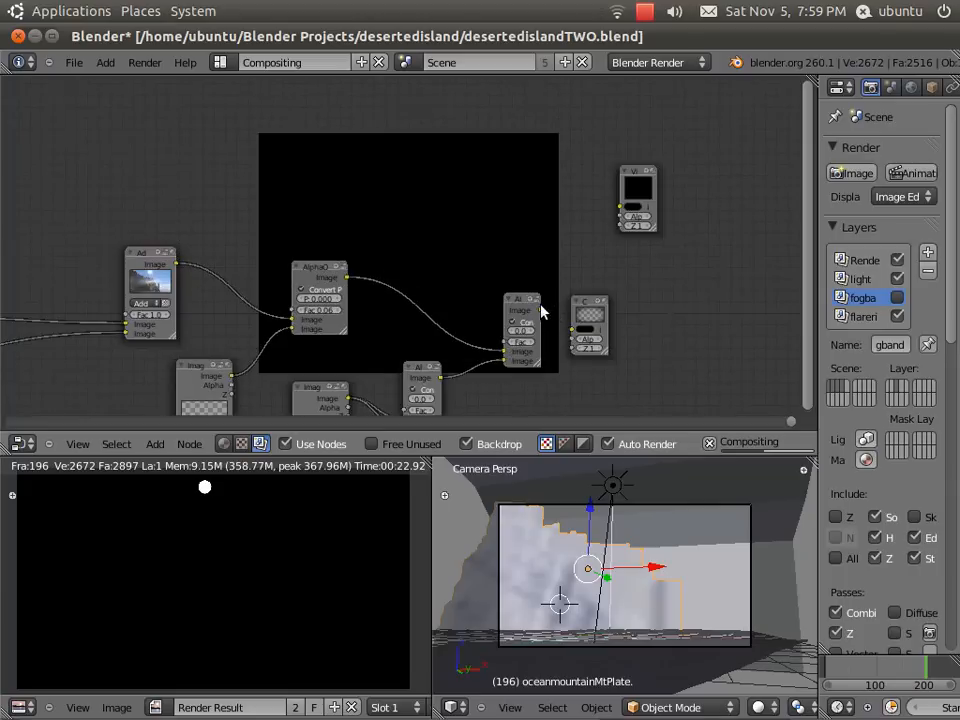
drag(540, 309, 617, 206)
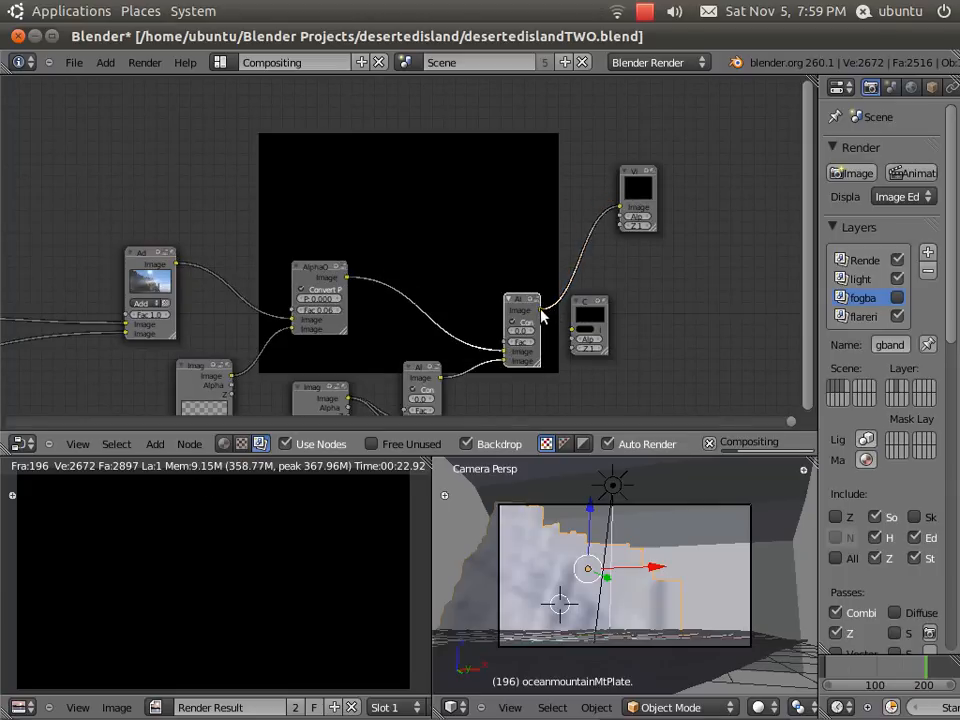
scroll(684, 347, down, 1)
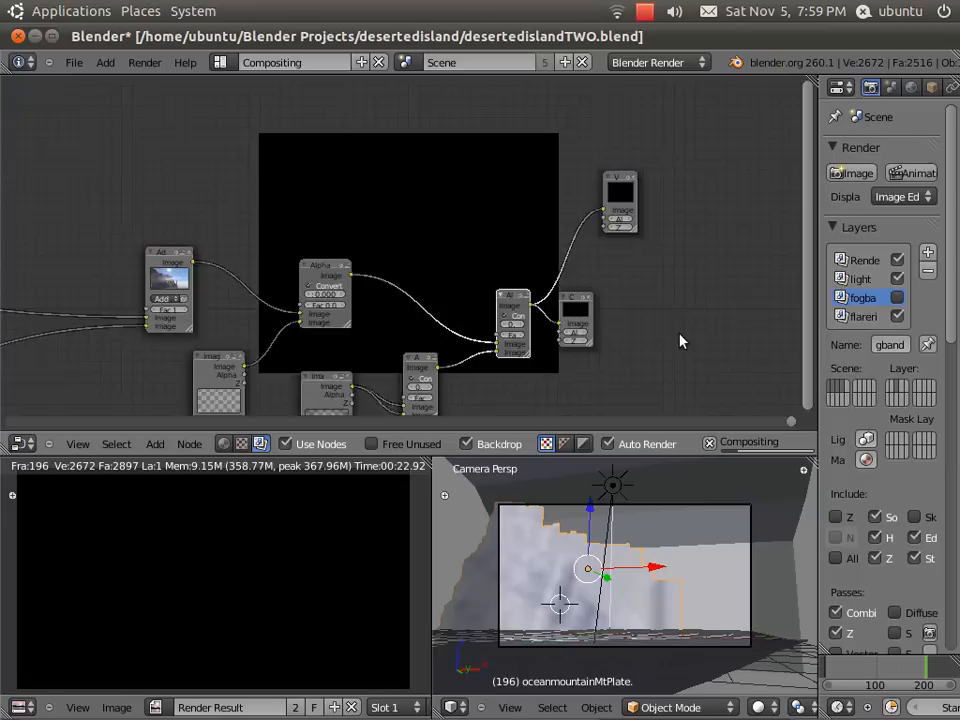
scroll(679, 341, down, 2)
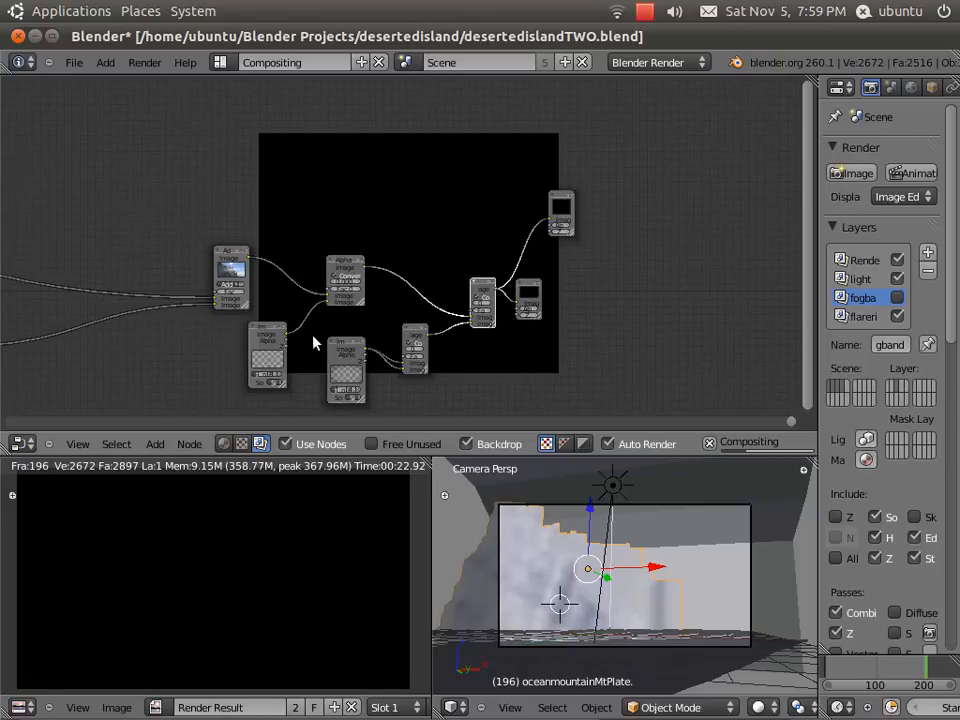
Examine the glare and Add node chain back to the three render layer nodes over the composited backdrop
scroll(230, 376, up, 1)
middle_drag(207, 366, 796, 312)
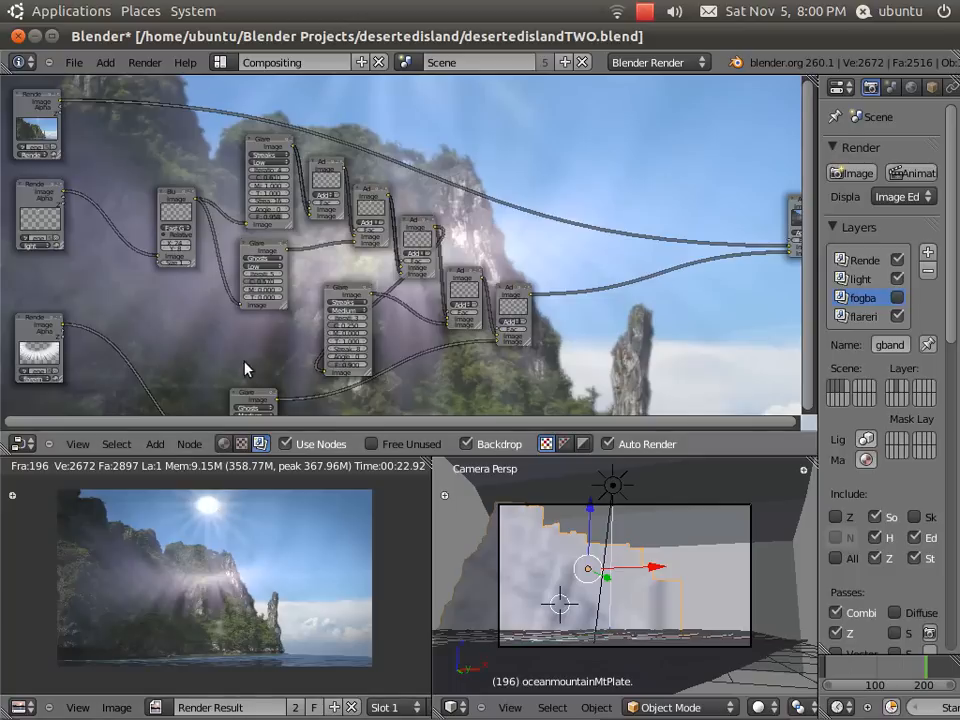
scroll(246, 367, up, 1)
middle_drag(280, 370, 364, 375)
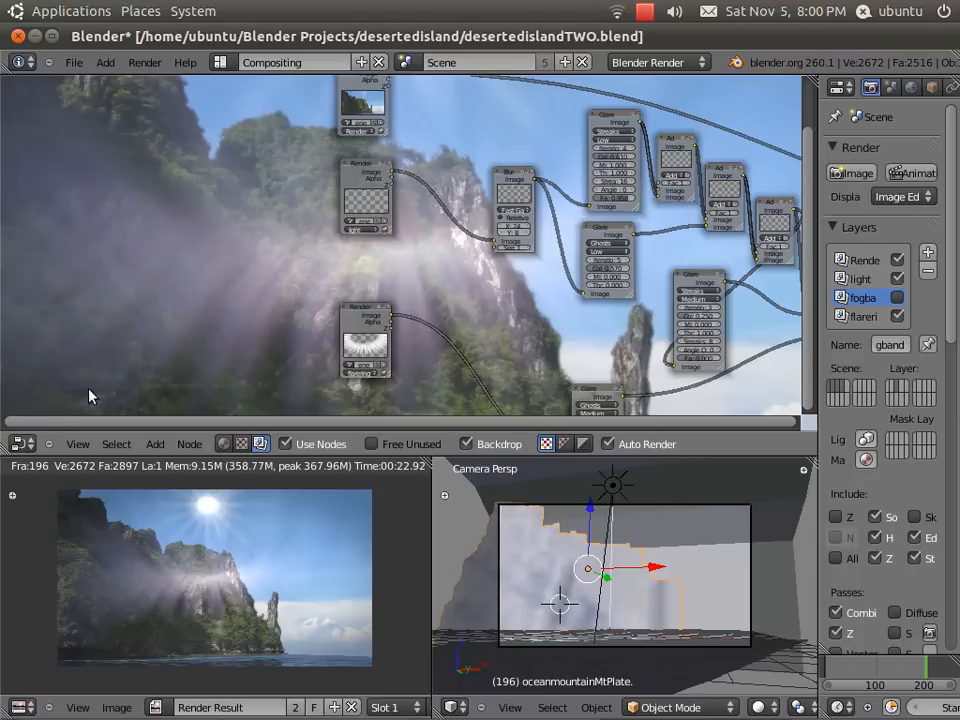
Switch to the Default layout and temporarily hide oceanmountainSkyPlate to look at the flare ring behind it
key(ctrl+Right)
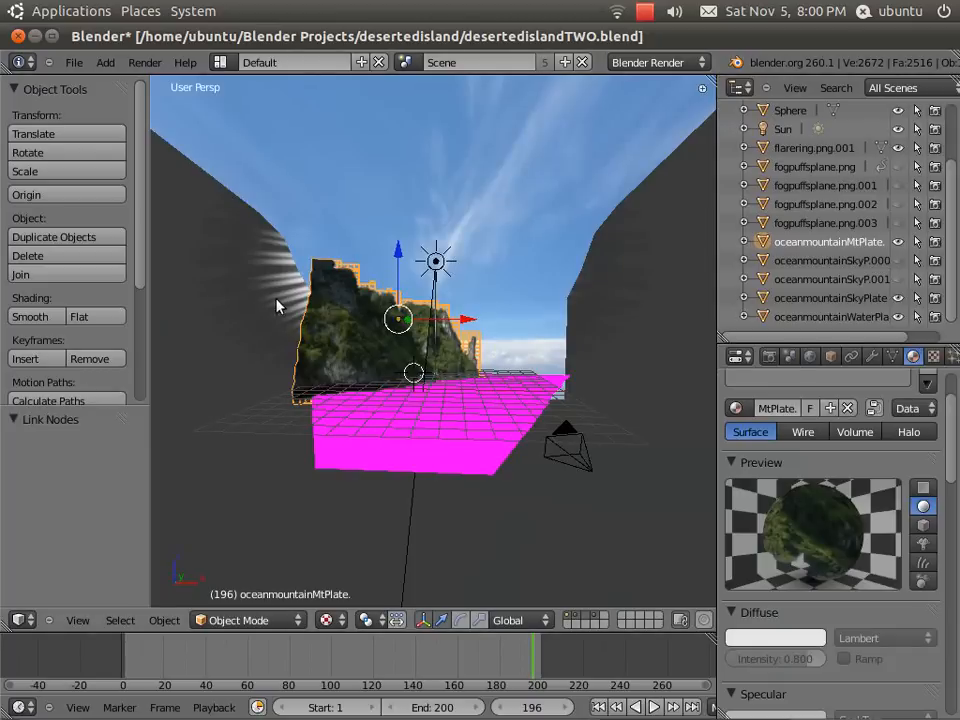
middle_drag(277, 306, 379, 350)
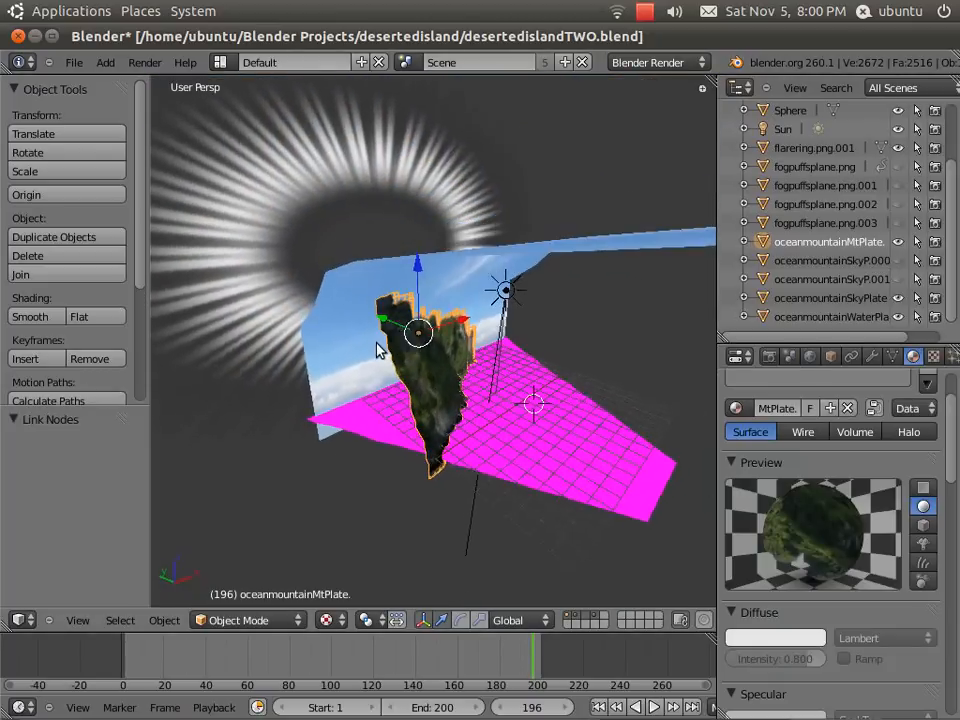
right_click(467, 274)
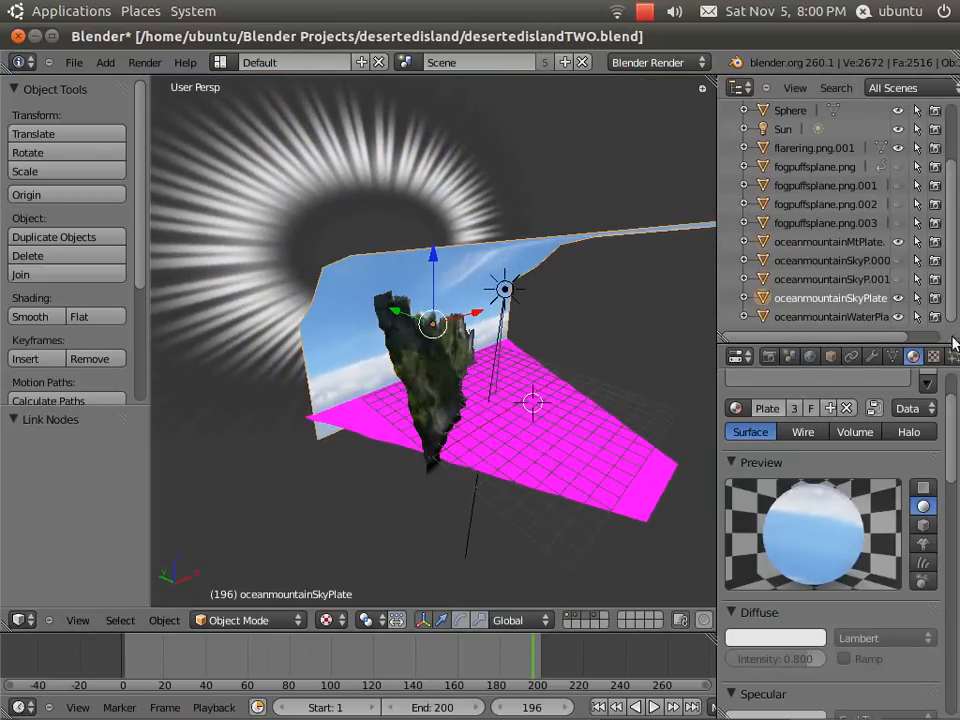
key(h)
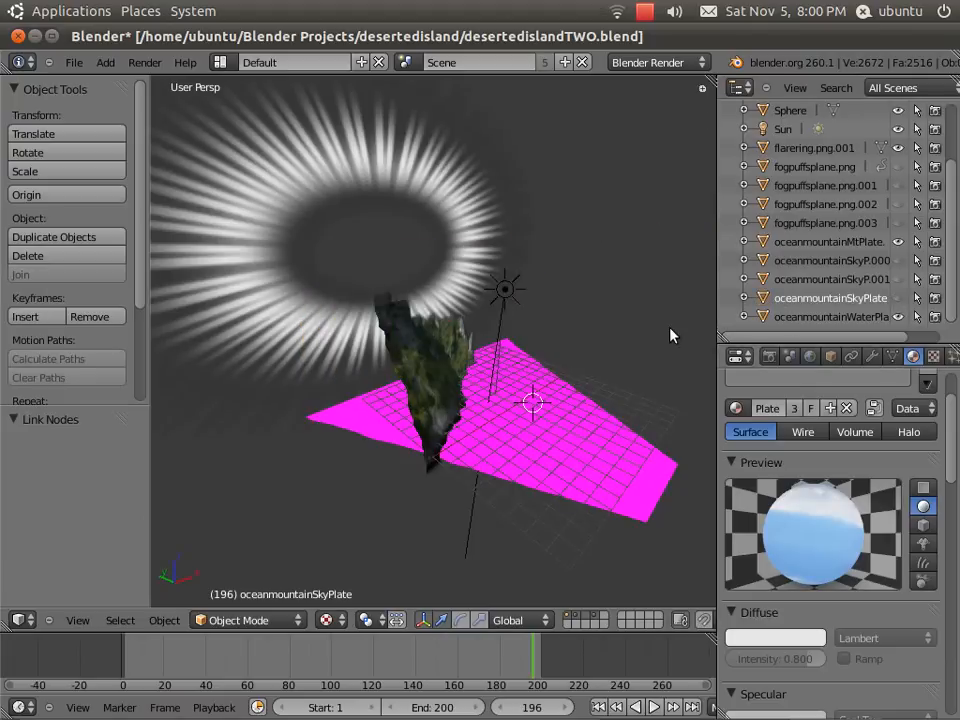
middle_drag(660, 339, 684, 227)
key(alt+h)
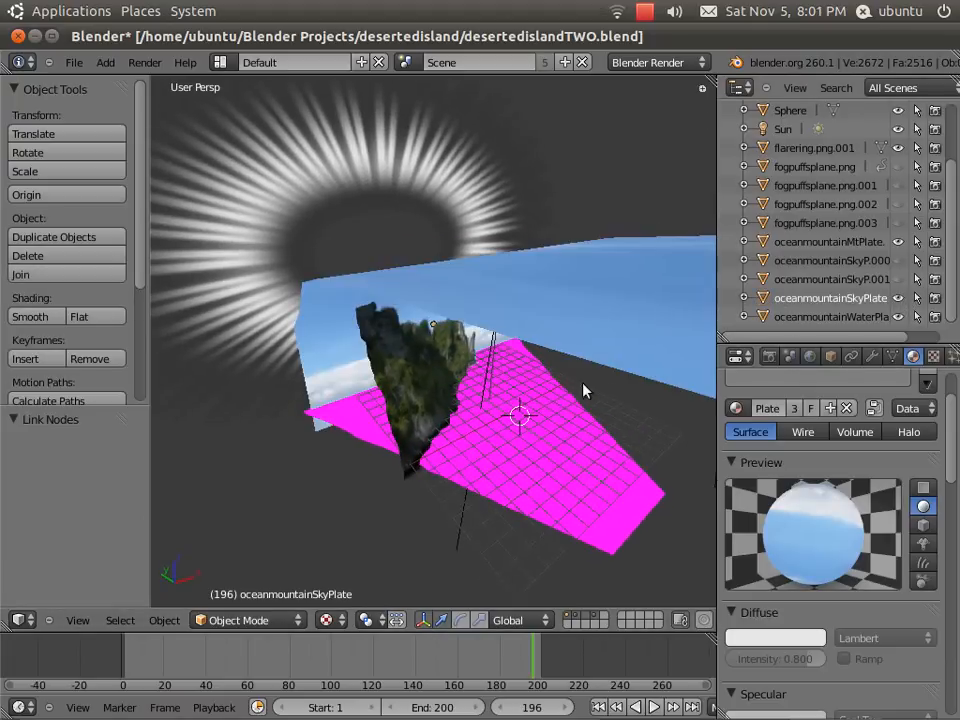
Examine the curved sky plate and the flare ring behind it from several angles
middle_drag(621, 414, 506, 401)
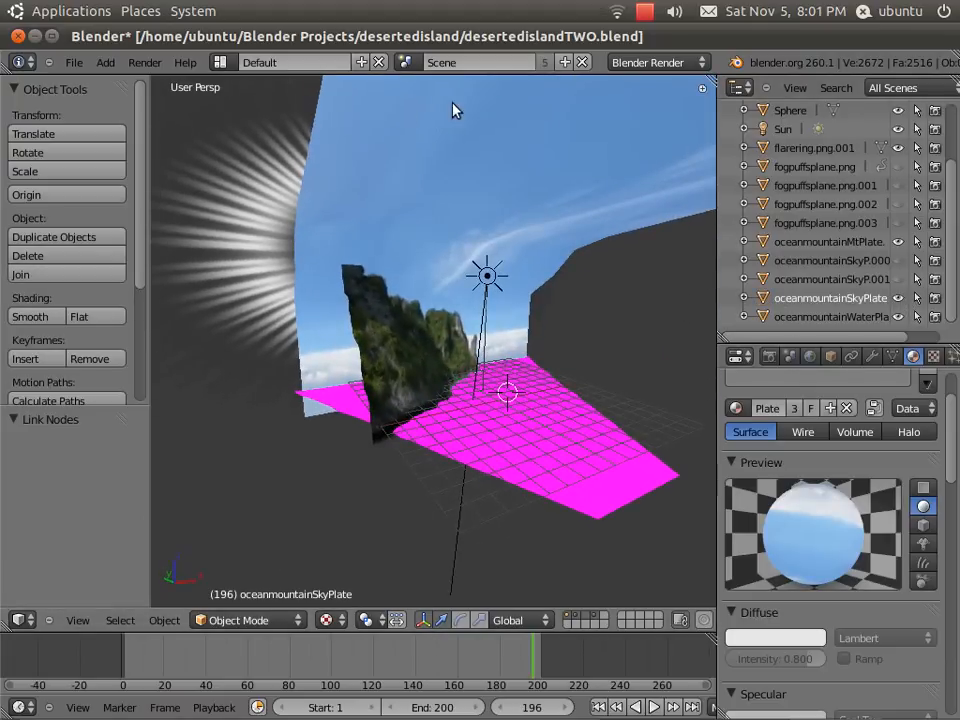
middle_drag(640, 320, 466, 268)
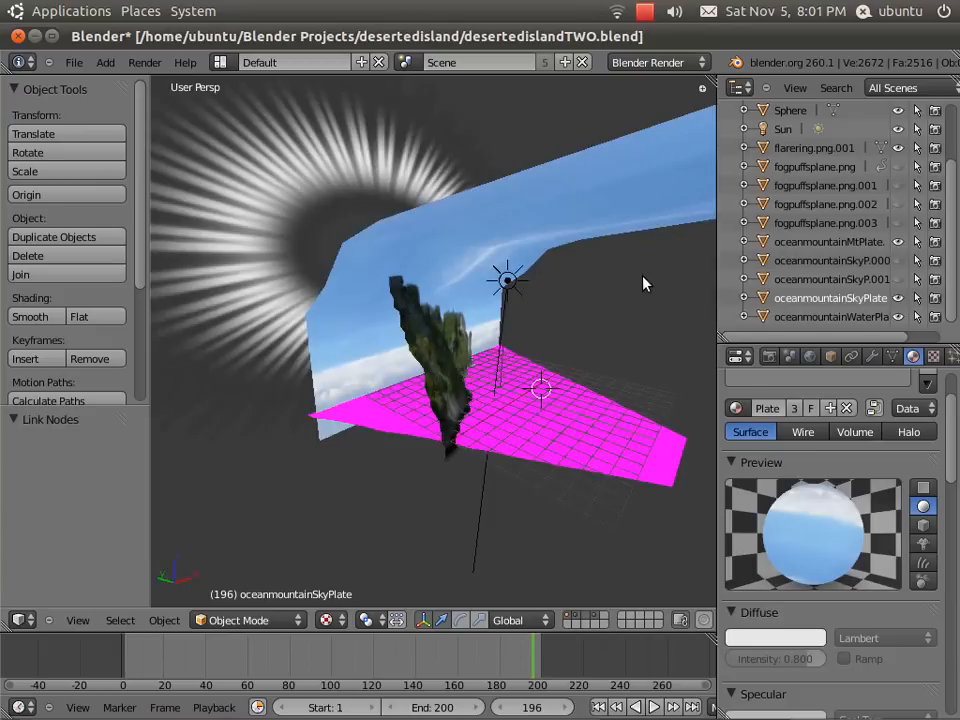
middle_drag(643, 281, 517, 297)
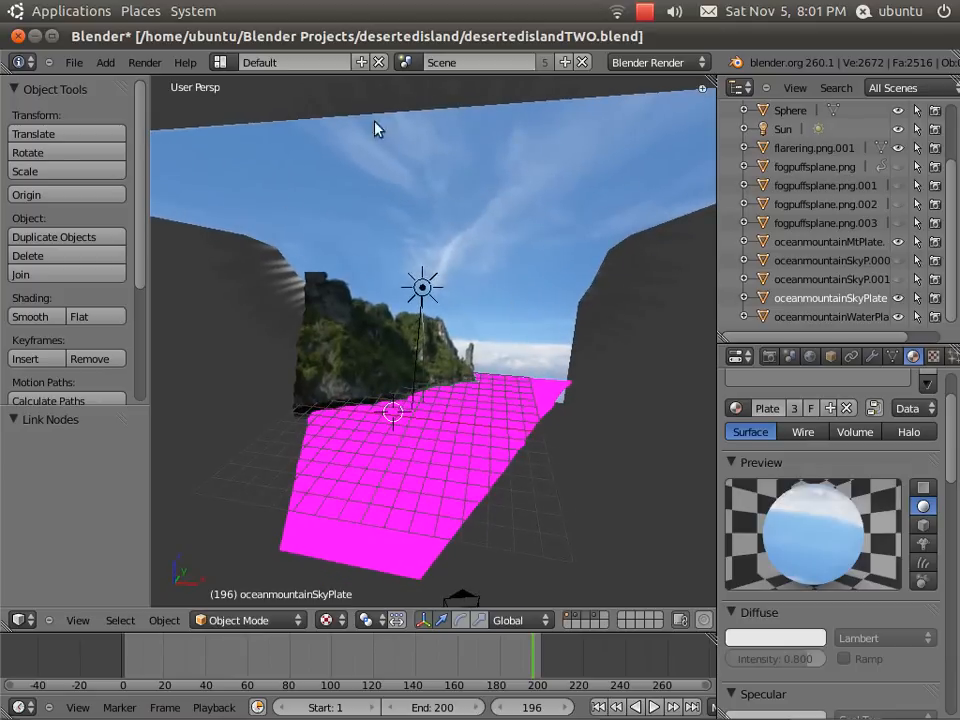
middle_drag(608, 337, 574, 317)
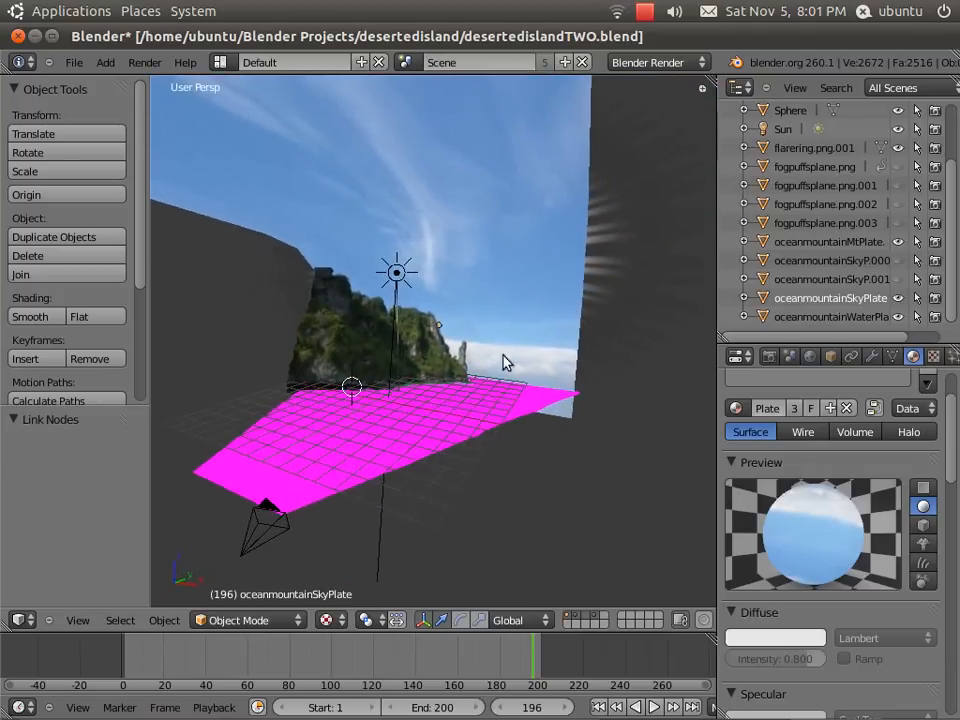
middle_drag(596, 274, 450, 302)
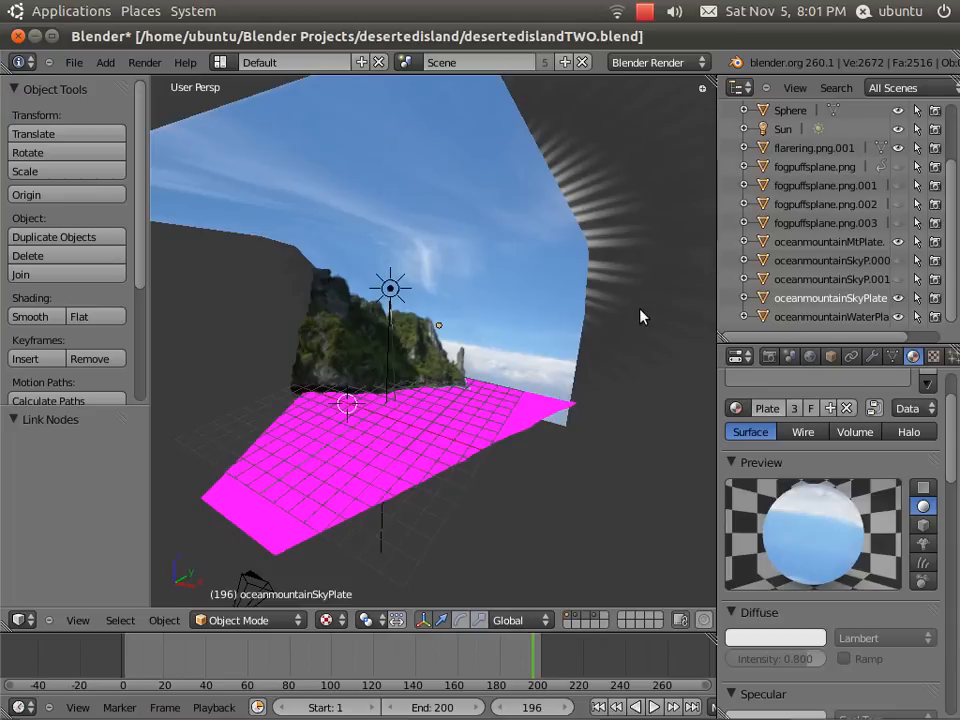
middle_drag(640, 316, 724, 355)
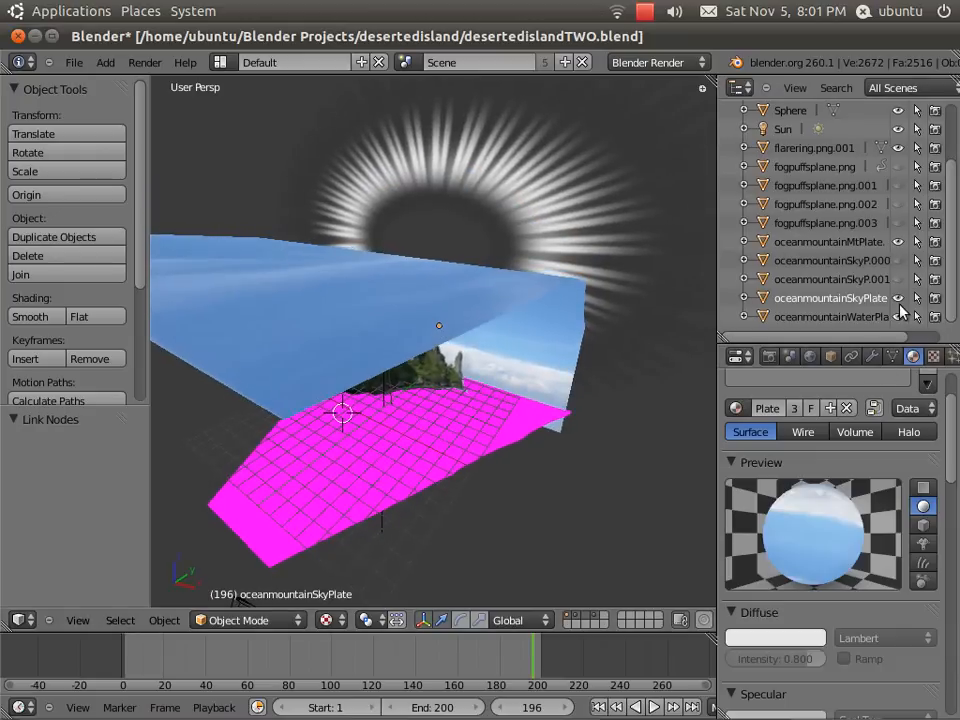
Hide oceanmountainSkyPlate and view the flare ring and sphere behind the mountain through the camera
click(898, 298)
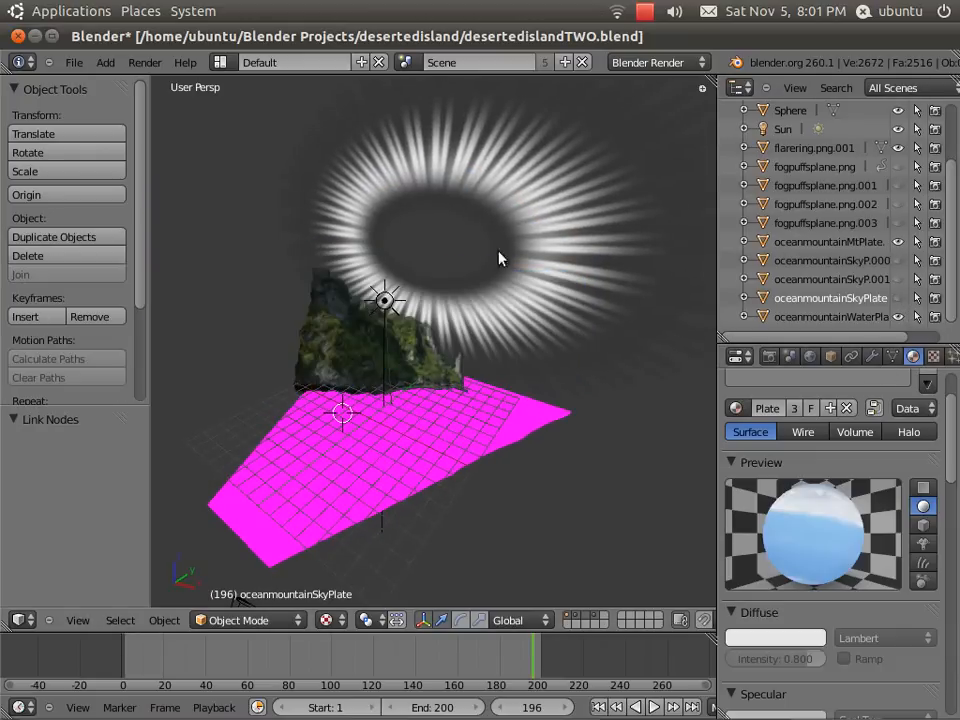
middle_drag(383, 268, 613, 334)
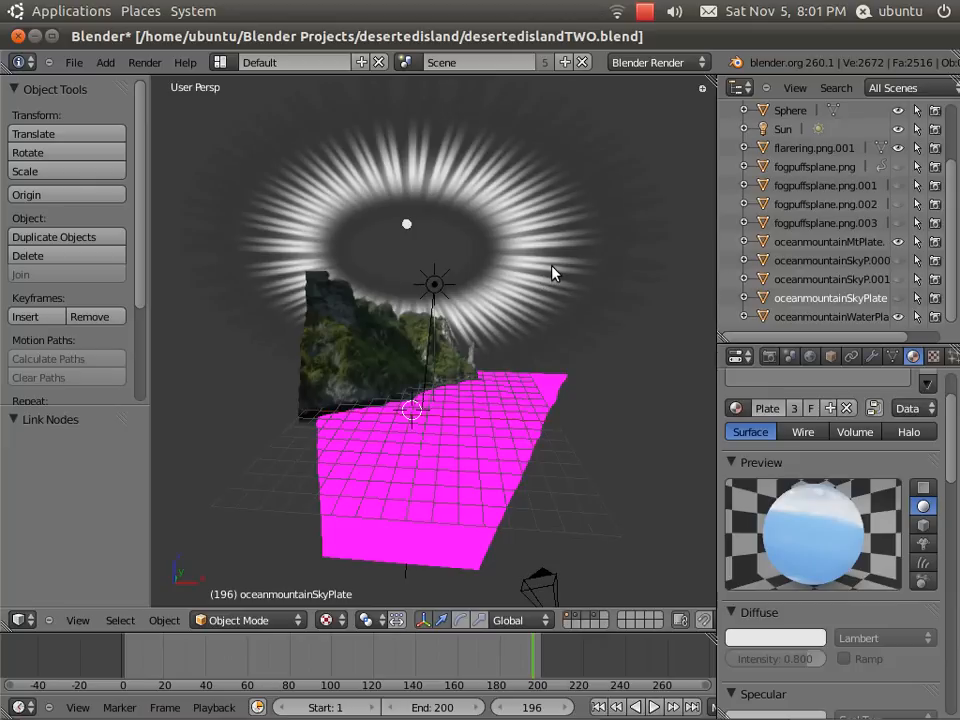
middle_drag(600, 311, 580, 294)
click(77, 620)
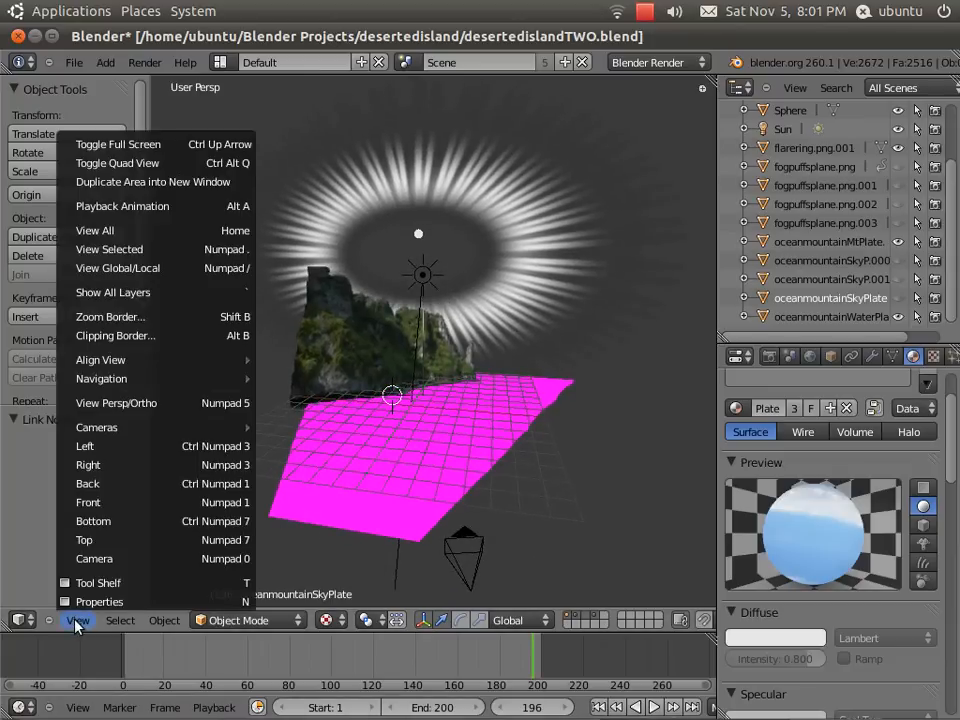
click(103, 562)
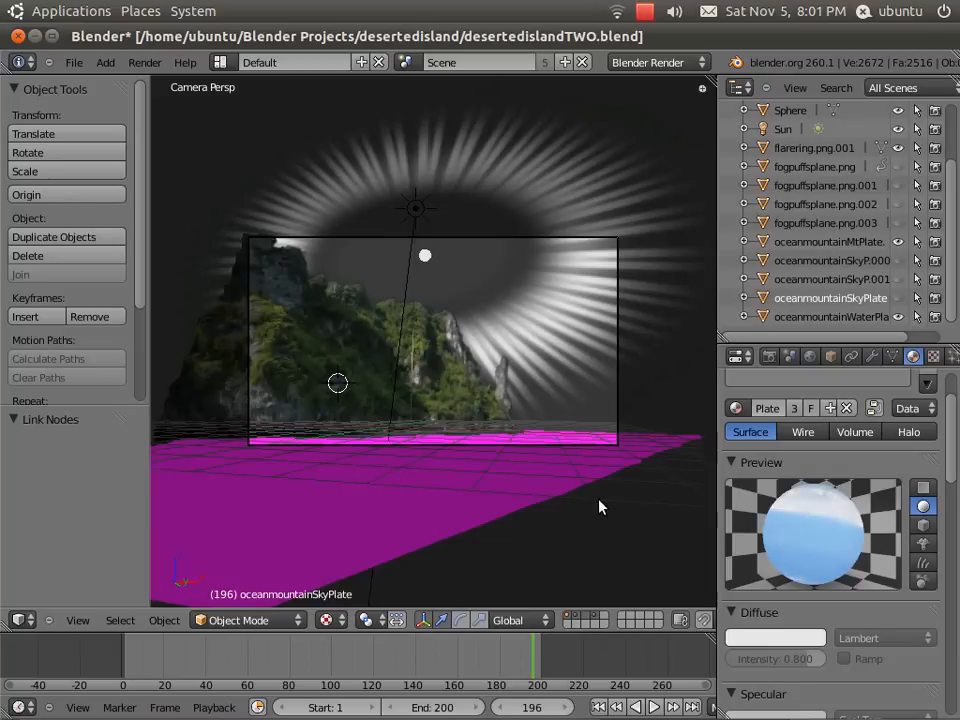
Return to the Compositing layout and examine the Ghosts Glare node fed by the flarering render layer
key(ctrl+Right)
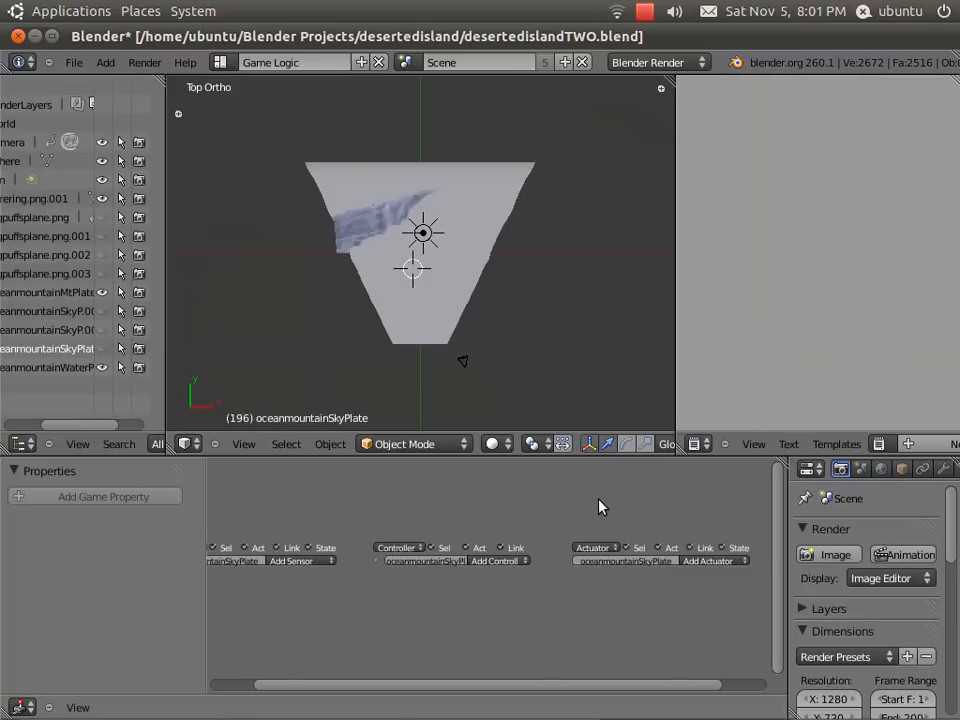
key(ctrl+Left)
key(ctrl+Left)
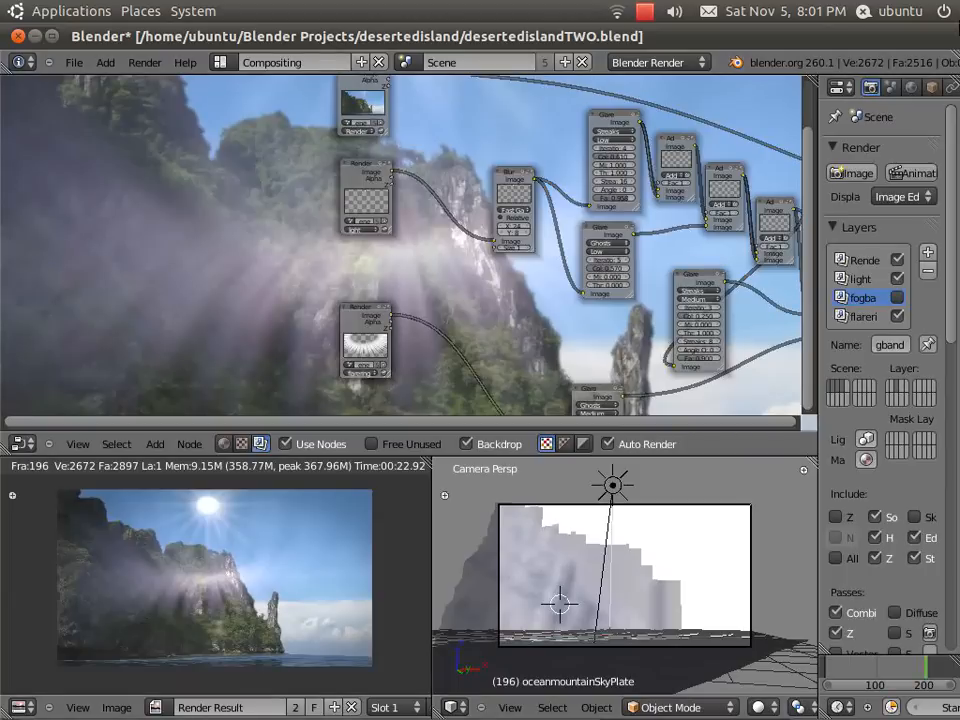
middle_drag(452, 279, 490, 309)
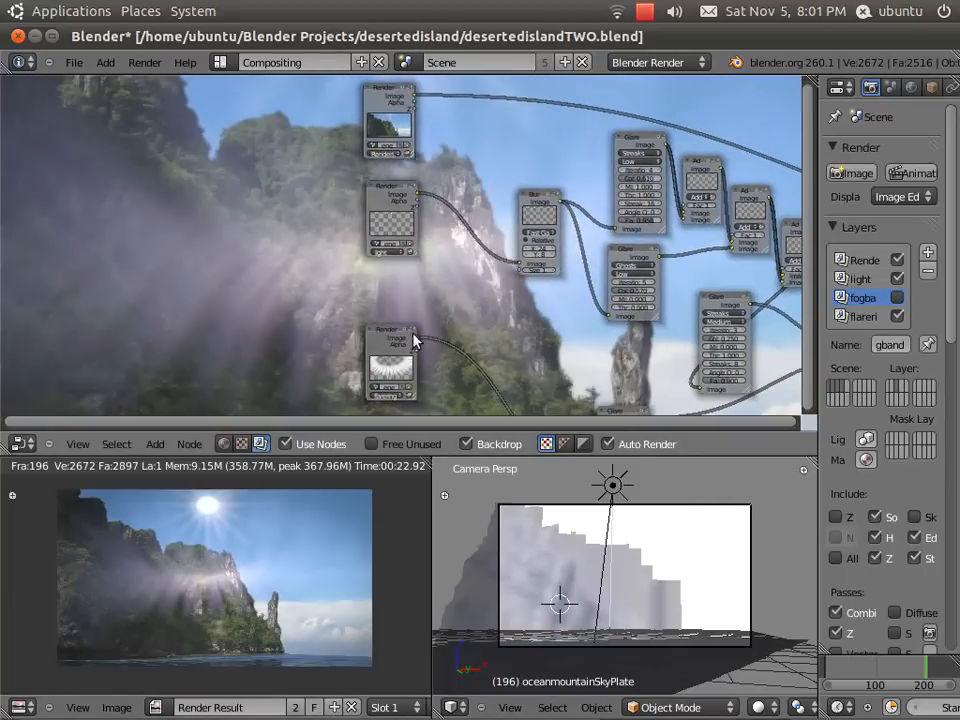
middle_drag(555, 343, 409, 236)
scroll(501, 384, up, 4)
middle_drag(587, 404, 511, 305)
scroll(510, 322, up, 1)
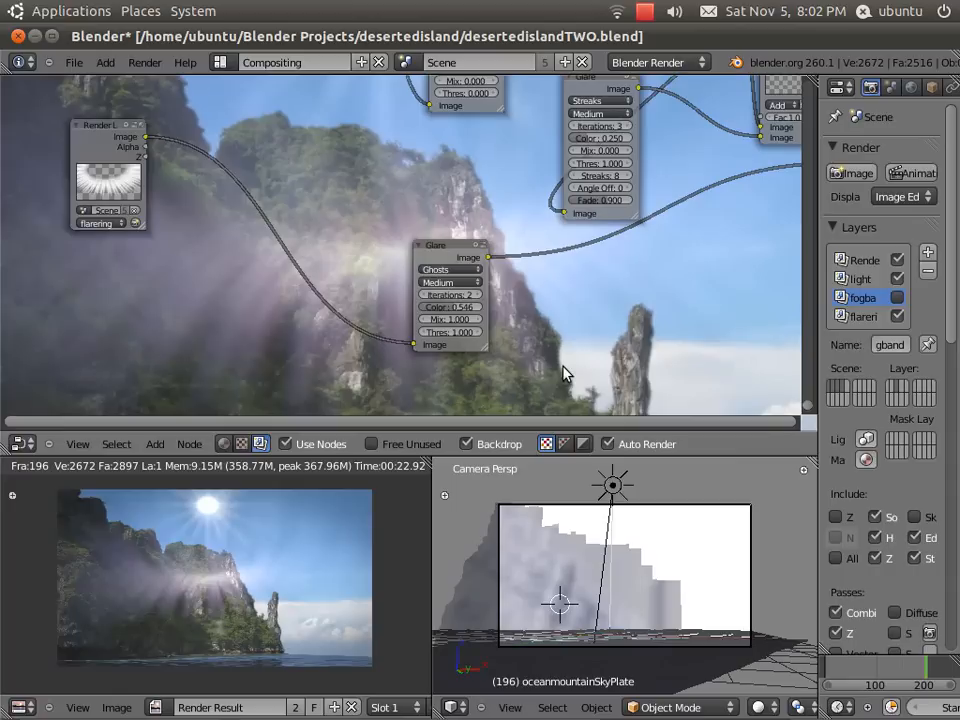
Examine how the flarering Glare node joins the Add node chain, and compare it with the rendered image
scroll(560, 367, down, 4)
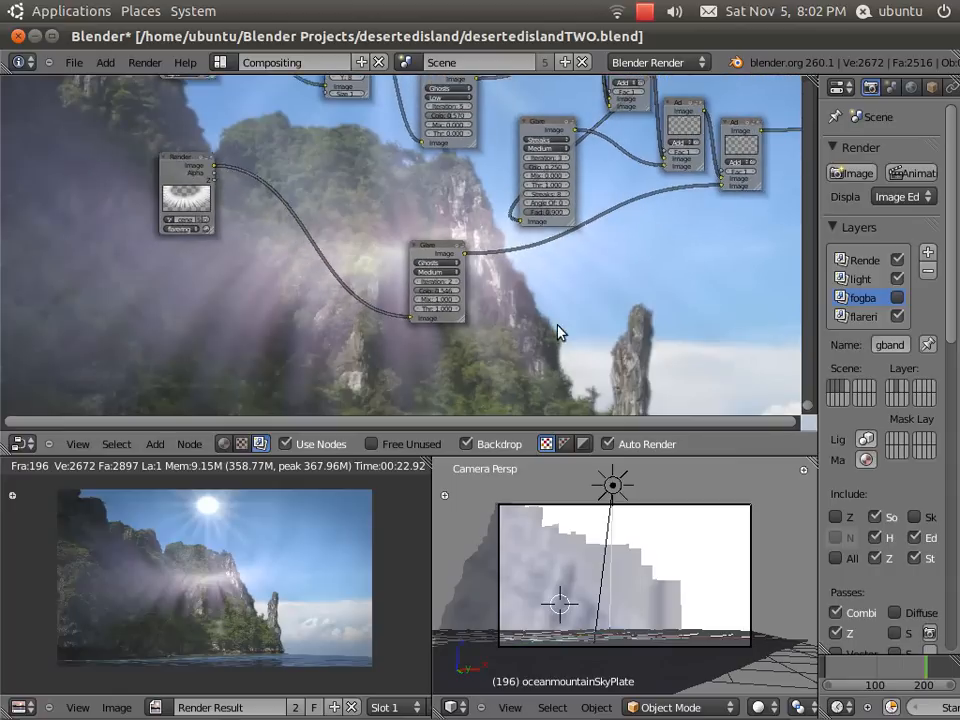
middle_drag(573, 361, 575, 364)
scroll(482, 302, down, 2)
scroll(300, 260, down, 2)
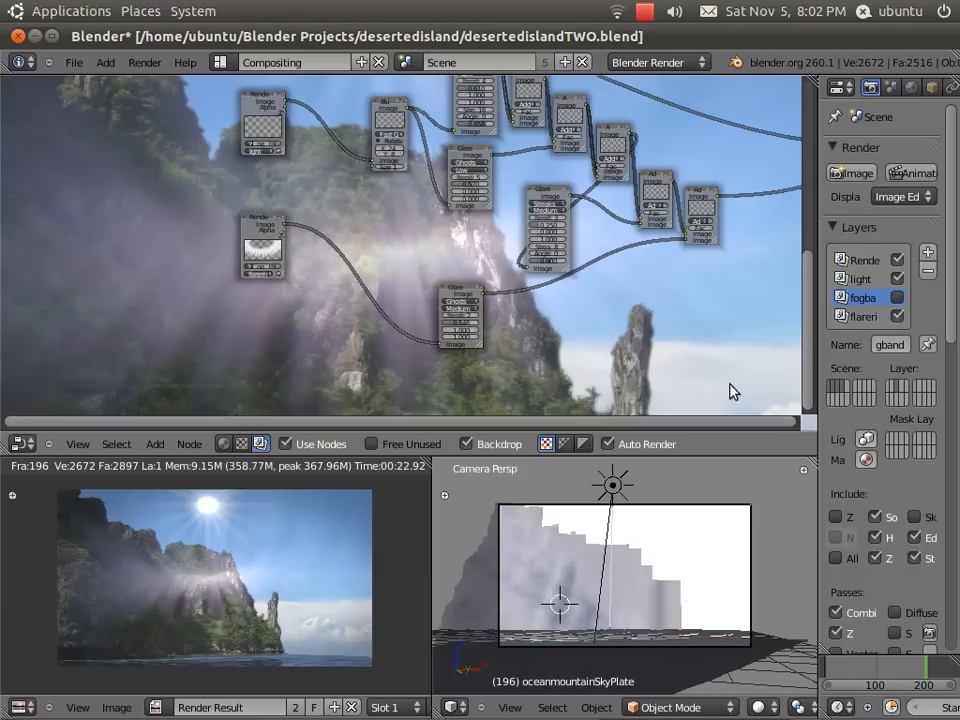
scroll(602, 345, down, 2)
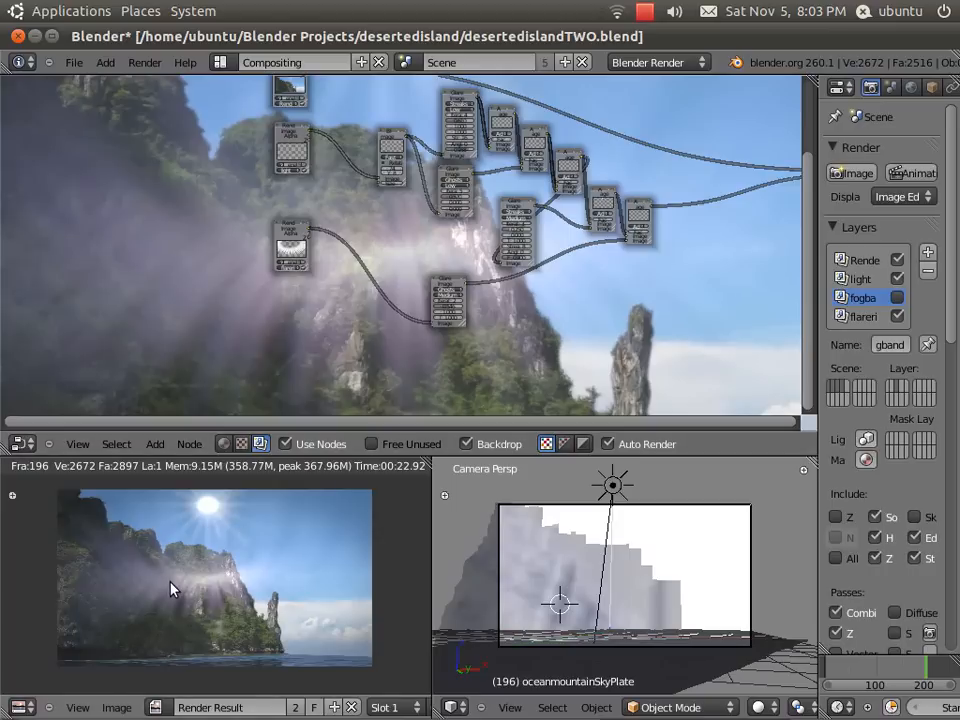
scroll(171, 587, up, 2)
scroll(170, 590, down, 1)
scroll(170, 590, down, 1)
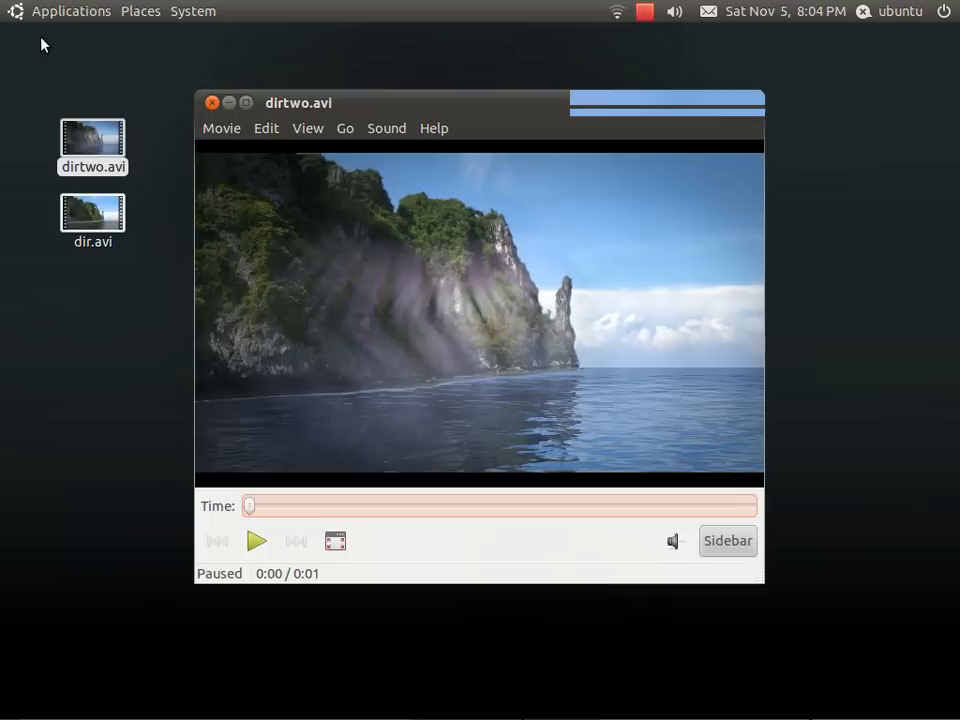
Reposition the movie player window showing dirtwo.avi and scrub through the clip from its start
drag(387, 106, 371, 92)
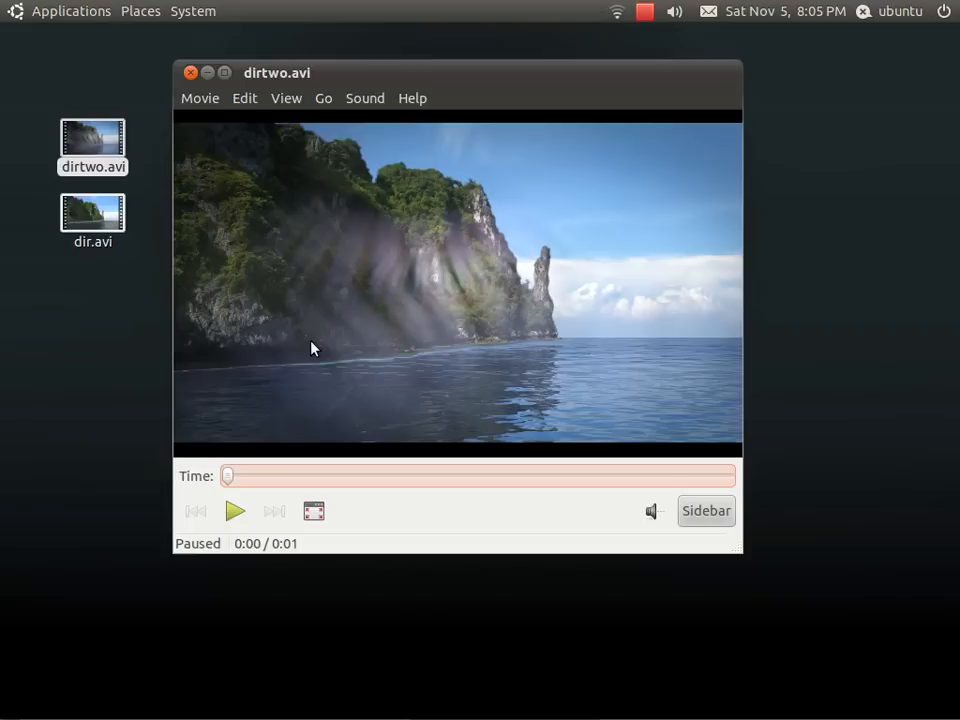
drag(228, 477, 204, 474)
Switch back to Blender and inspect the lens flare in the rendered image up close and as a whole
mouse_move(360, 716)
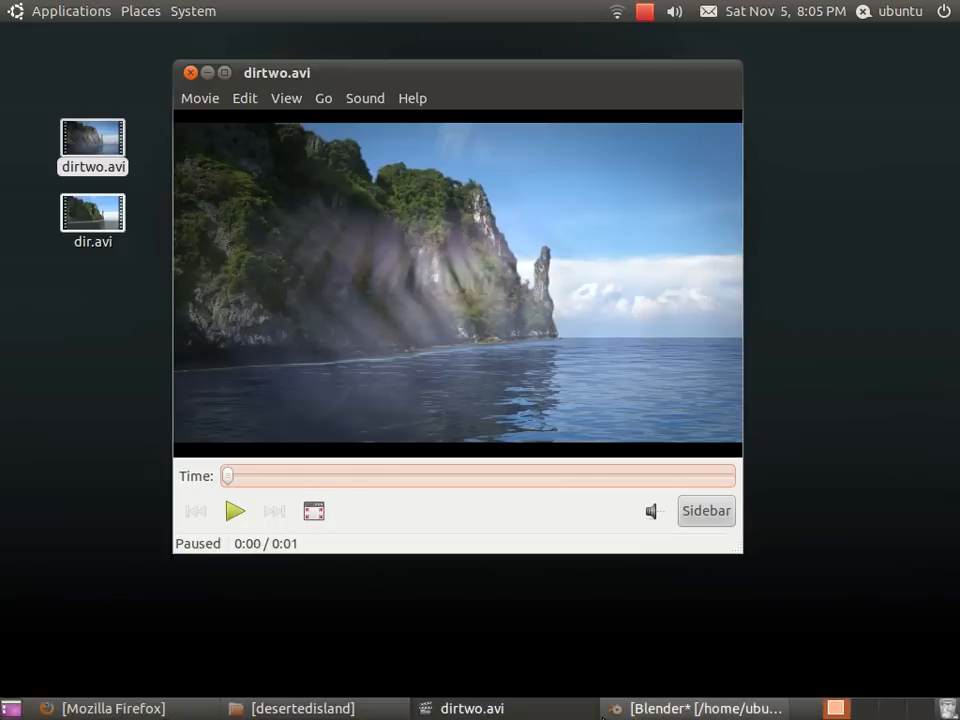
click(610, 712)
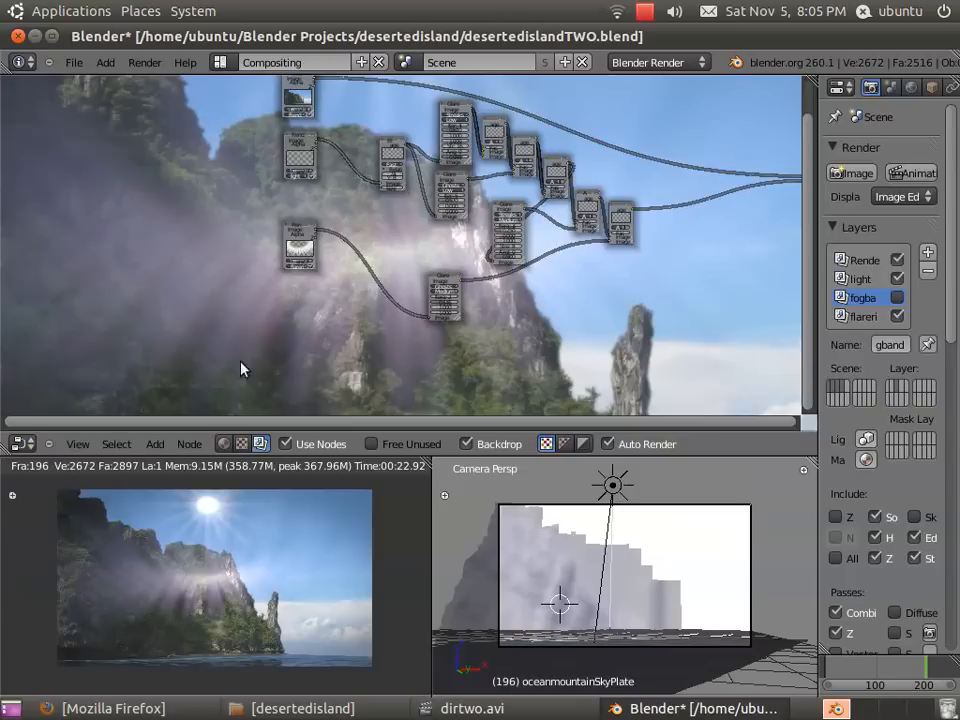
scroll(470, 385, down, 1)
scroll(231, 583, down, 1)
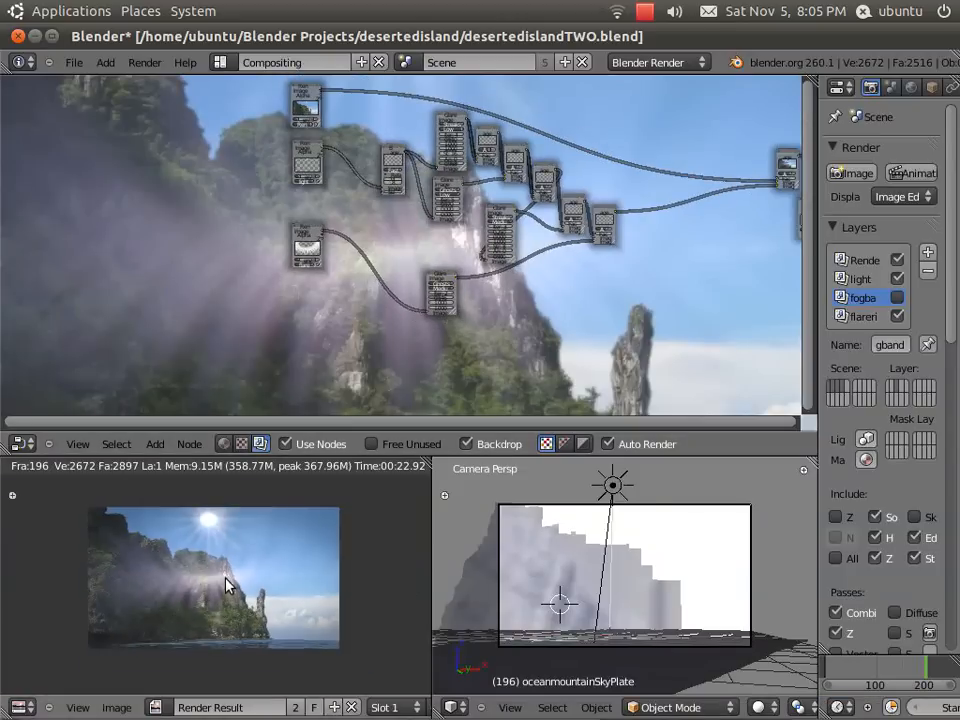
scroll(230, 580, up, 4)
scroll(230, 580, up, 1)
scroll(236, 579, down, 3)
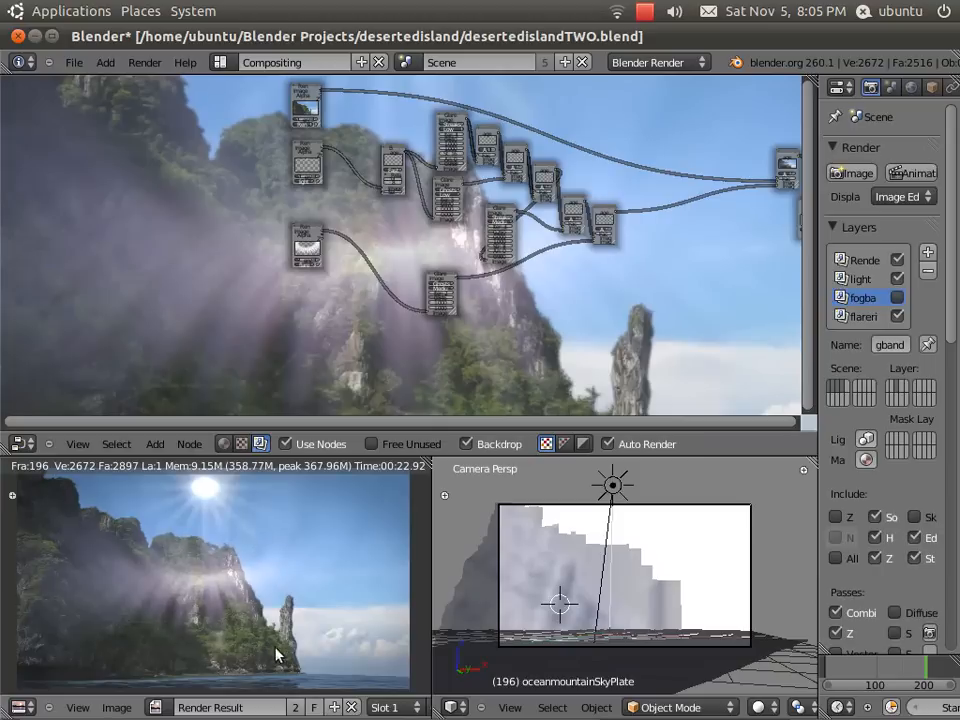
scroll(213, 620, down, 2)
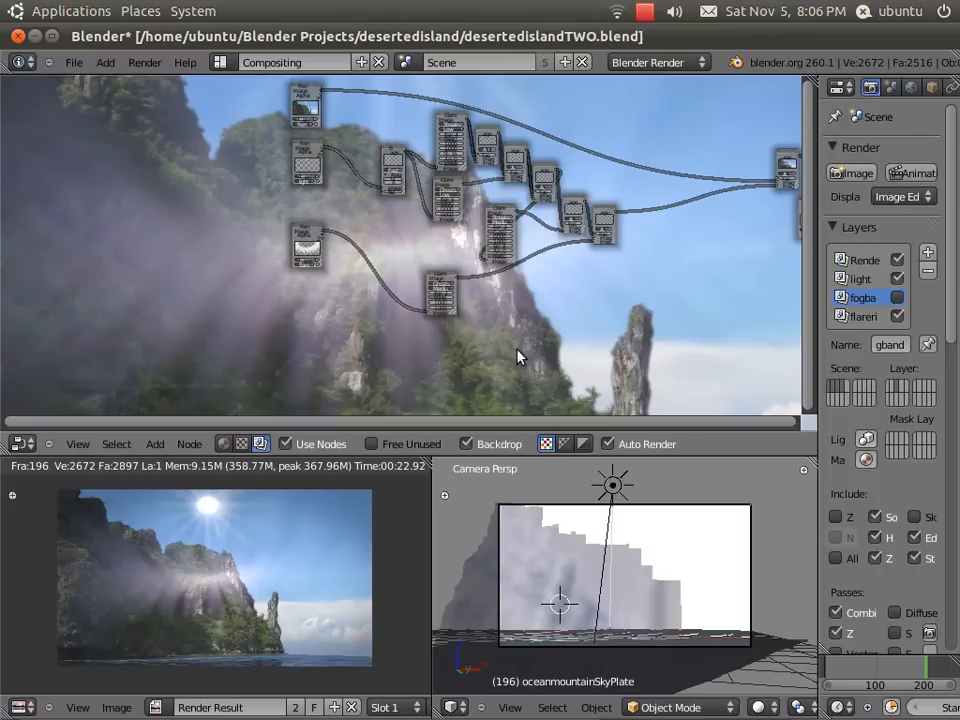
Minimise Blender and scrub dirtwo.avi in the movie player to review the finished shot
click(17, 35)
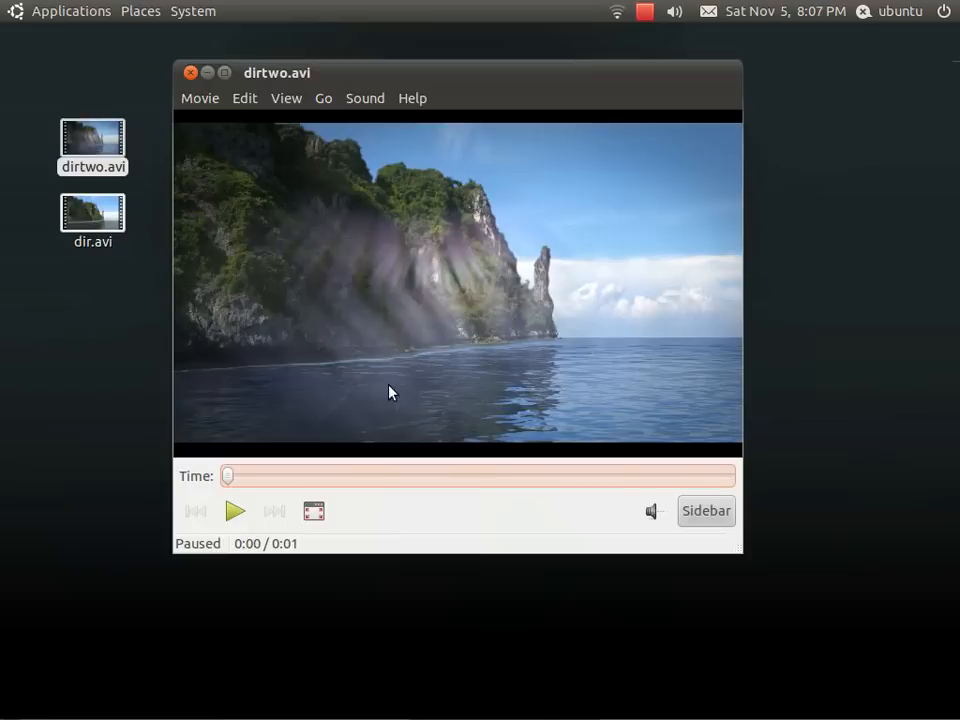
drag(222, 475, 110, 453)
mouse_move(340, 718)
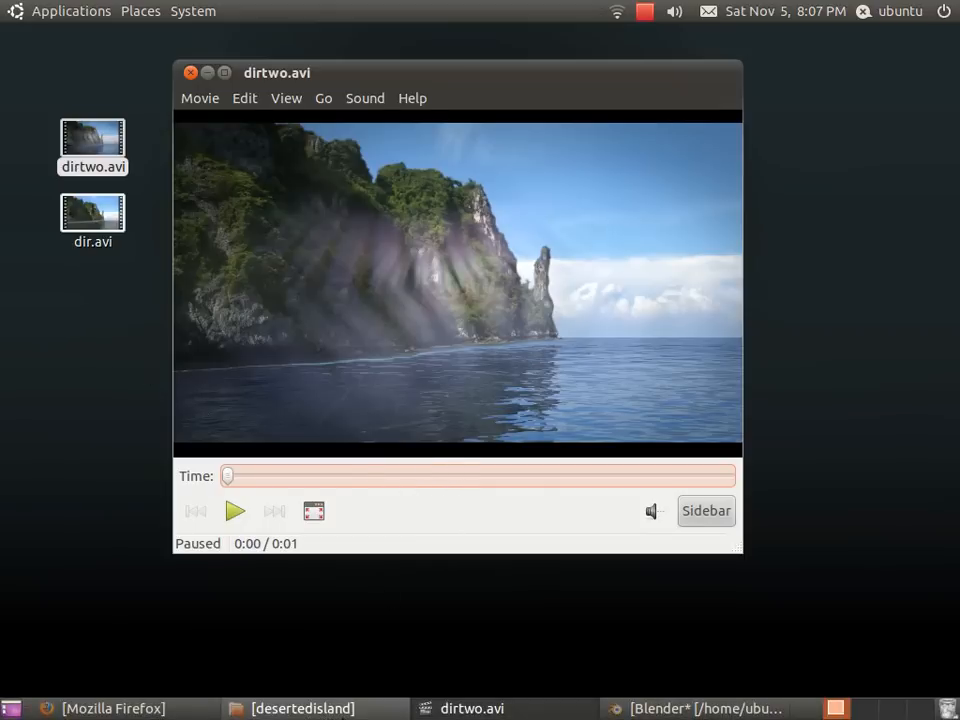